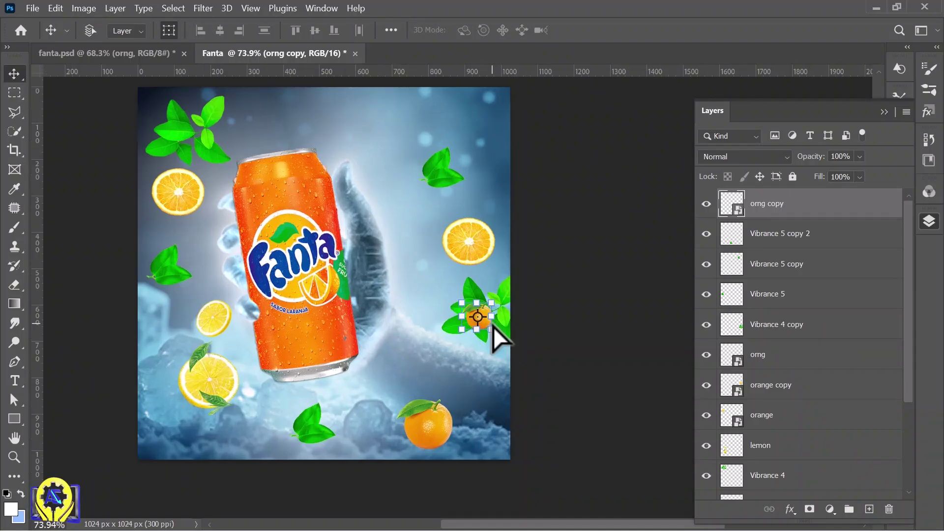
- Place a copy of the small orange on the green leaf cluster near the poster's upper-left corner and deselect it
left_click_drag(482, 319, 130, 104)
scroll(157, 122, "down", 2)
scroll(433, 231, "down", 1)
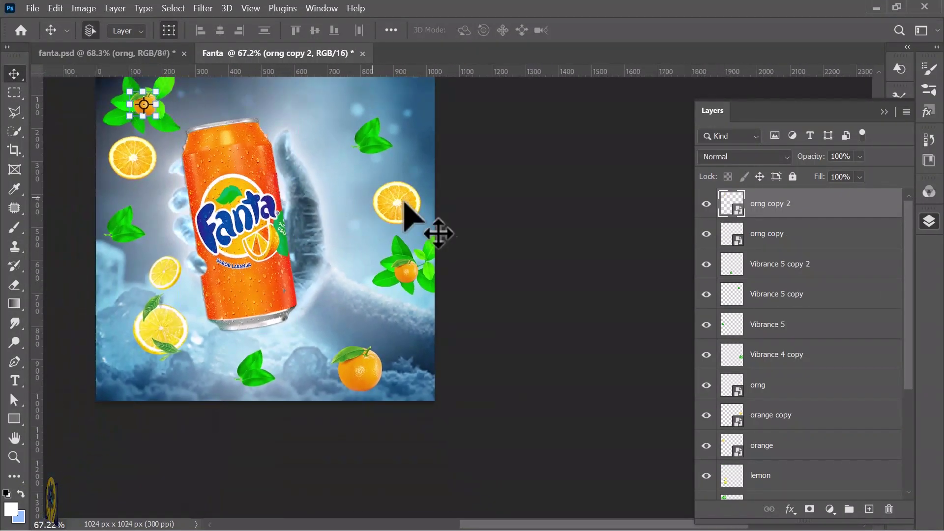
left_click(538, 249)
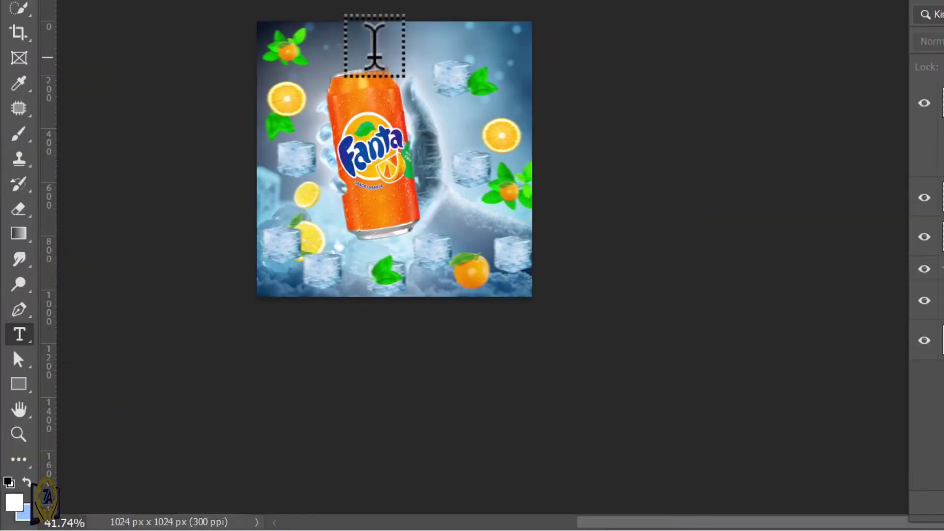
- Add the title FANTA above the can, give it a darker blue colour and open the layer effects for it
left_click(374, 45)
type("FA")
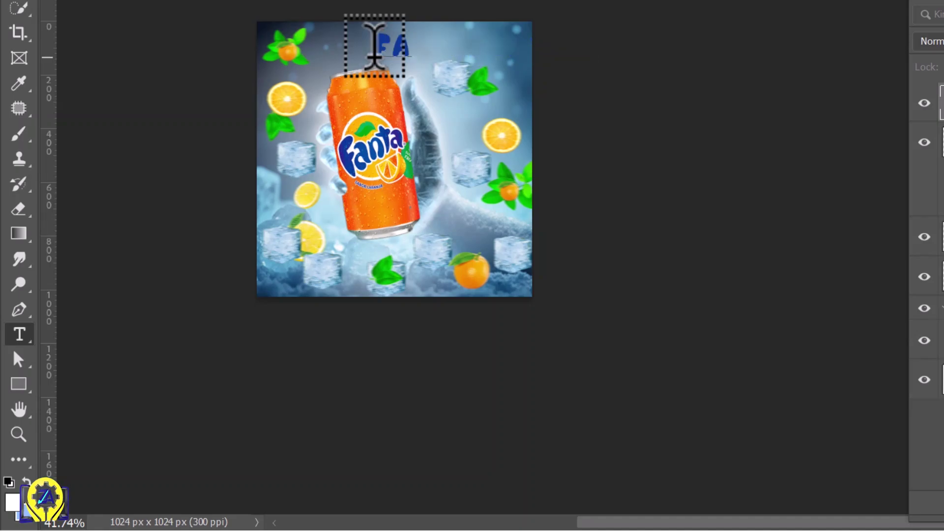
type("NTA")
left_click(590, 31)
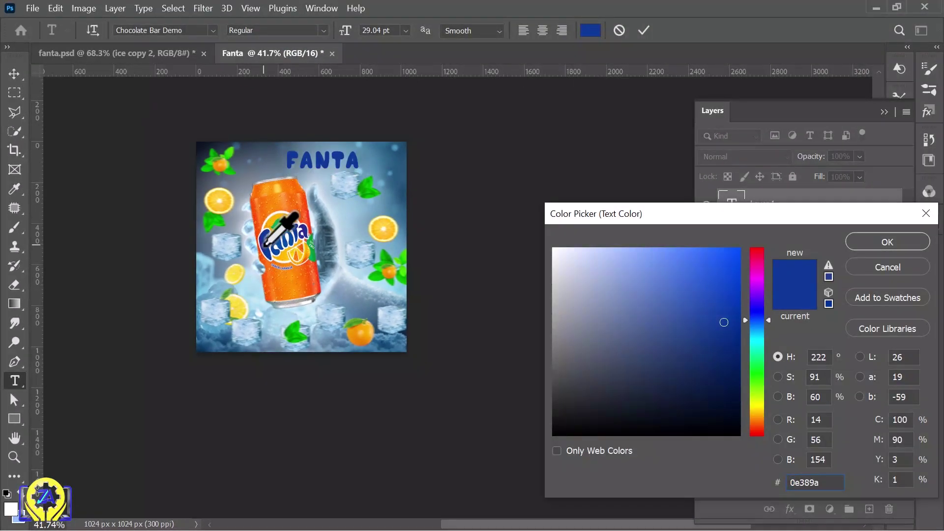
left_click_drag(733, 326, 742, 344)
left_click(888, 242)
key("ctrl+Return")
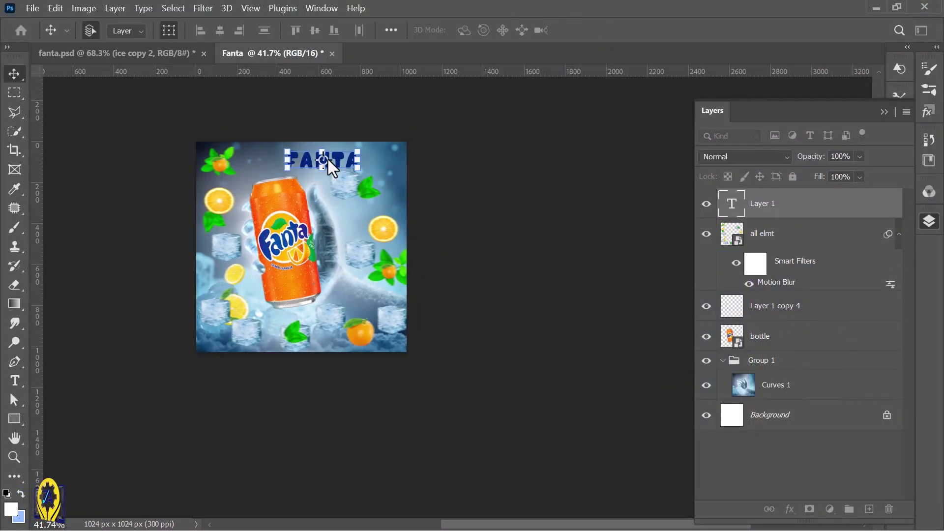
scroll(328, 159, "up", 2)
left_click(790, 509)
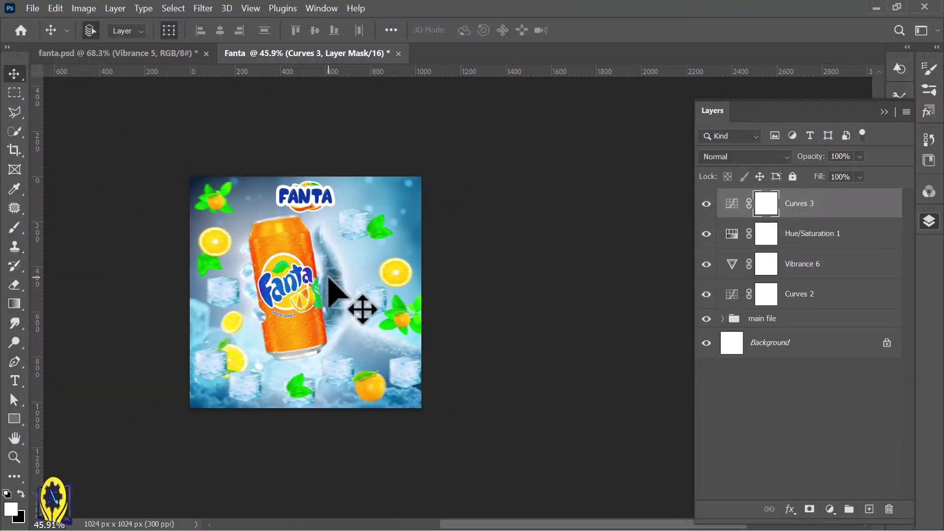
scroll(328, 279, "up", 2)
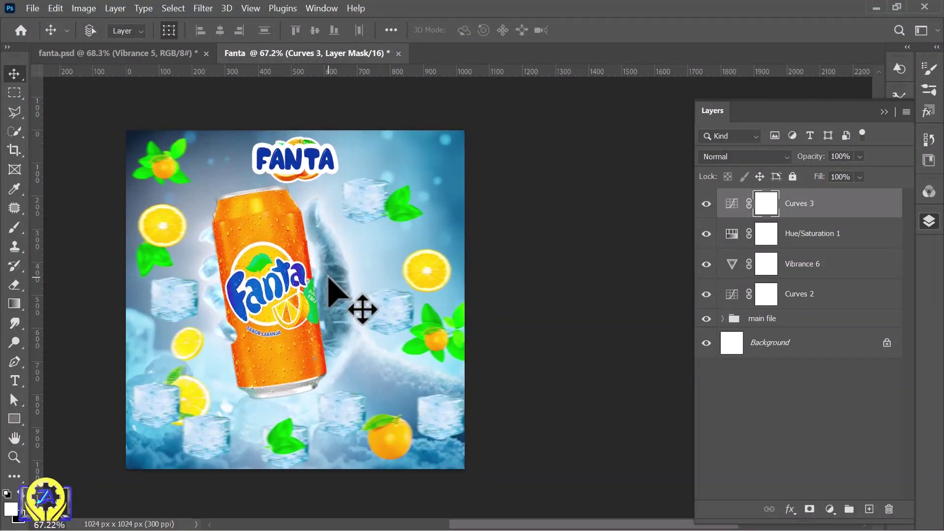
scroll(329, 278, "down", 2)
scroll(329, 278, "up", 2)
scroll(328, 278, "down", 2)
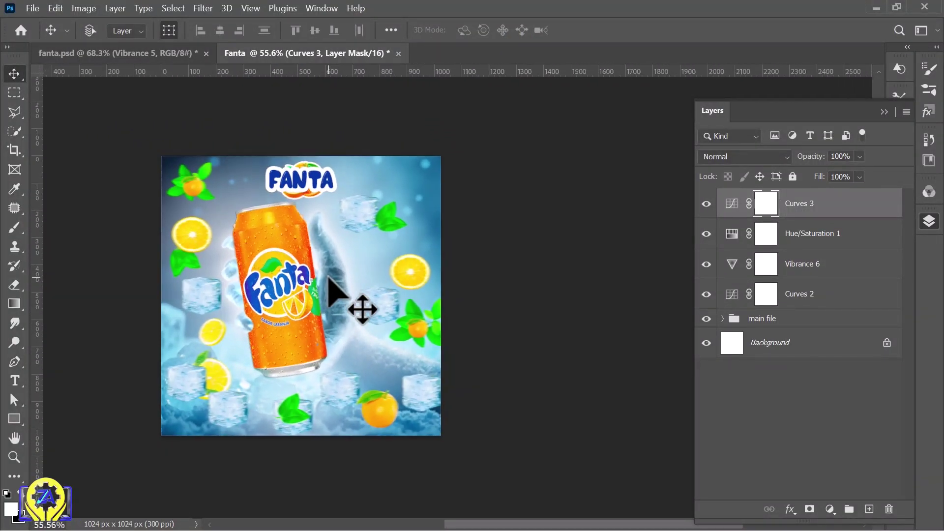
scroll(328, 278, "down", 1)
scroll(329, 278, "up", 2)
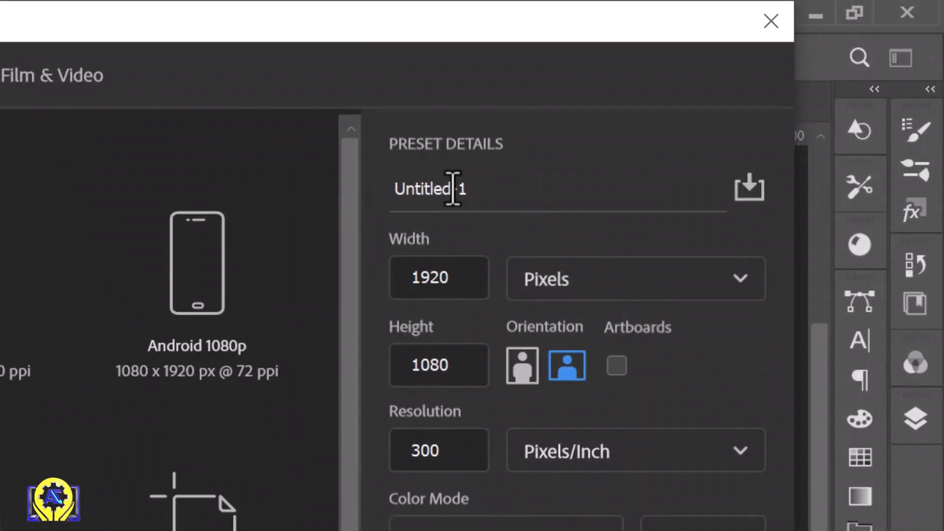
- Create a new document named Fanta, 1024 x 1024 pixels at 300 pixels/inch
double_click(463, 188)
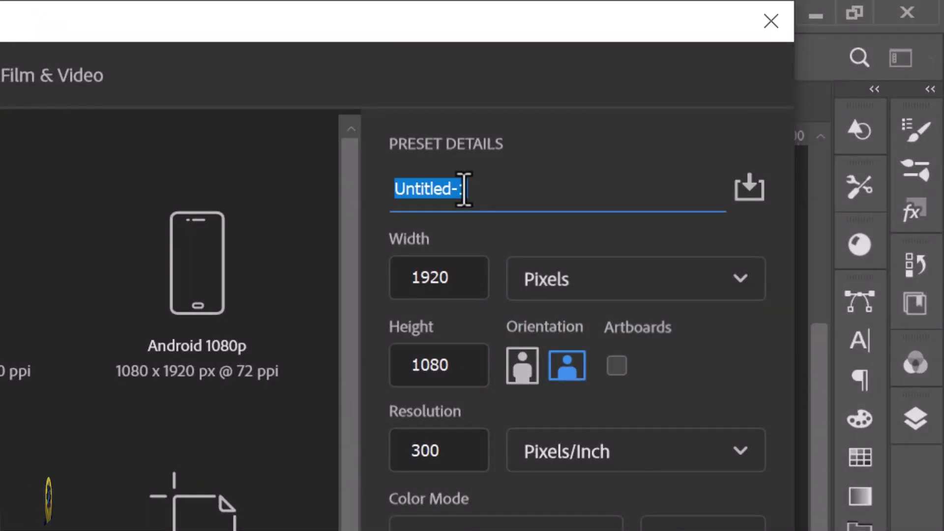
type("Fanta")
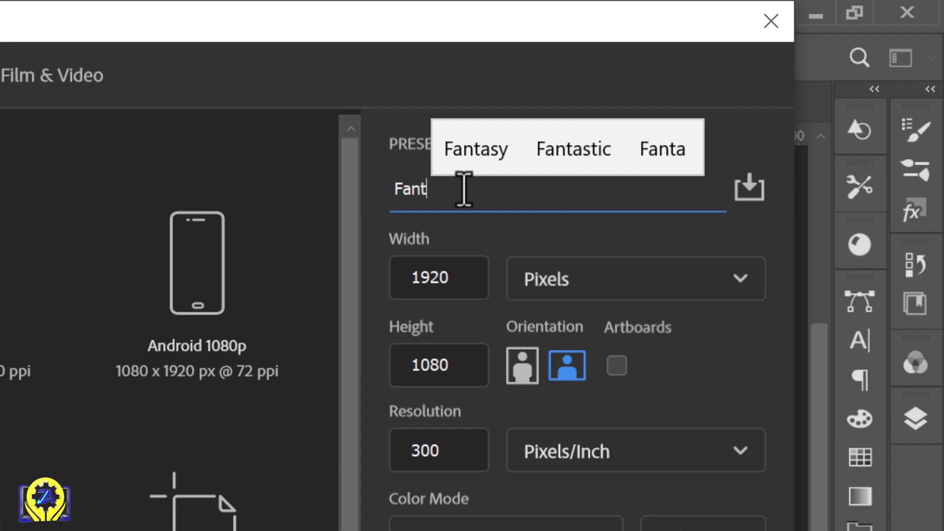
double_click(449, 280)
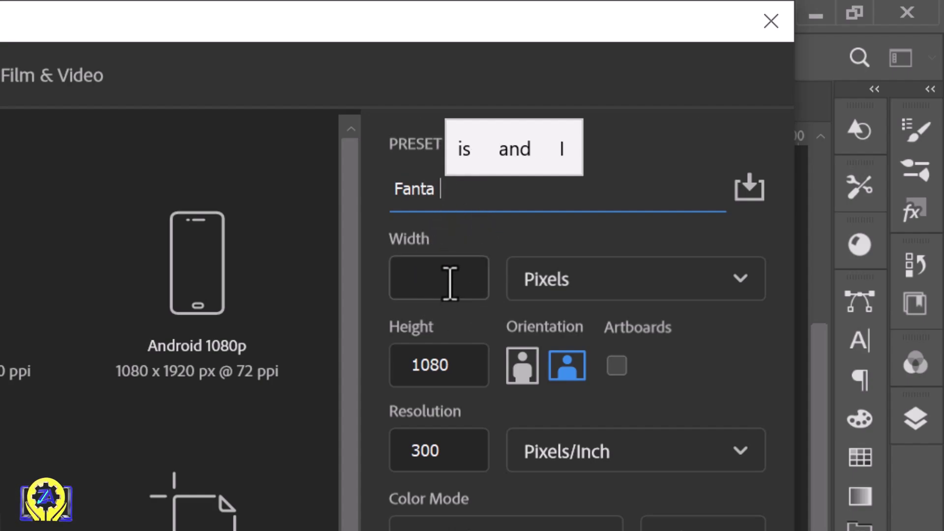
type("1024")
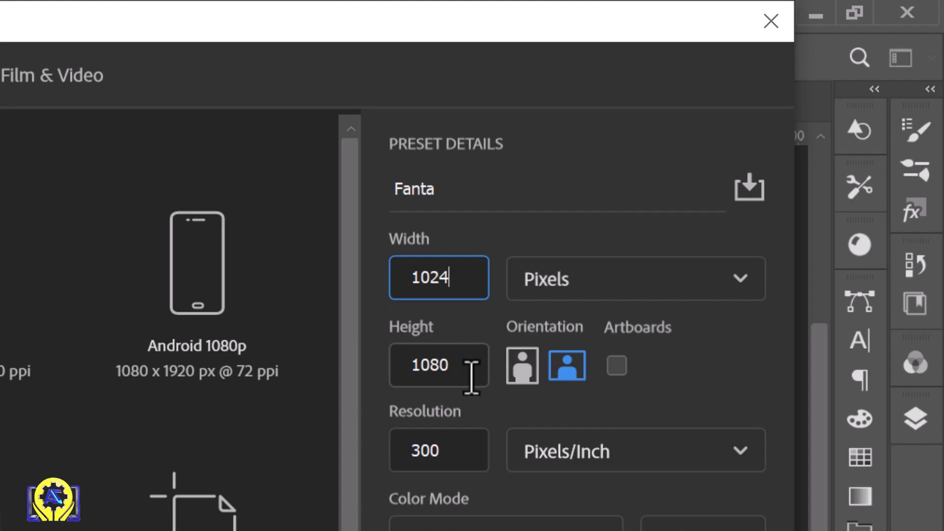
left_click(358, 366)
left_click_drag(464, 366, 390, 363)
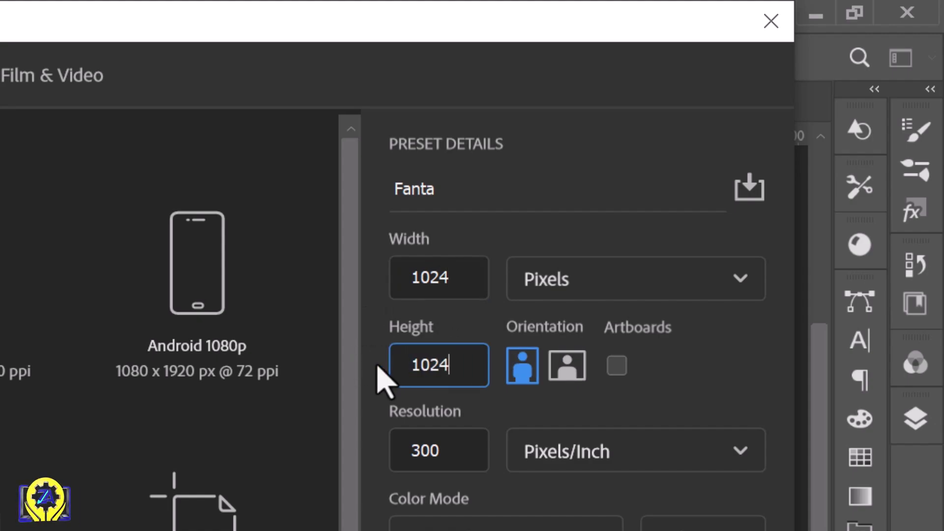
left_click_drag(437, 450, 393, 457)
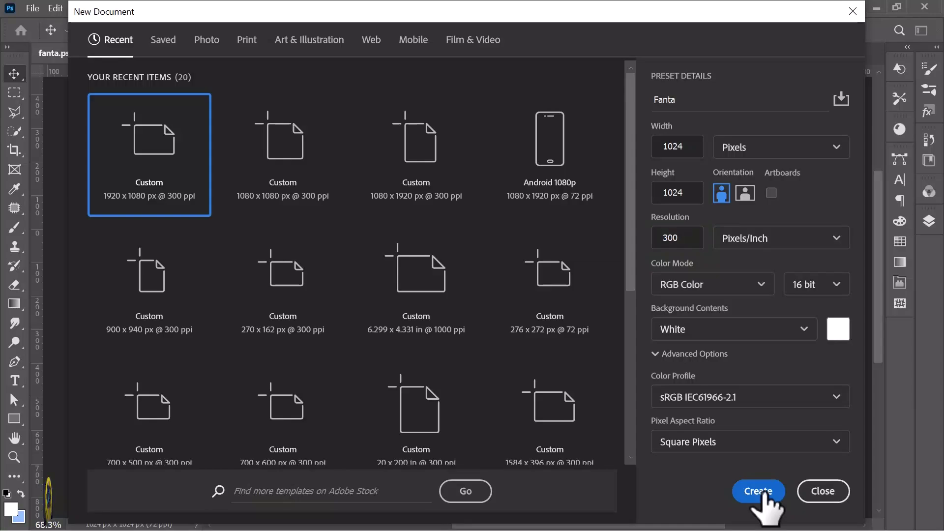
left_click(759, 492)
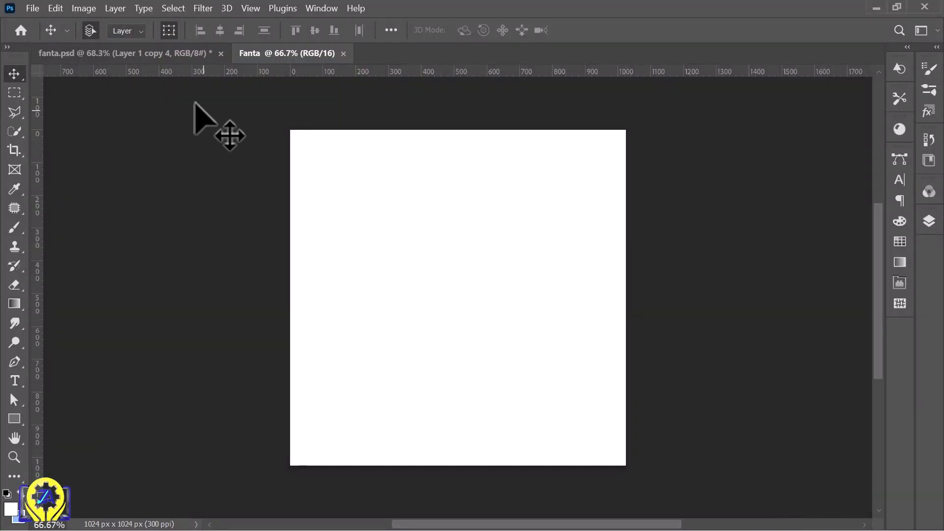
- Copy the frozen-hand background, Group 1, from fanta.psd into the new Fanta document, accepting the different bit depth
left_click(139, 64)
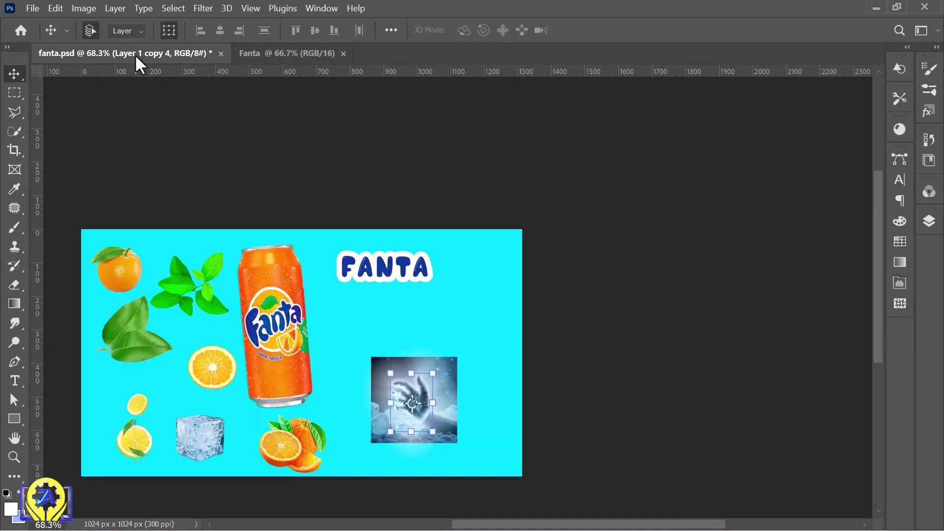
left_click(932, 223)
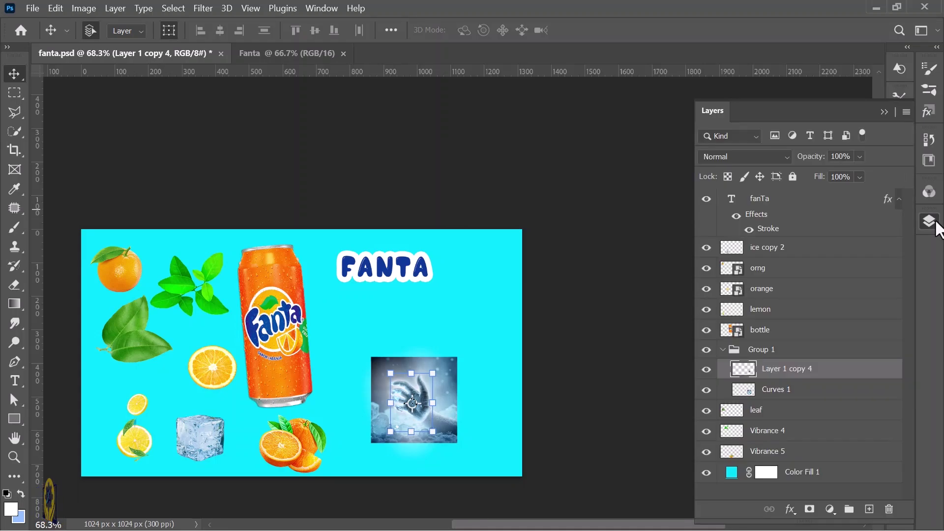
left_click(727, 351)
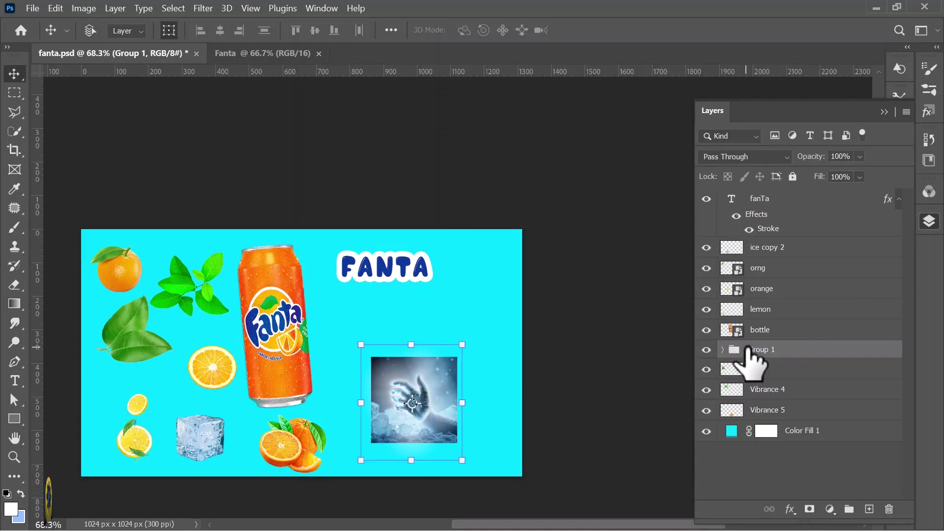
left_click_drag(749, 350, 436, 237)
left_click(496, 238)
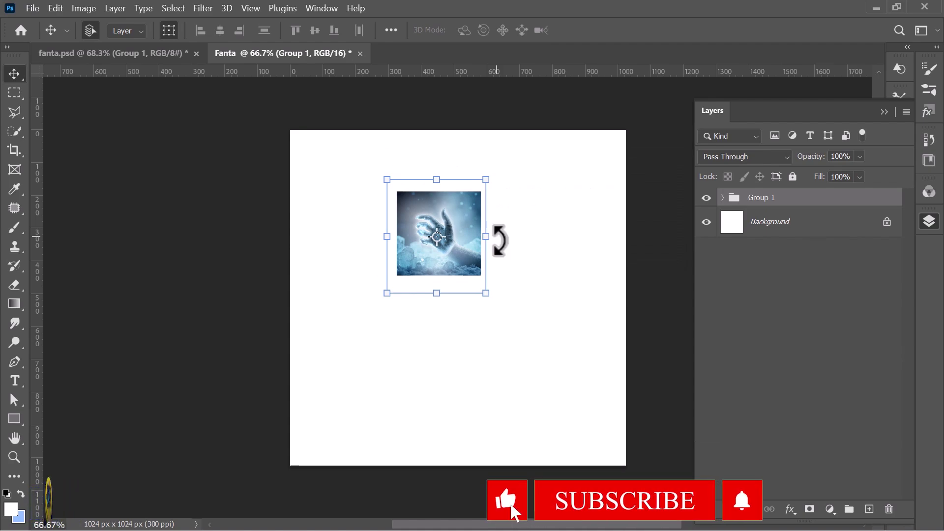
- Scale Group 1 up proportionally until the frozen-hand image covers the whole canvas, apply the transform and deselect the group
left_click_drag(487, 295, 649, 471)
left_click_drag(387, 180, 258, 122)
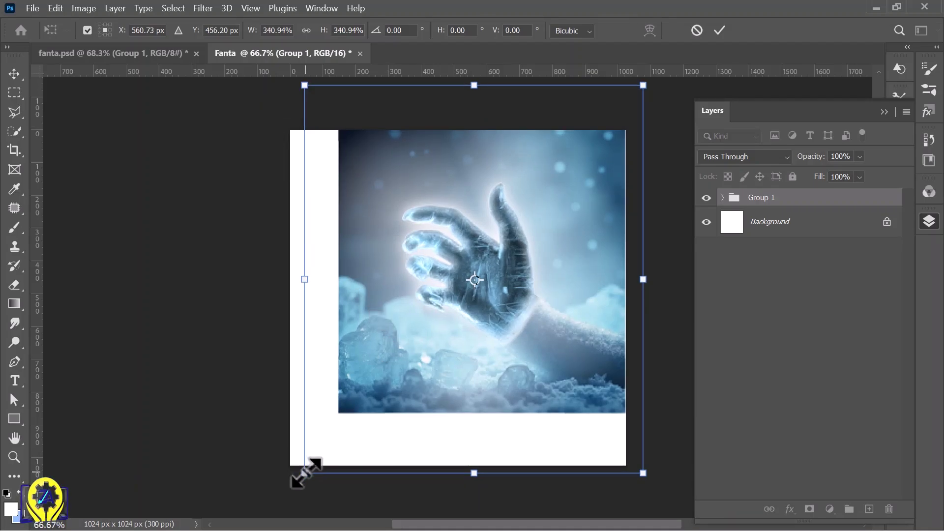
left_click_drag(305, 473, 272, 511)
scroll(443, 371, "down", 3)
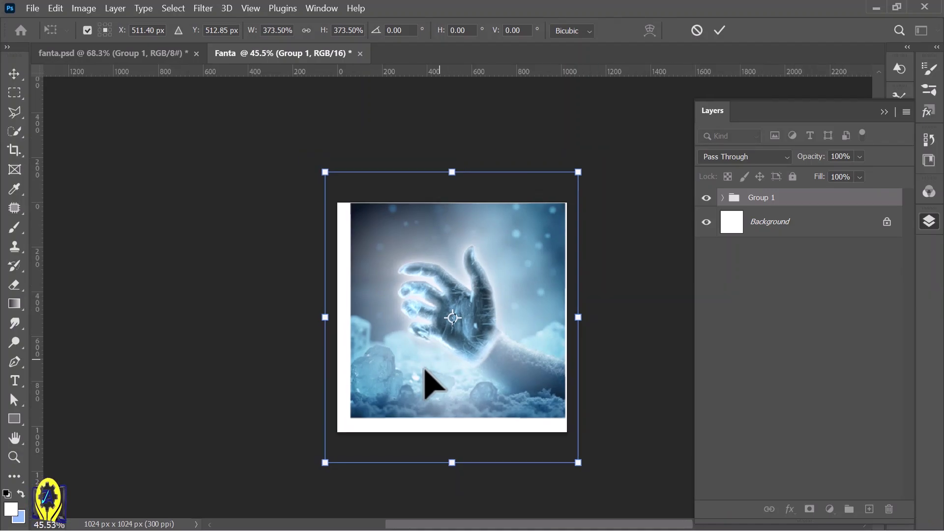
left_click_drag(327, 460, 307, 476)
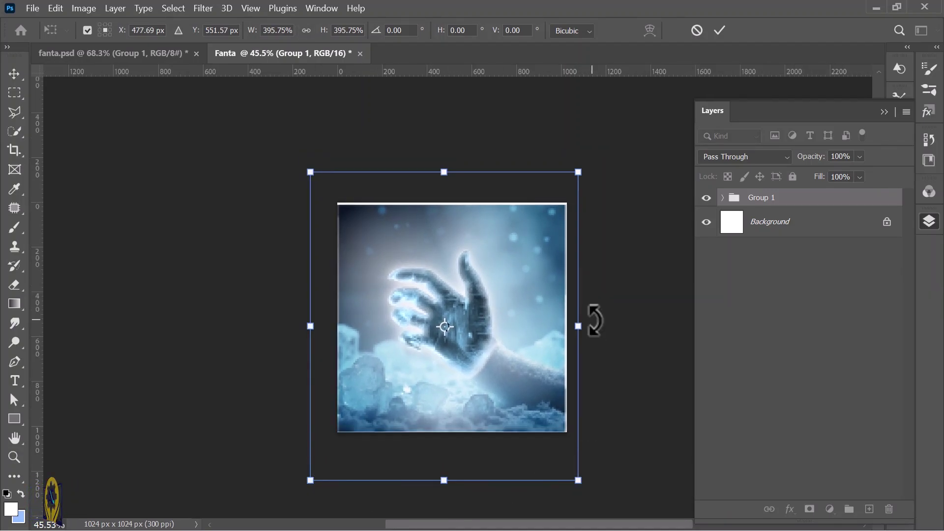
left_click_drag(579, 173, 583, 168)
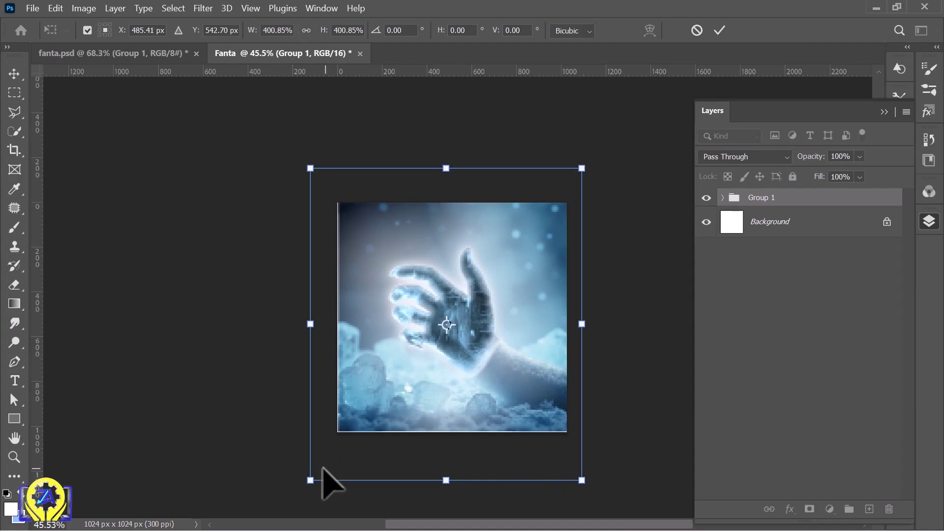
left_click_drag(310, 480, 308, 483)
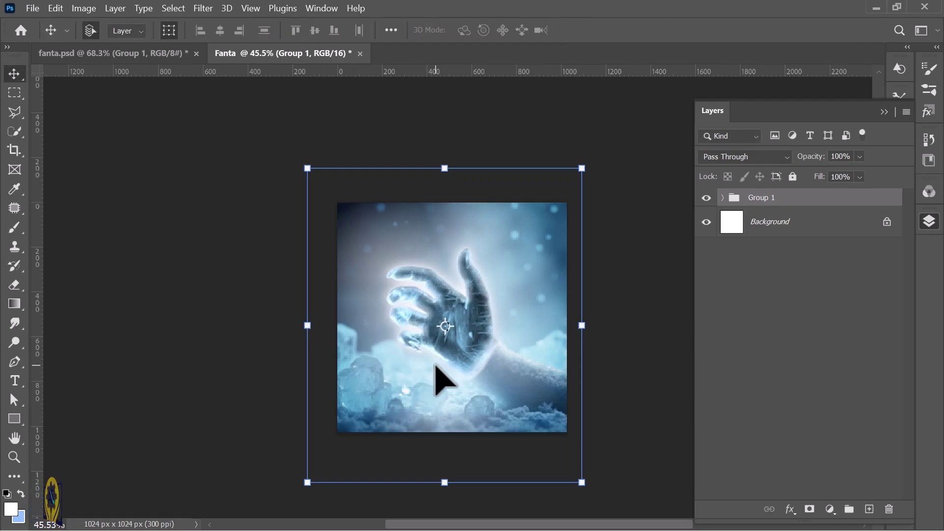
left_click(622, 368)
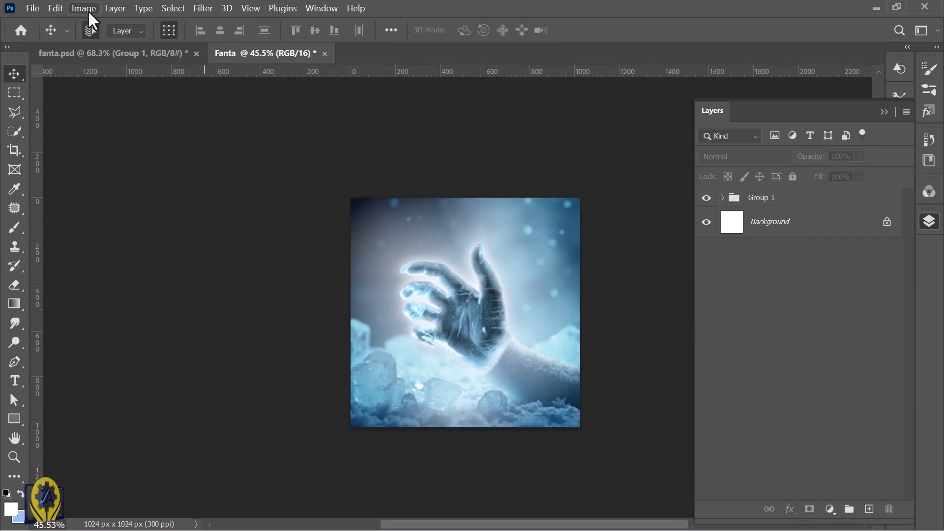
- Copy the Fanta can (bottle layer) from fanta.psd into the Fanta document, accepting the different bit depth
left_click(127, 57)
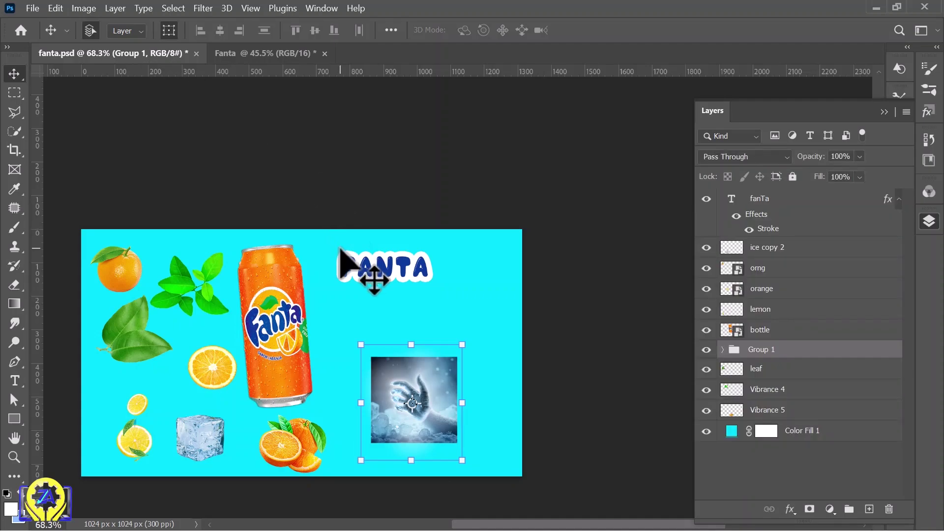
left_click_drag(282, 305, 450, 290)
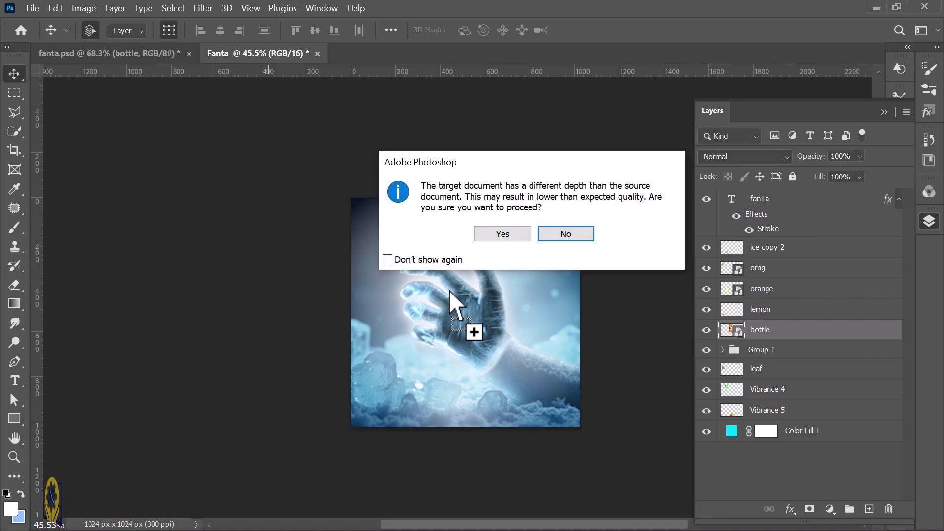
left_click(507, 233)
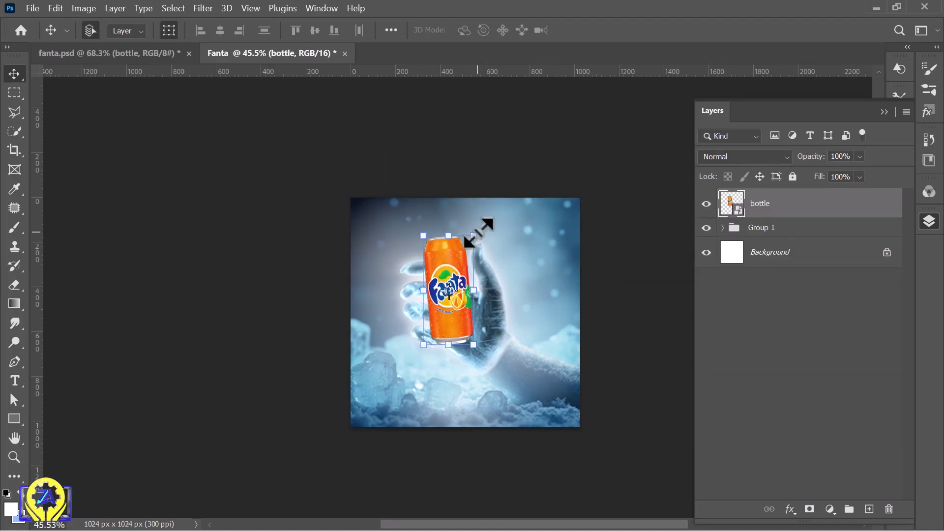
- Enlarge the can, rotate it to about -8.9° and position it in the palm of the frozen hand
left_click_drag(485, 229, 476, 201)
left_click_drag(474, 240, 469, 256)
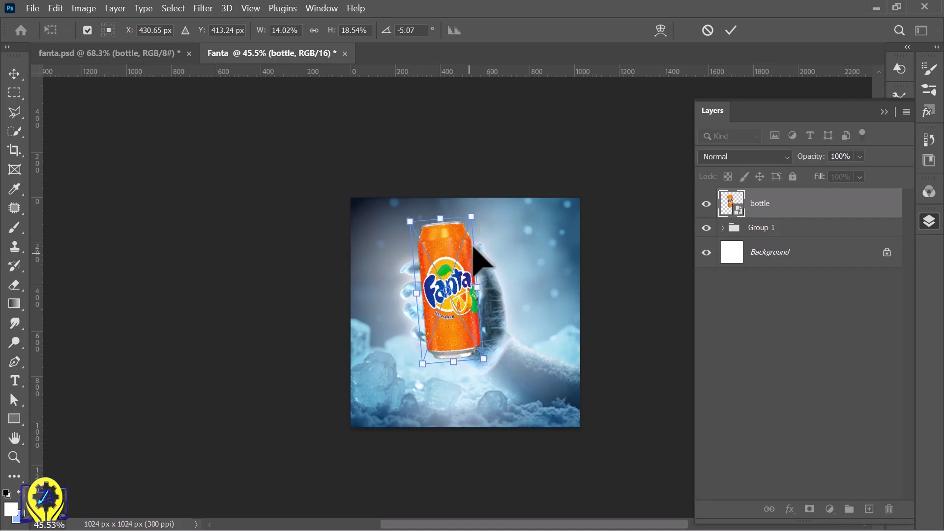
left_click_drag(481, 213, 478, 213)
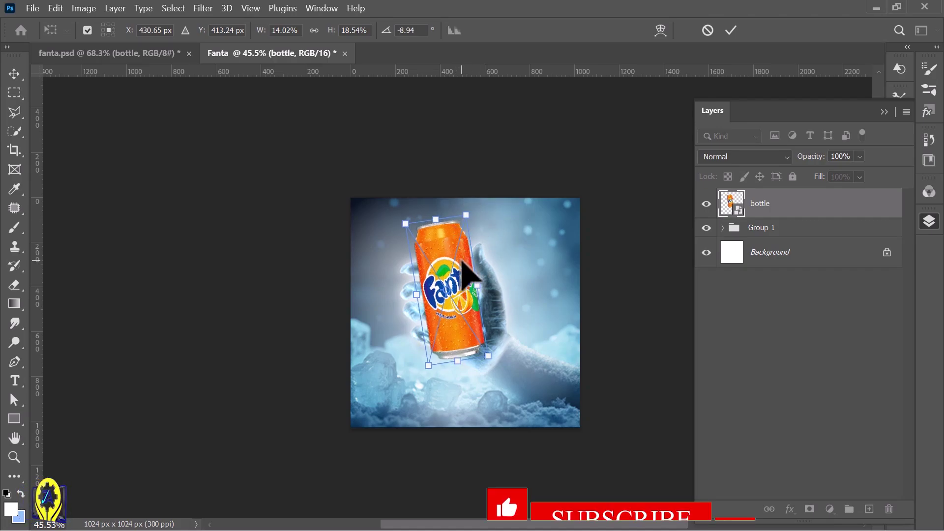
left_click_drag(462, 261, 460, 261)
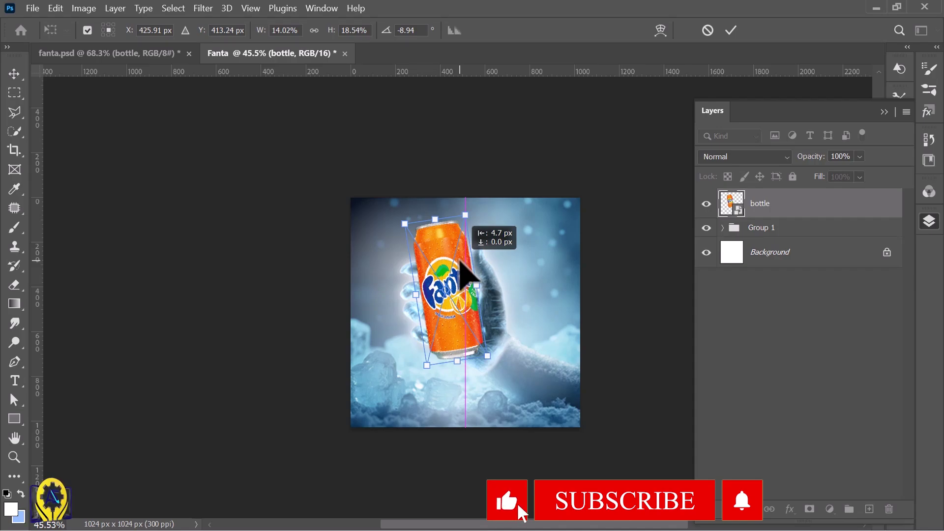
- Stretch the can to about 15.8% width and 19% height and shift it slightly toward the fingers
left_click_drag(481, 289, 486, 288)
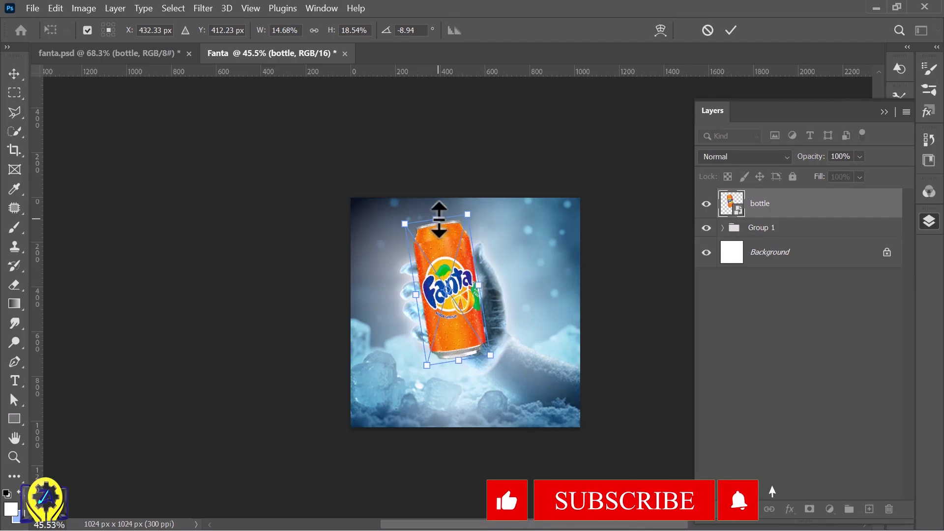
left_click_drag(436, 219, 438, 216)
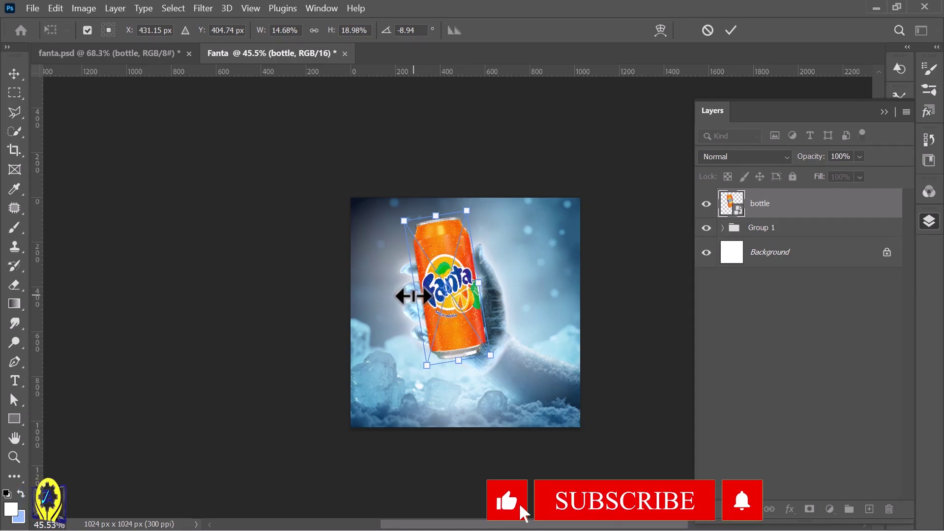
left_click_drag(413, 297, 409, 295)
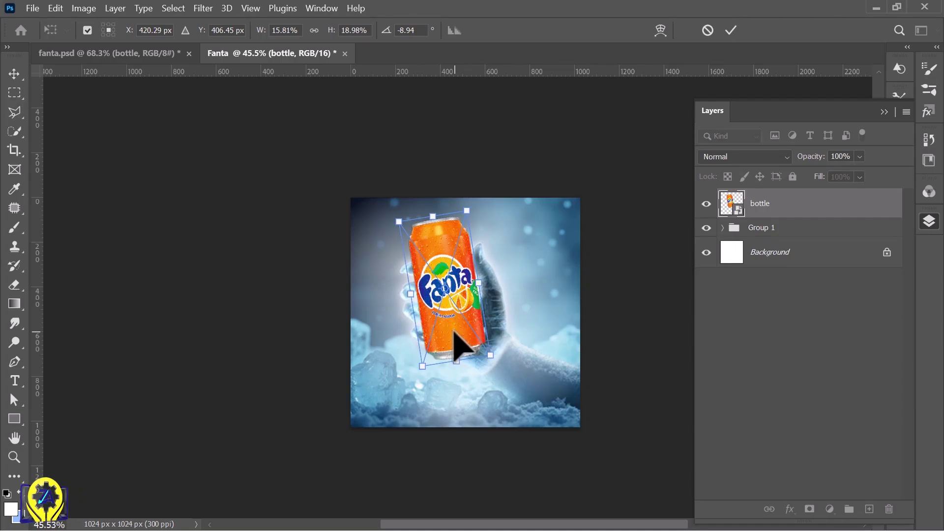
left_click_drag(453, 333, 453, 333)
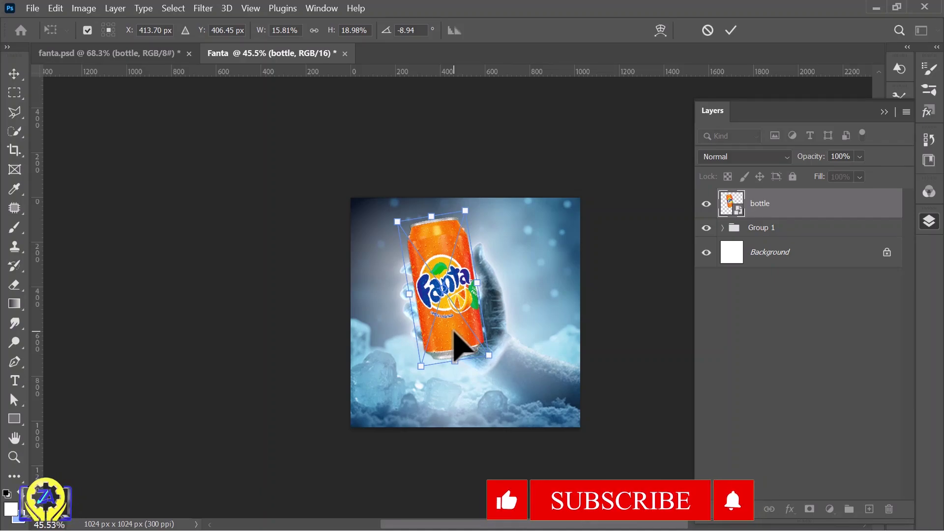
- Lower the can in the palm and fine-tune its position to about X 425 px, Y 497 px
left_click_drag(454, 332, 459, 348)
key("Right")
key("Right")
key("Right")
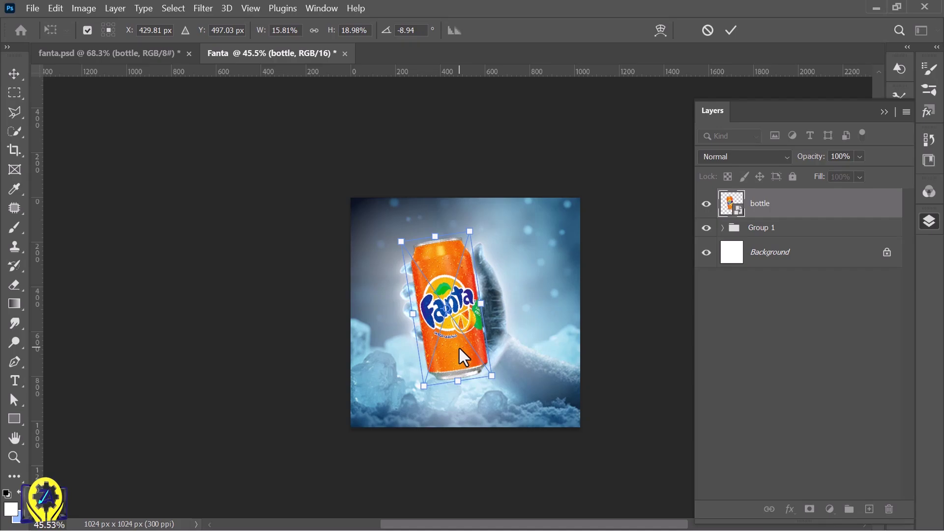
key("Left")
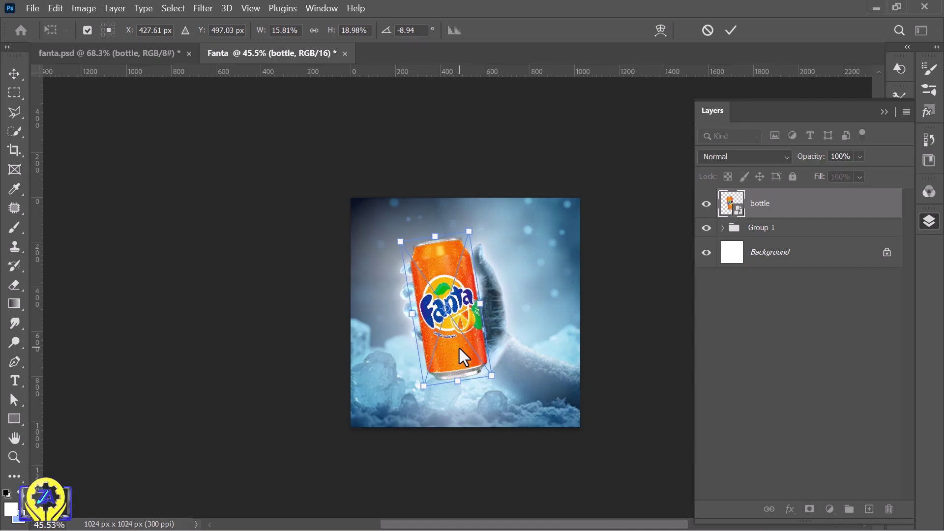
key("Left")
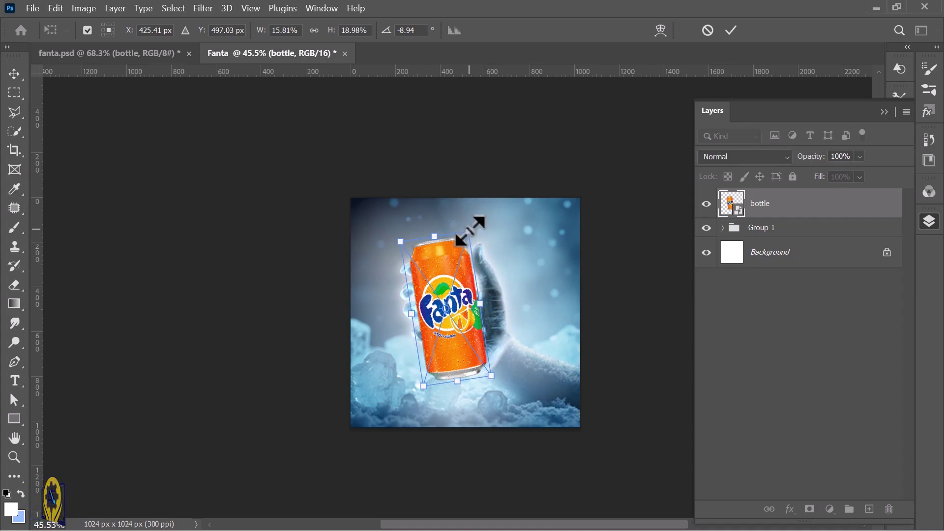
- Scale the can proportionally to about 16% width and 19.25% height, apply the transform and deselect the layer
left_click_drag(469, 230, 470, 228)
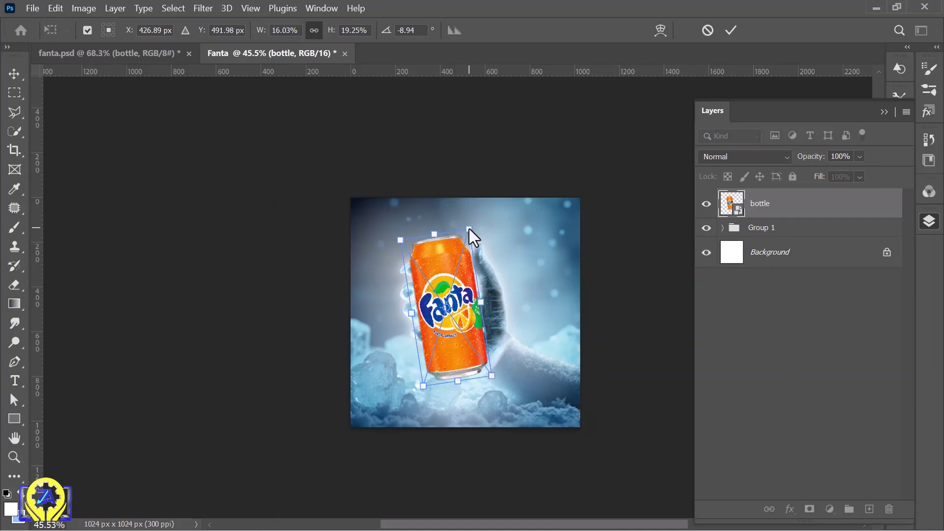
left_click_drag(465, 297, 465, 297)
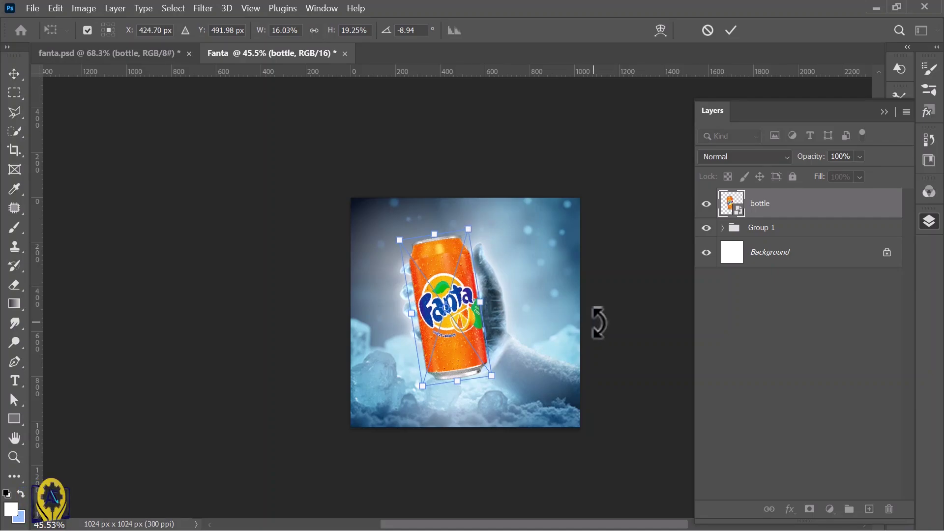
double_click(463, 297)
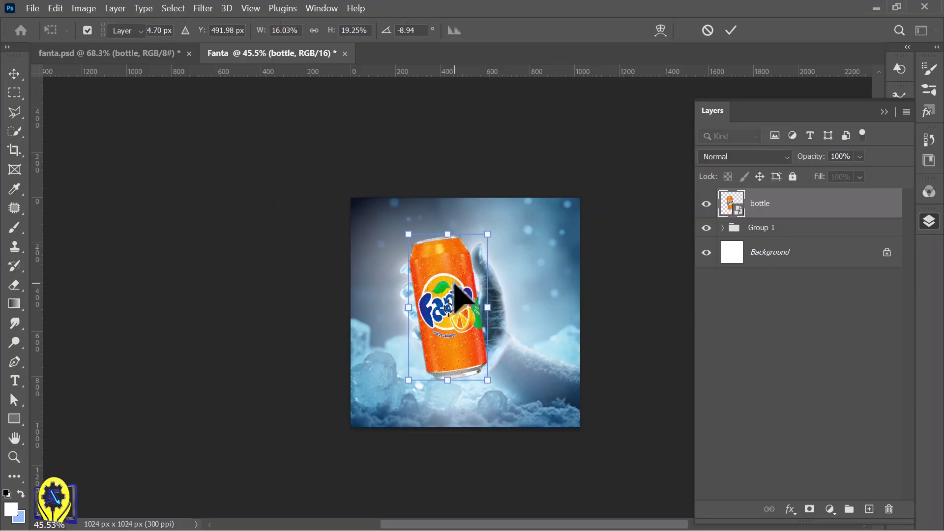
left_click(605, 304)
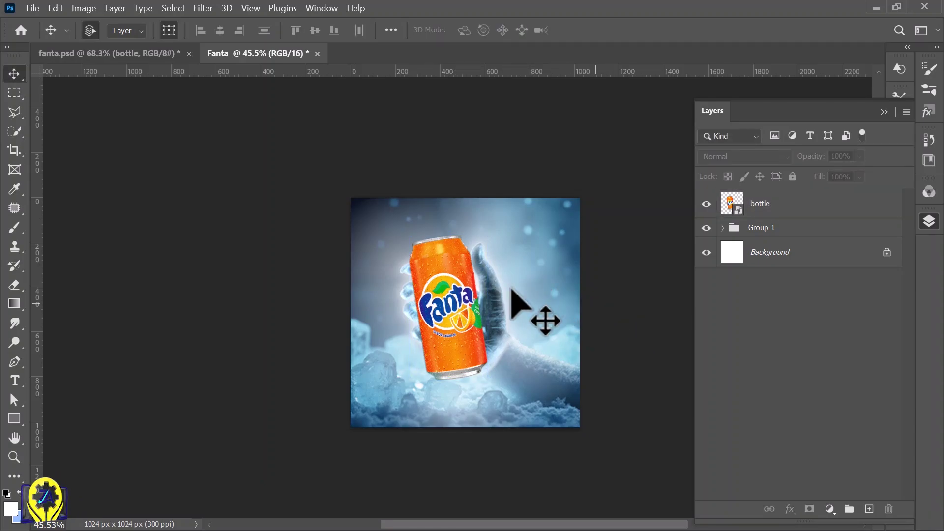
- Nudge the bottle layer a few pixels left so the can sits closer against the fingers
scroll(483, 284, "up", 3)
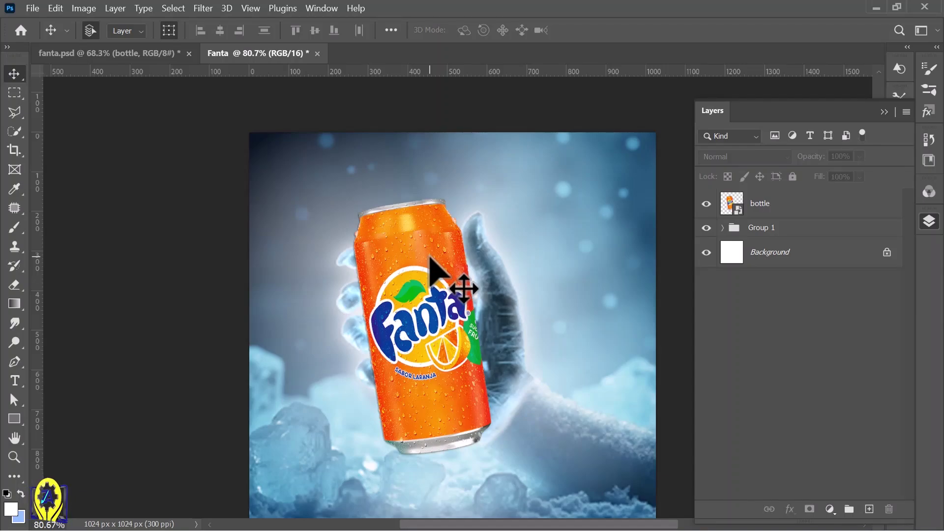
left_click(805, 206)
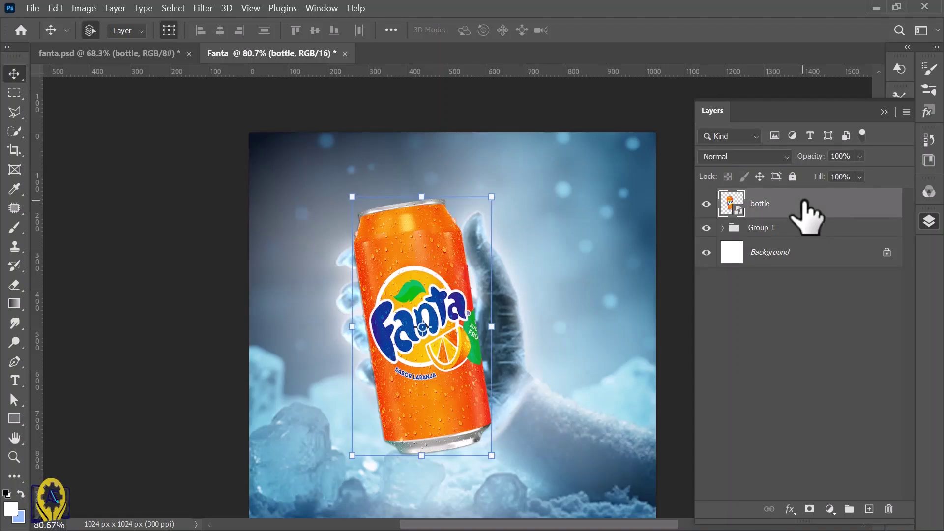
key("Left")
key("Left")
key("Left")
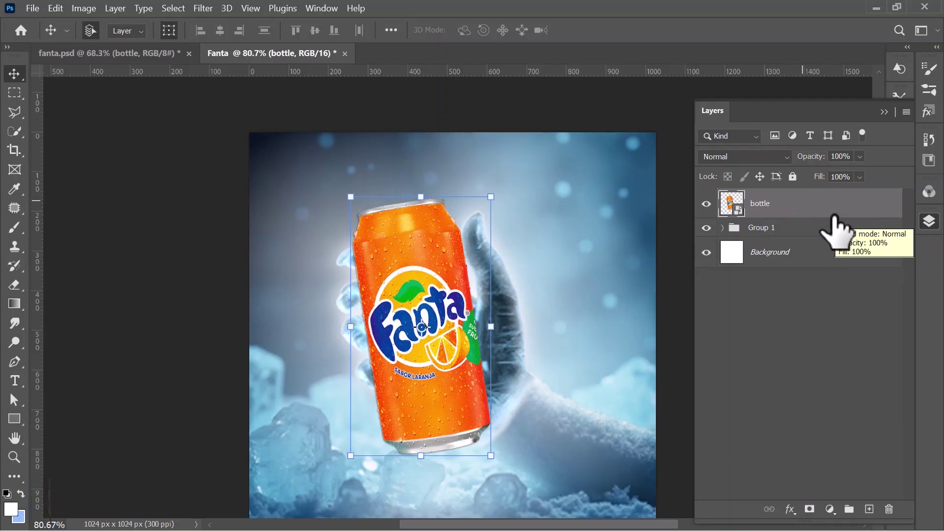
- Move the cut-out hand, Layer 1 copy 4, out of Group 1 and place it above the bottle layer
left_click(767, 229)
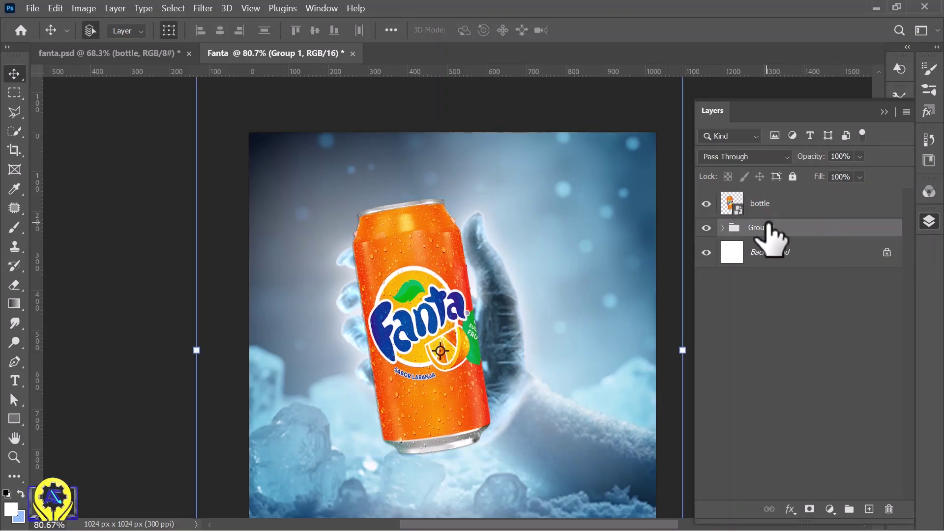
left_click(722, 228)
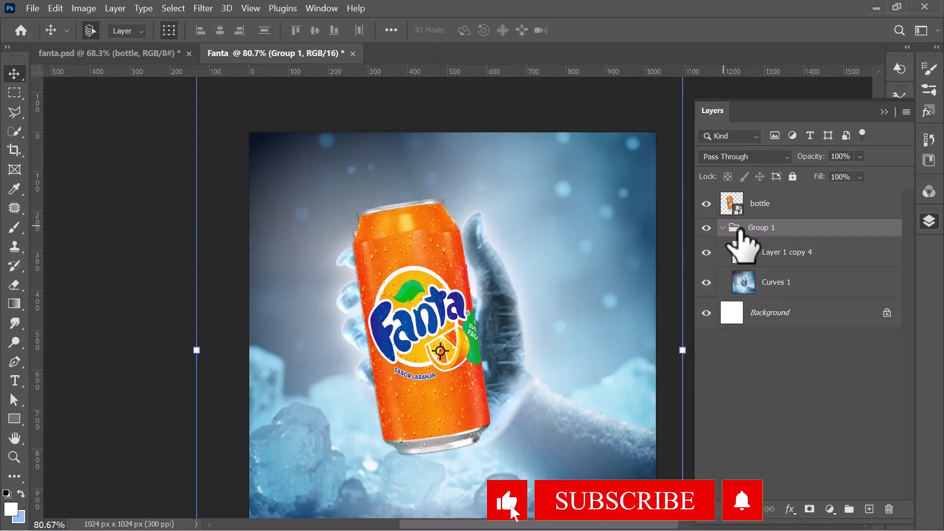
left_click(772, 251)
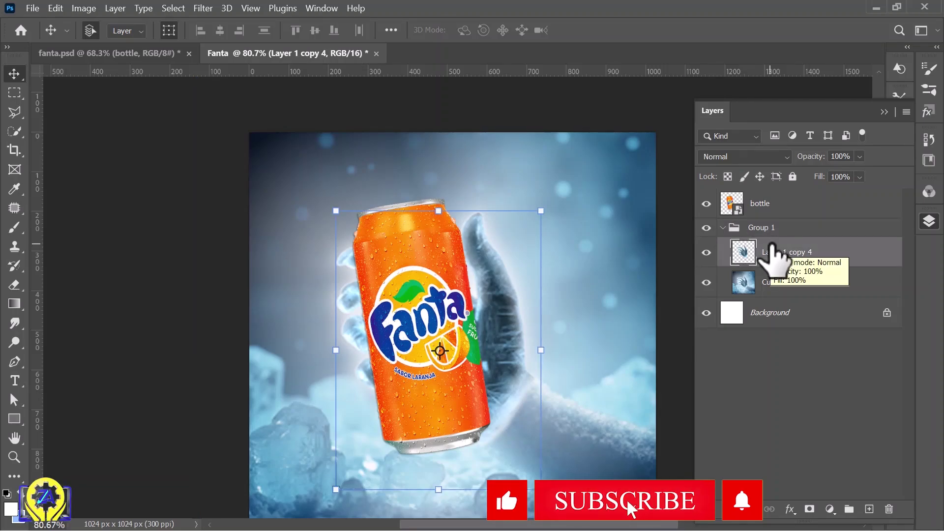
left_click_drag(772, 252, 763, 190)
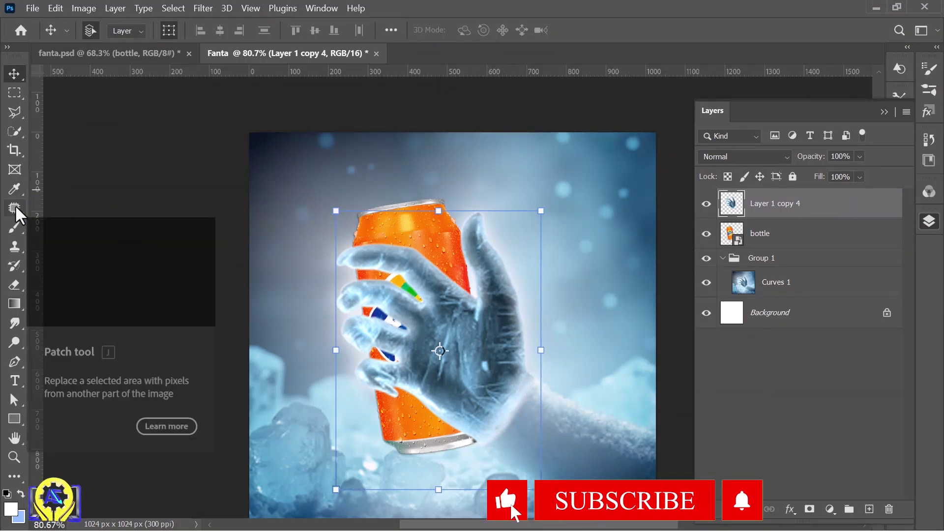
- Erase the palm, thumb and upper fingers from Layer 1 copy 4 with the Eraser so they no longer cover the can
left_click(12, 287)
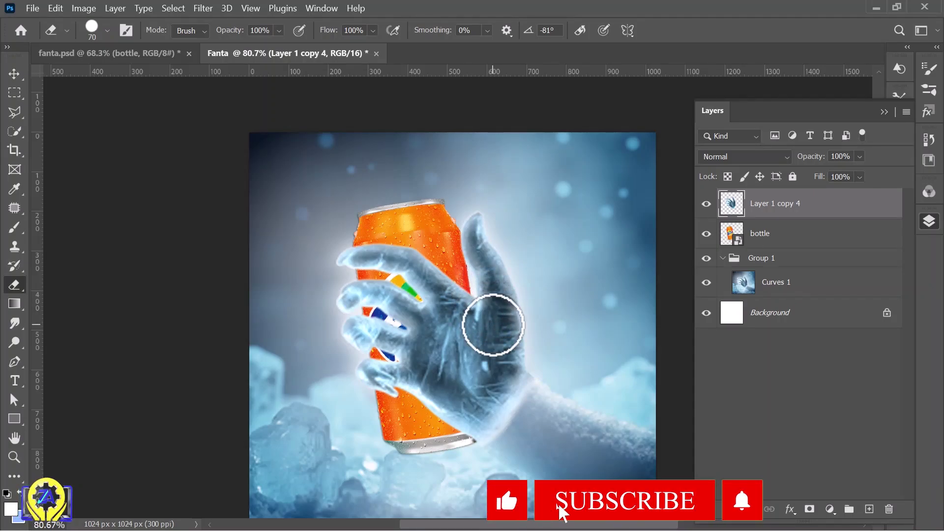
mouse_move(484, 383)
left_mouse_down()
mouse_move(490, 282)
mouse_move(493, 314)
mouse_move(477, 354)
mouse_move(482, 231)
left_mouse_up()
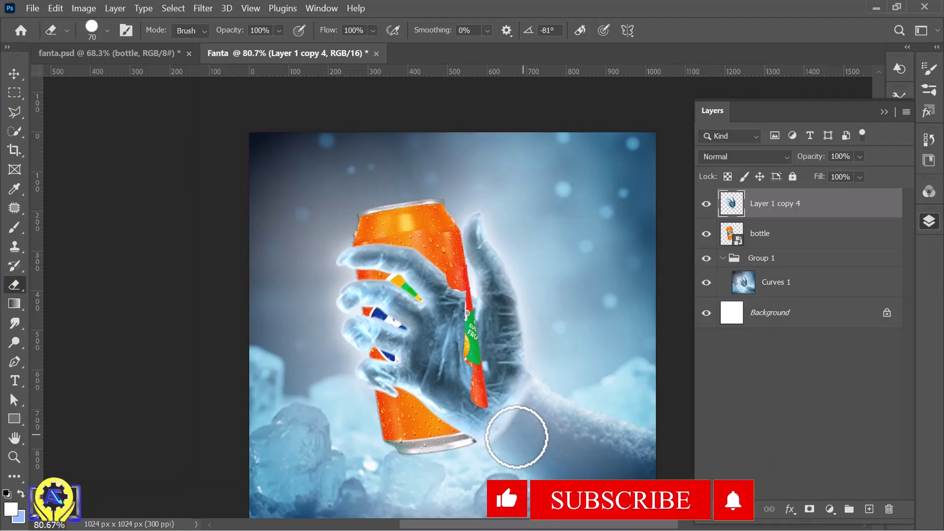
mouse_move(492, 411)
left_mouse_down()
mouse_move(475, 444)
mouse_move(463, 417)
mouse_move(462, 340)
mouse_move(435, 432)
mouse_move(434, 367)
mouse_move(433, 415)
mouse_move(433, 380)
mouse_move(430, 395)
mouse_move(381, 407)
mouse_move(401, 391)
mouse_move(403, 371)
mouse_move(401, 393)
mouse_move(384, 406)
mouse_move(422, 377)
mouse_move(426, 319)
mouse_move(465, 257)
mouse_move(450, 294)
mouse_move(477, 292)
mouse_move(451, 280)
mouse_move(406, 282)
mouse_move(421, 314)
mouse_move(424, 291)
mouse_move(436, 283)
mouse_move(392, 270)
mouse_move(368, 238)
mouse_move(360, 257)
mouse_move(357, 234)
mouse_move(356, 245)
mouse_move(326, 240)
mouse_move(342, 251)
left_mouse_up()
scroll(381, 255, "up", 3)
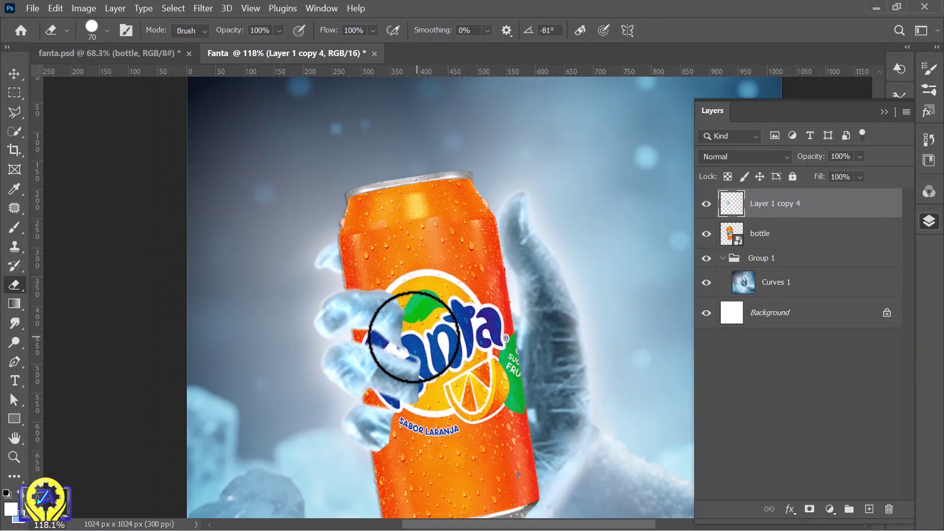
mouse_move(414, 338)
left_mouse_down()
mouse_move(379, 320)
mouse_move(379, 294)
mouse_move(389, 303)
mouse_move(365, 288)
mouse_move(376, 310)
mouse_move(344, 288)
left_mouse_up()
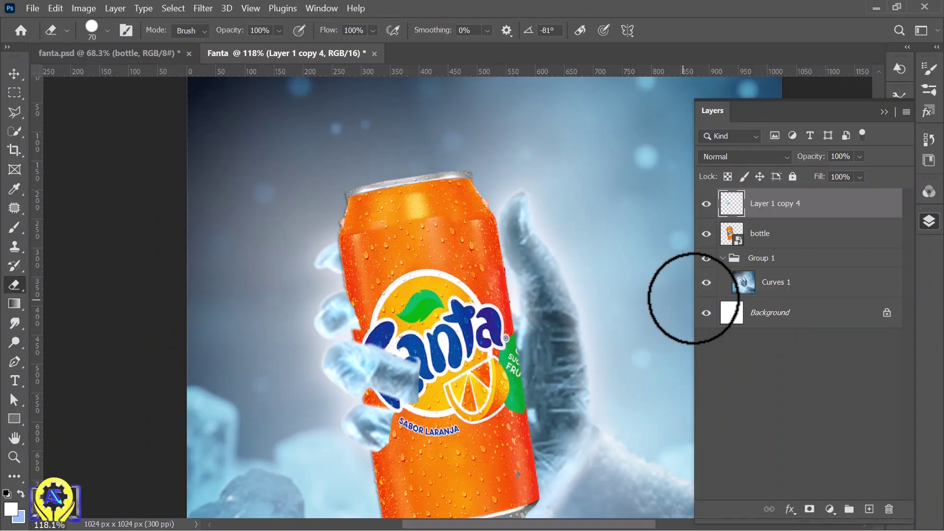
- Load the can's outline as a selection, erase the fingers inside it on Layer 1 copy 4 except the lowest fingertip, and deselect
left_click(802, 235)
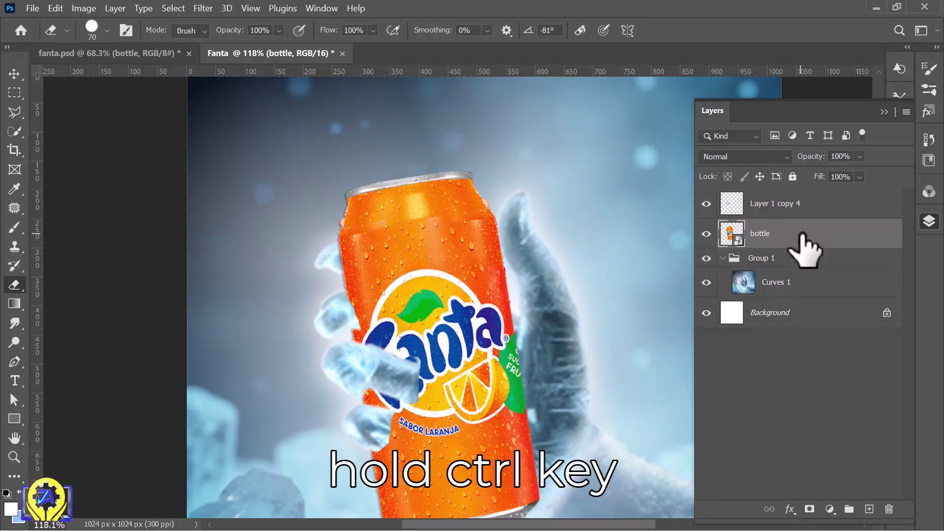
left_click(732, 234, "ctrl")
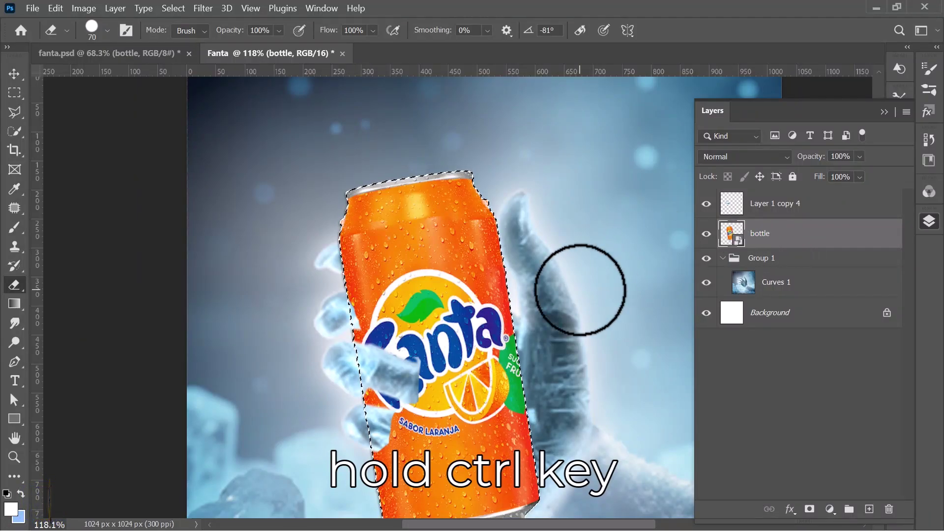
left_click(767, 205)
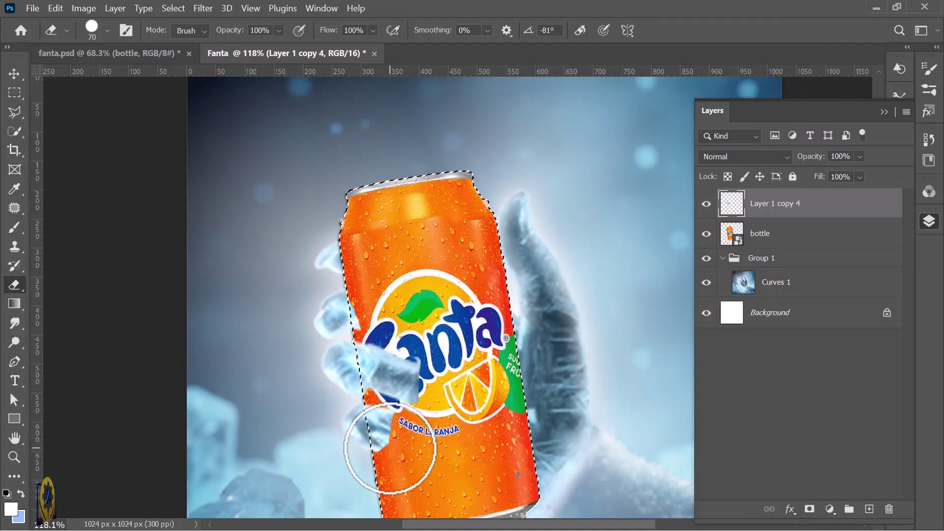
mouse_move(390, 448)
left_mouse_down()
mouse_move(416, 426)
mouse_move(396, 448)
mouse_move(404, 414)
mouse_move(372, 341)
mouse_move(361, 261)
mouse_move(379, 305)
mouse_move(378, 377)
mouse_move(415, 366)
mouse_move(437, 393)
mouse_move(409, 385)
left_mouse_up()
scroll(409, 385, "up", 4)
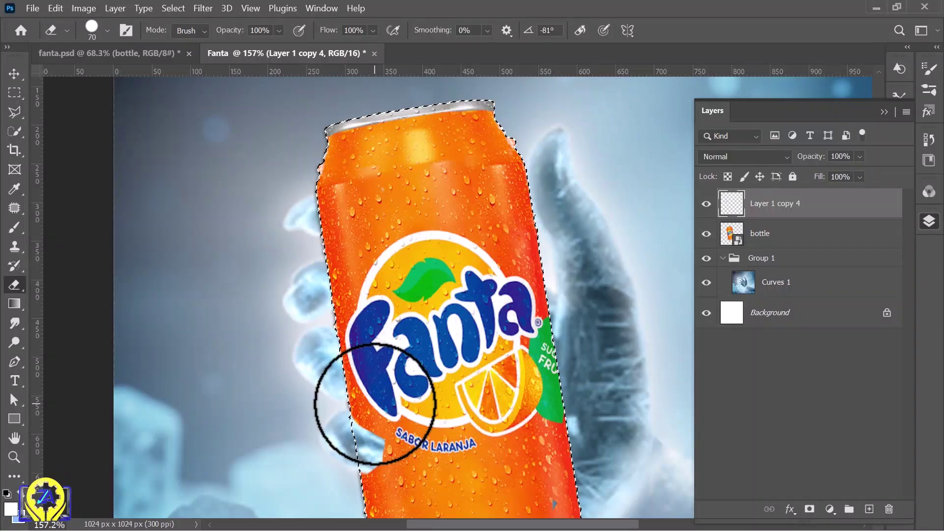
mouse_move(374, 399)
left_mouse_down()
mouse_move(421, 414)
mouse_move(422, 435)
left_mouse_up()
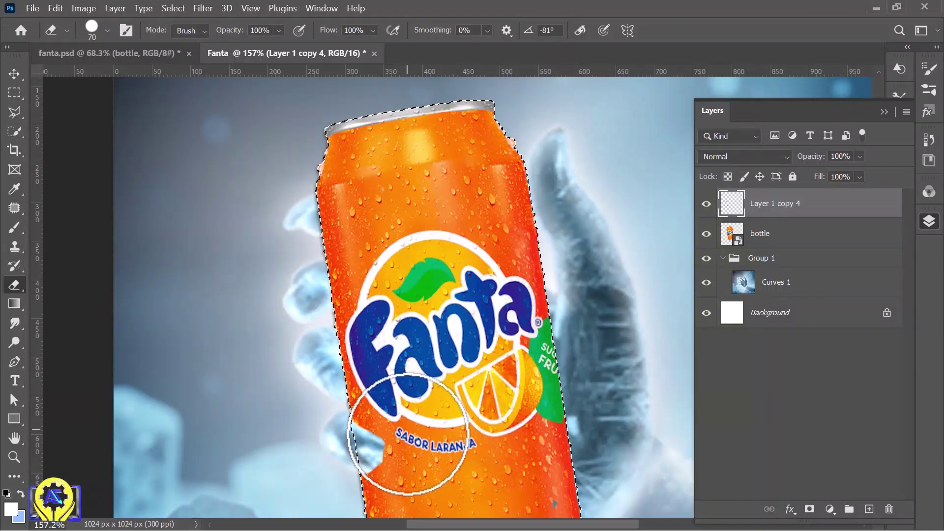
mouse_move(381, 502)
left_mouse_down()
mouse_move(372, 507)
mouse_move(394, 490)
left_mouse_up()
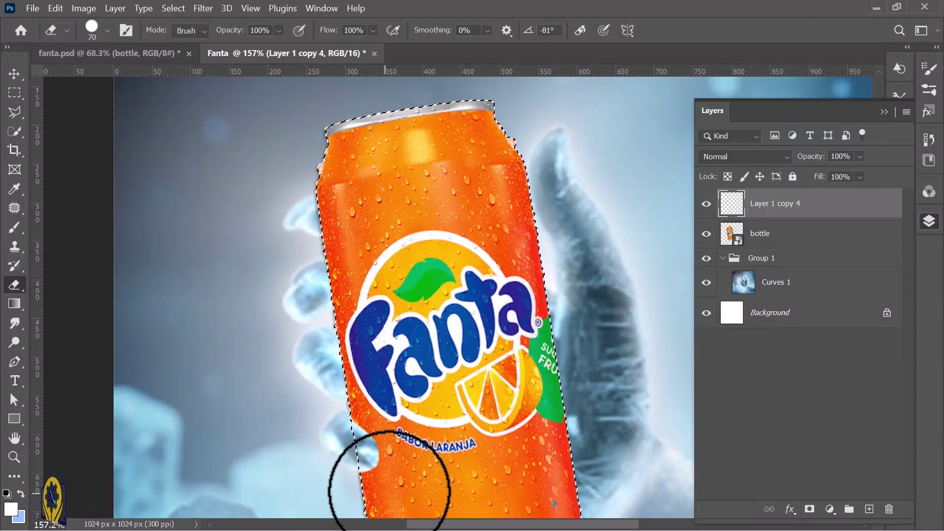
scroll(441, 465, "down", 5)
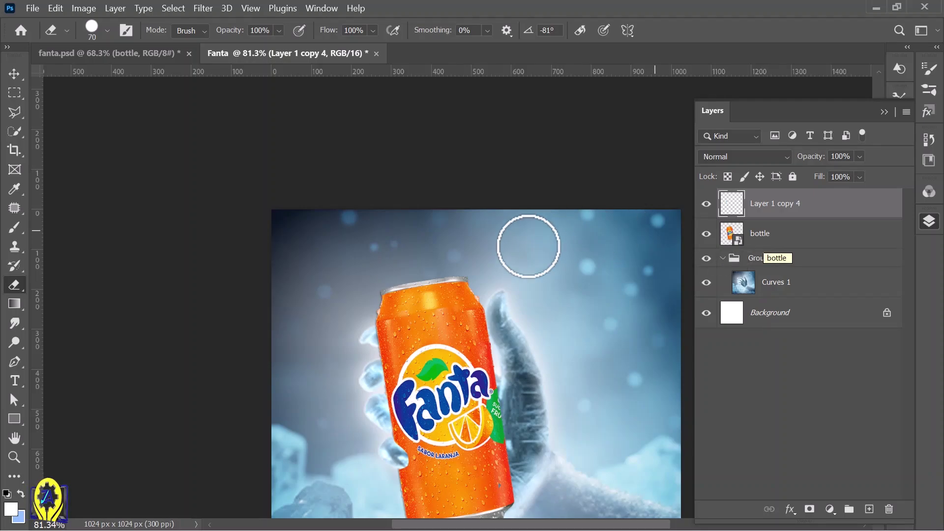
- Examine how the can sits in the frozen hand, close up and across the whole poster, with the layer list collapsed
scroll(527, 253, "down", 1)
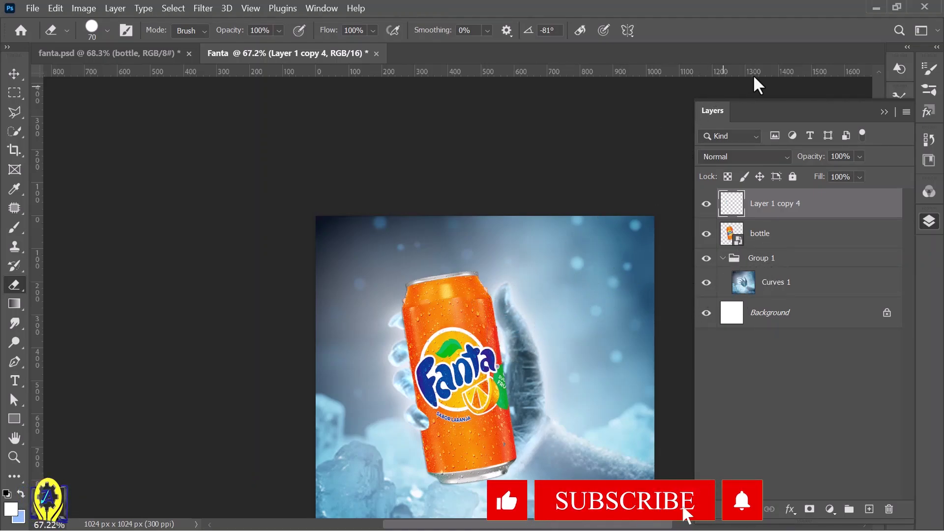
scroll(571, 171, "up", 3)
scroll(565, 175, "down", 3)
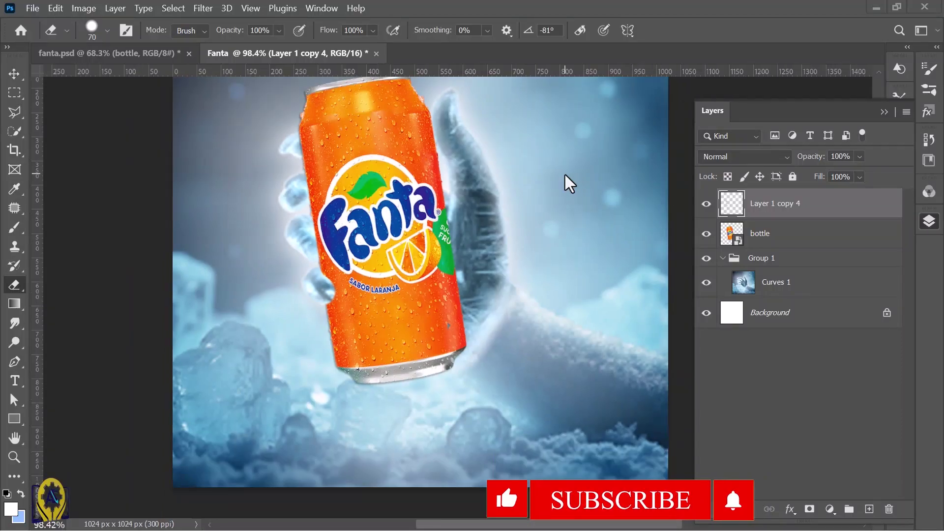
scroll(565, 175, "down", 2)
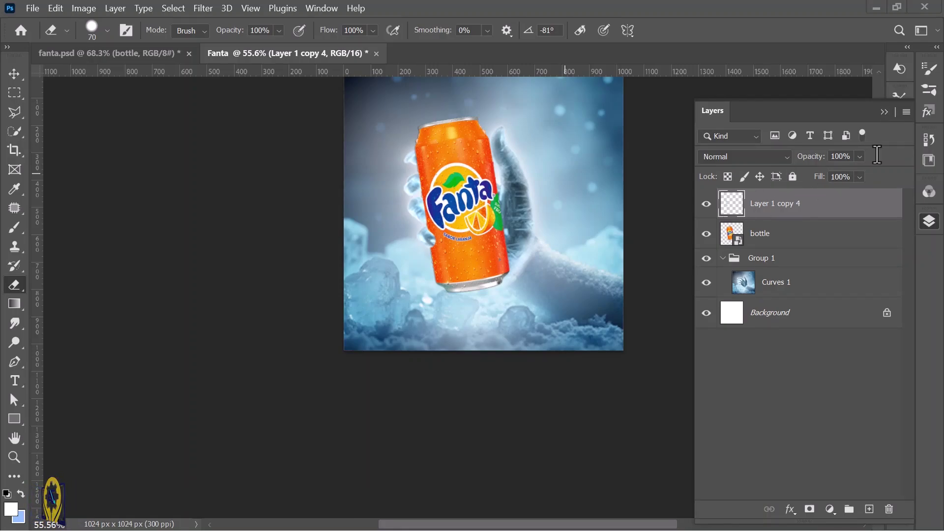
left_click(883, 113)
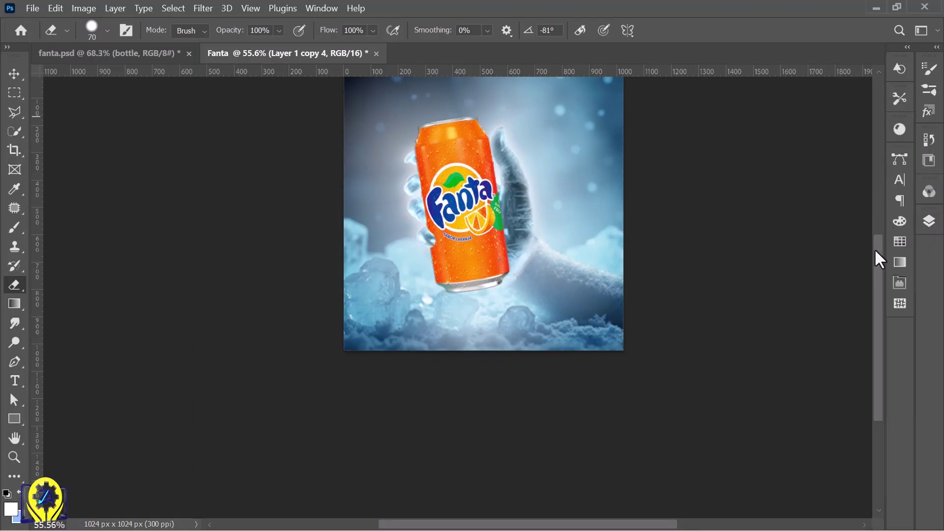
left_click_drag(875, 251, 877, 227)
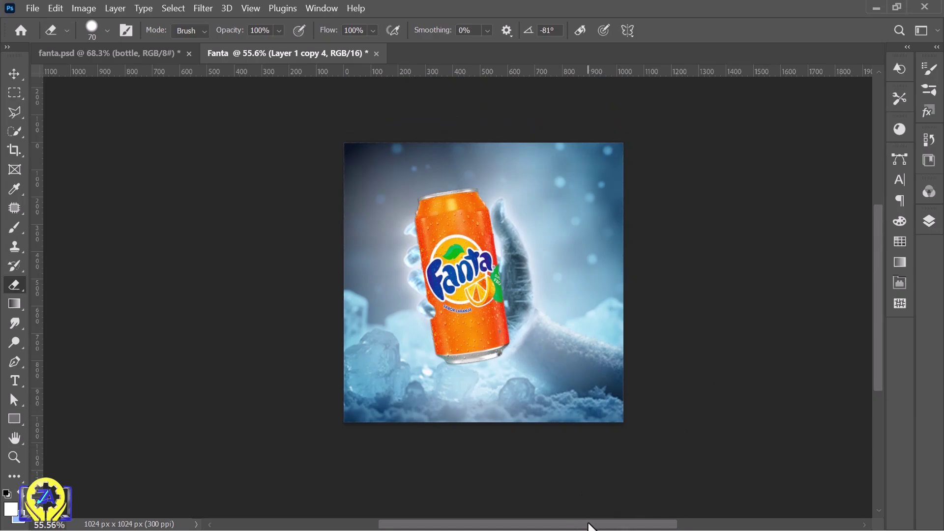
left_click_drag(595, 525, 633, 520)
scroll(460, 322, "up", 3)
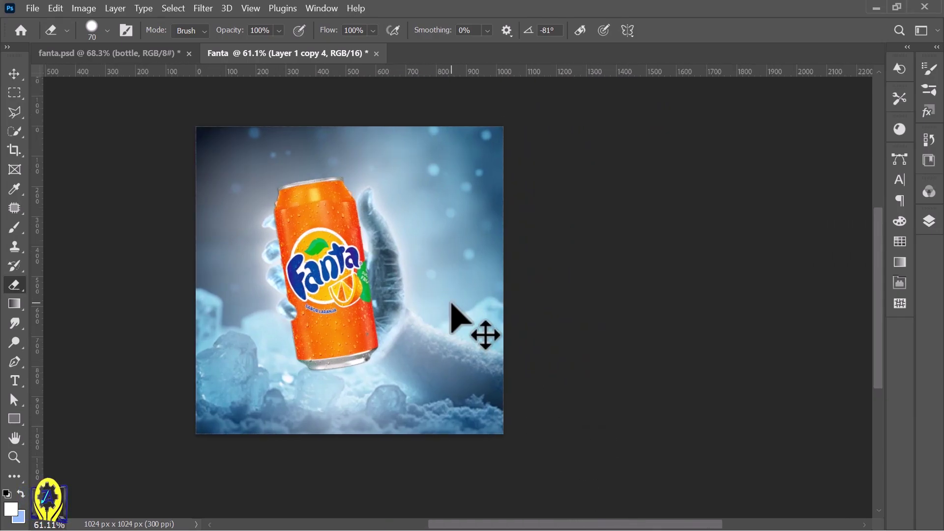
- Copy the green leaf sprig from fanta.psd into the Fanta poster, accepting the different bit depth
left_click(156, 58)
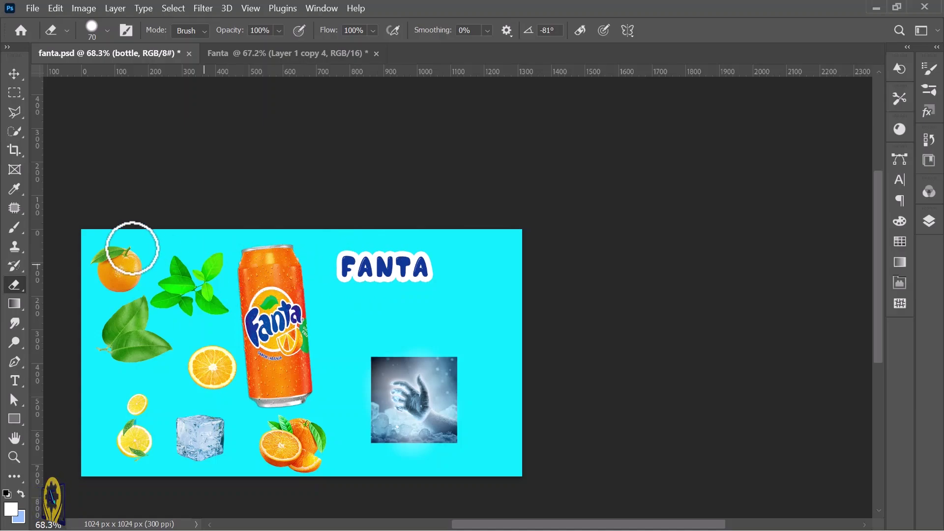
left_click(19, 73)
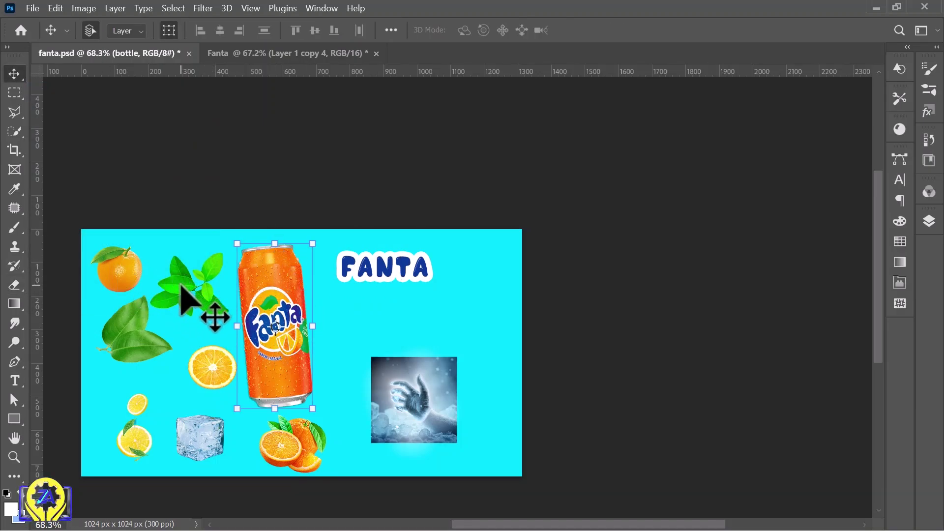
left_click_drag(181, 288, 383, 224)
left_click_drag(377, 176, 382, 154)
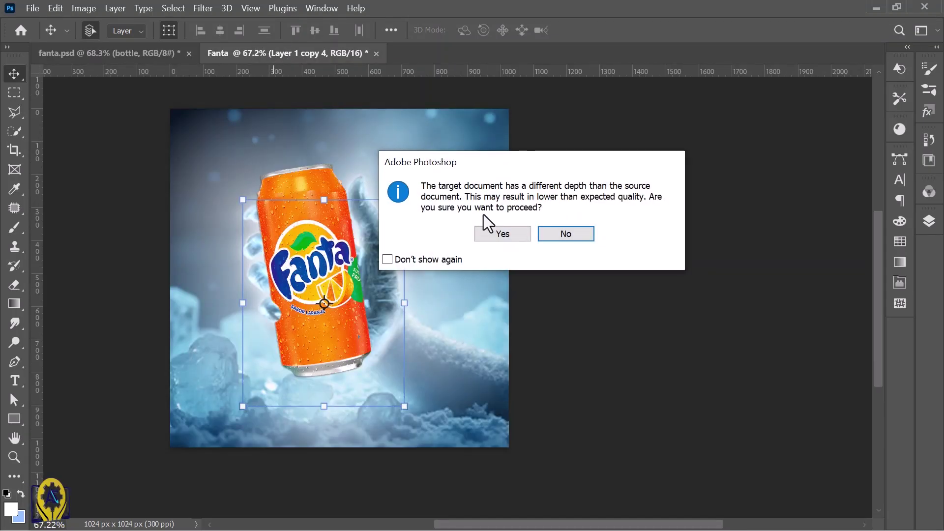
left_click(492, 238)
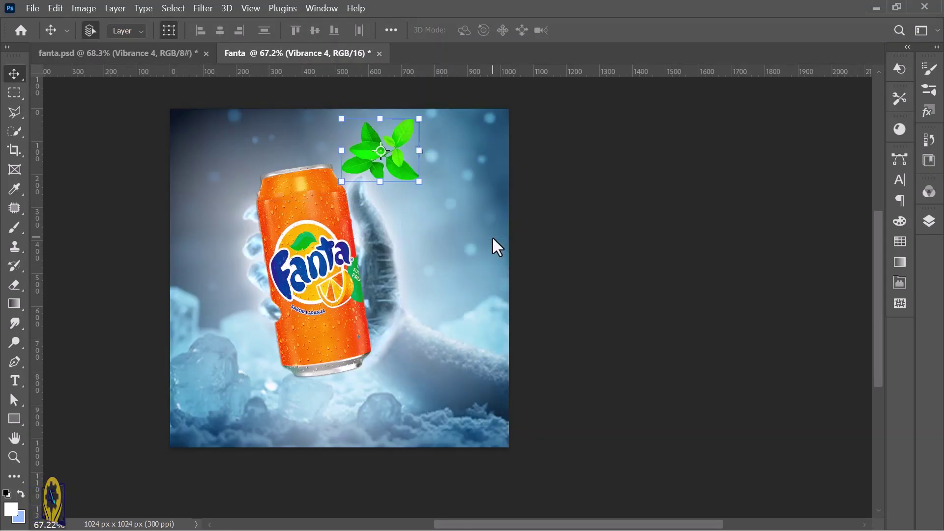
- Move the leaf sprig to the poster's upper-left corner and place a duplicate at the right edge above the frozen arm
left_click_drag(369, 149, 205, 149)
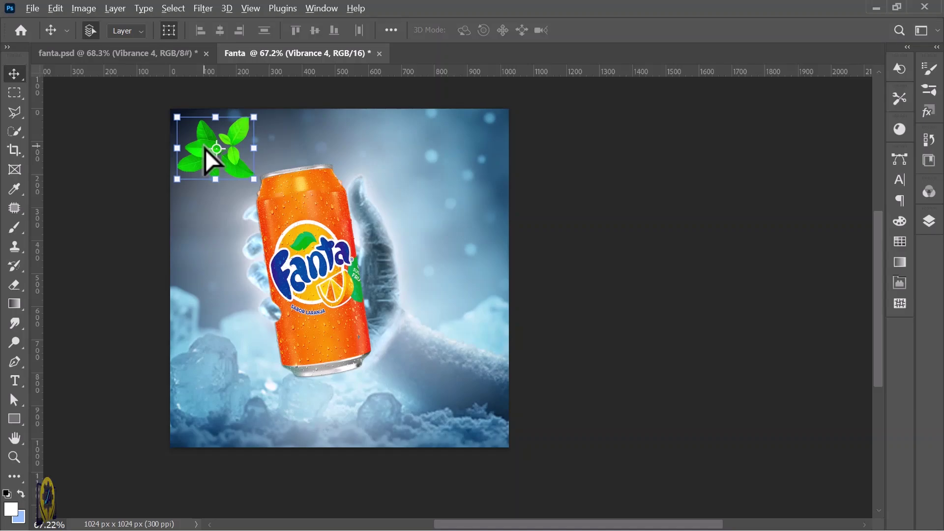
left_click_drag(205, 147, 474, 307, "alt")
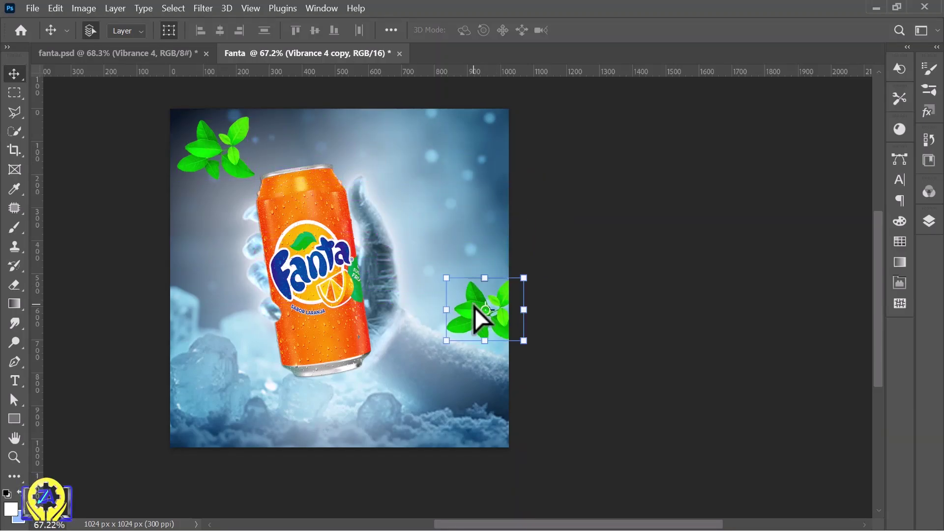
- Switch to the fanta.psd document
left_click(147, 54)
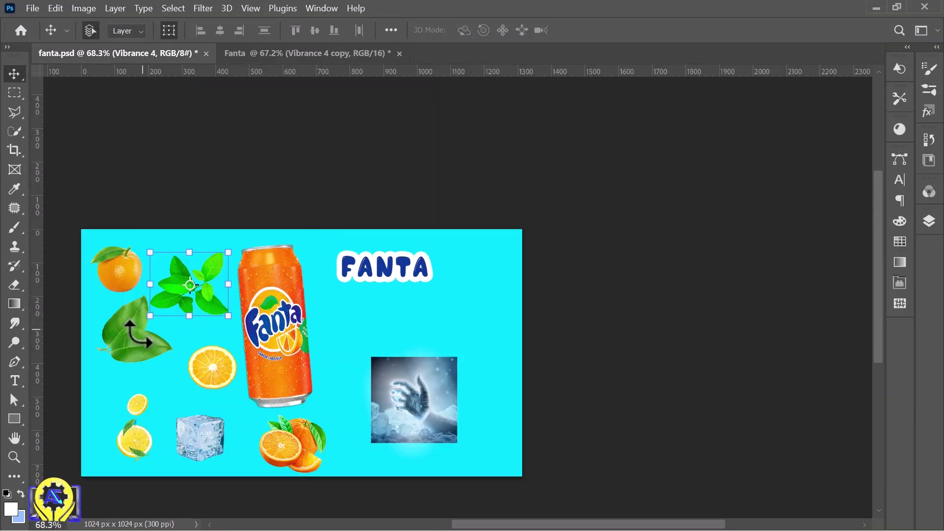
key("ctrl+t")
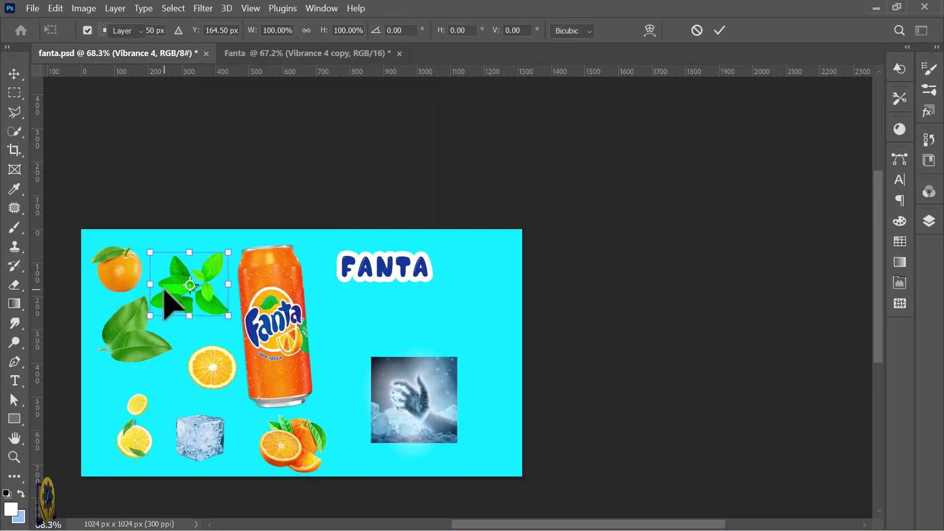
key("Return")
left_click_drag(131, 329, 162, 301)
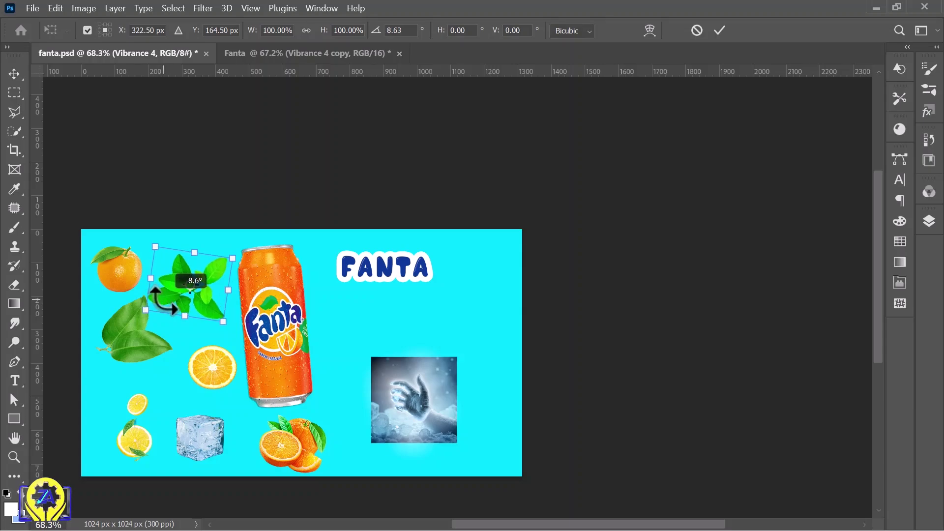
key("Escape")
- Copy the broad leaf pair from fanta.psd into the Fanta poster beside the can, accepting the different bit depth
left_click_drag(127, 334, 246, 58)
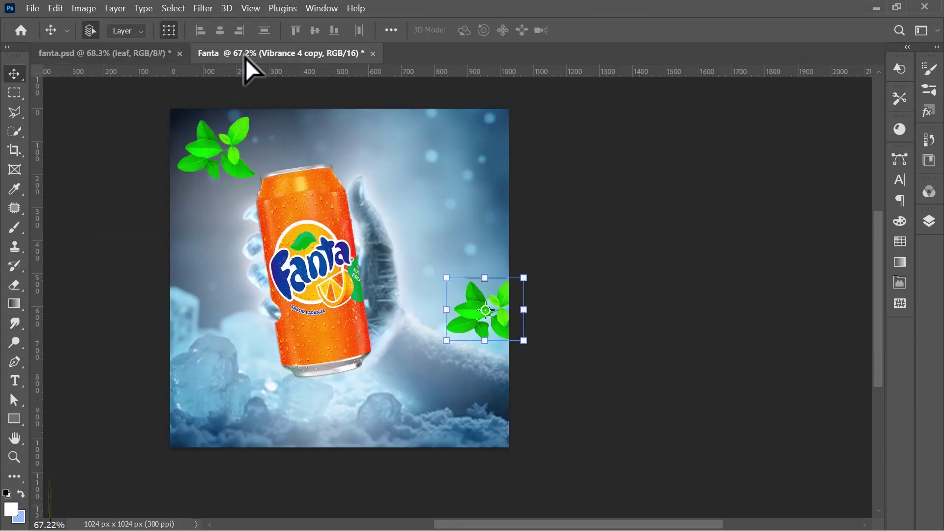
left_click_drag(252, 297, 251, 297)
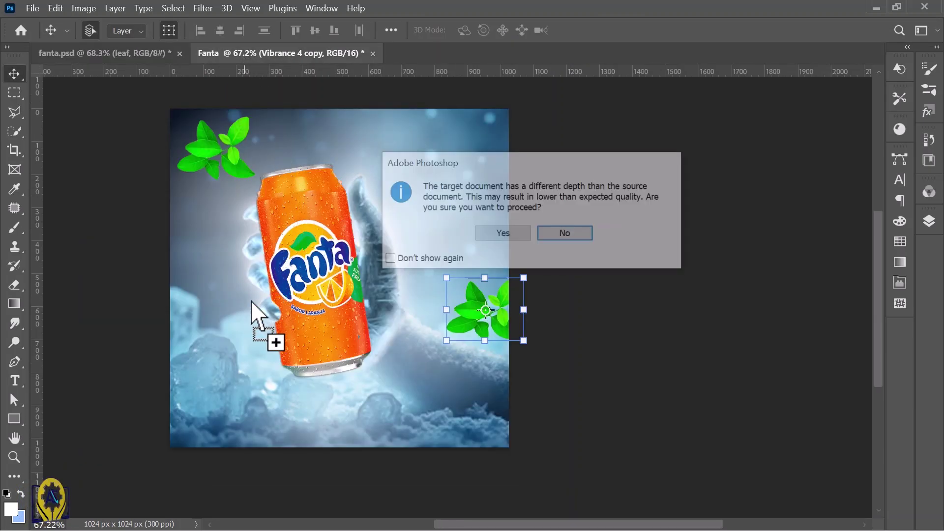
left_click(518, 229)
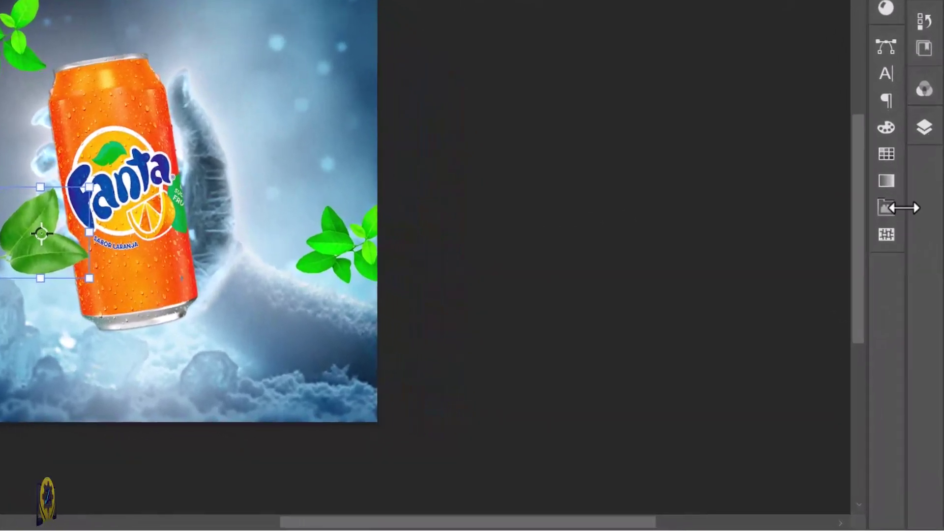
- Add a Vibrance adjustment clipped to the leaf layer with Vibrance +65 and Saturation +81, and merge it into the leaf
left_click(925, 103)
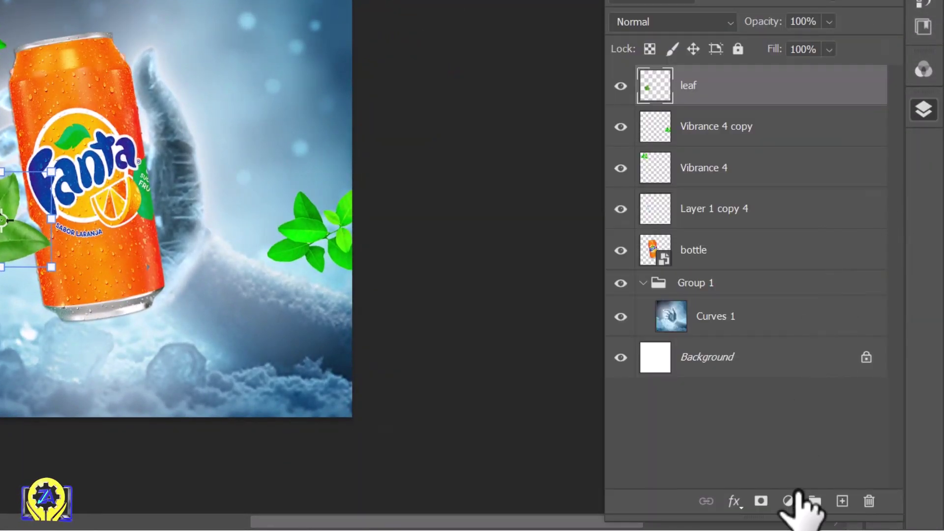
left_click(789, 501)
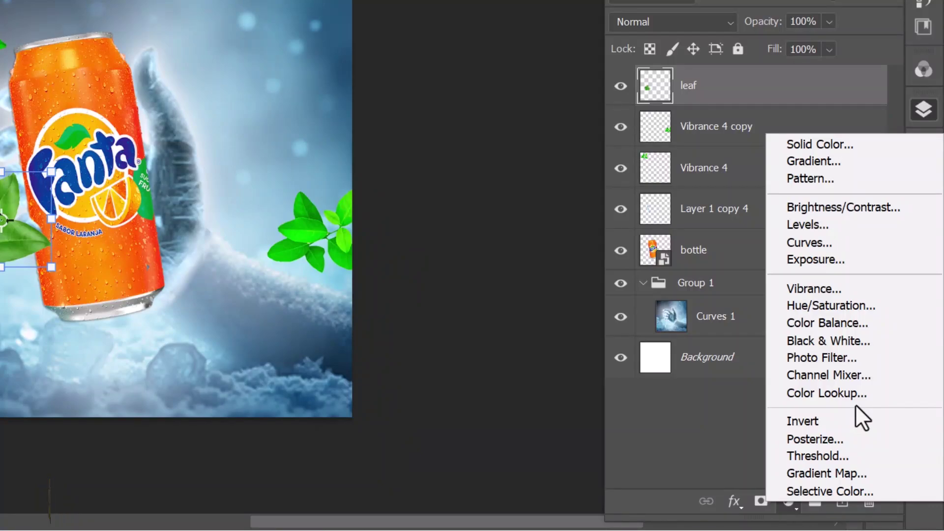
left_click(826, 290)
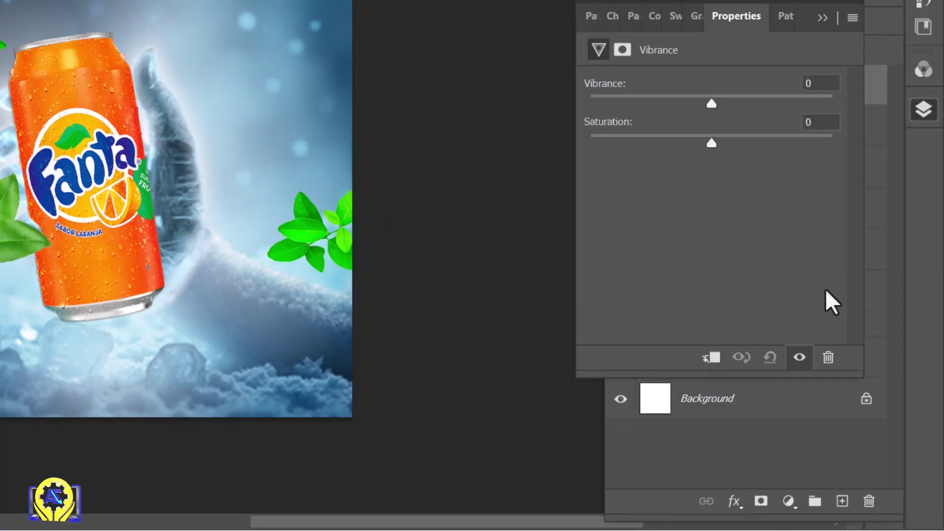
left_click_drag(714, 101, 790, 101)
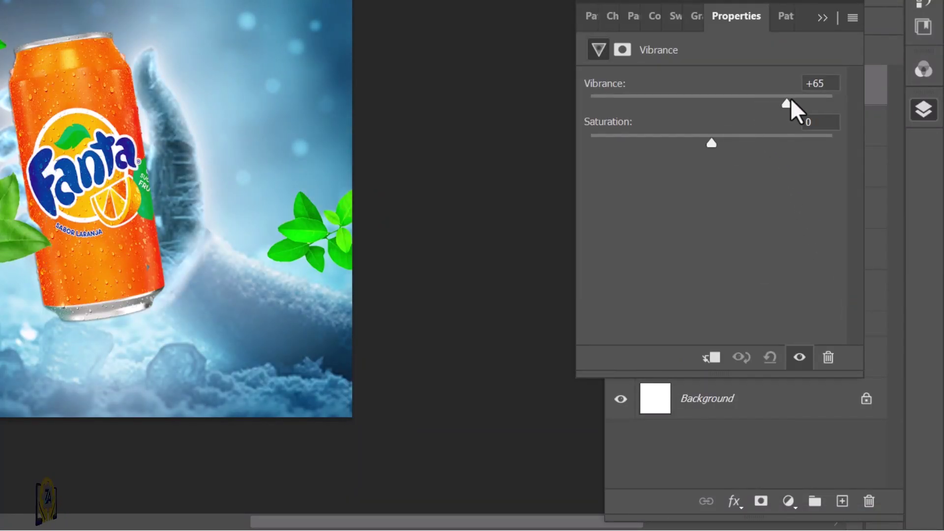
left_click(711, 358)
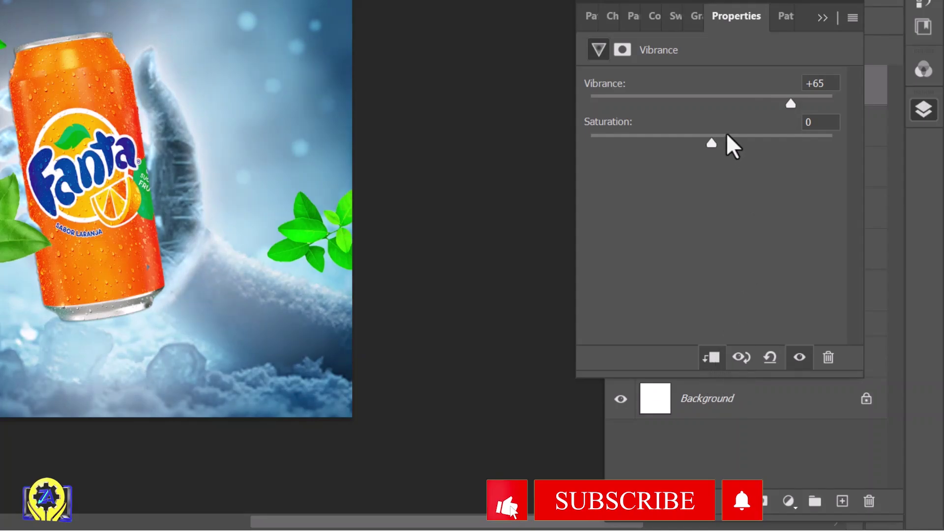
left_click_drag(715, 143, 811, 139)
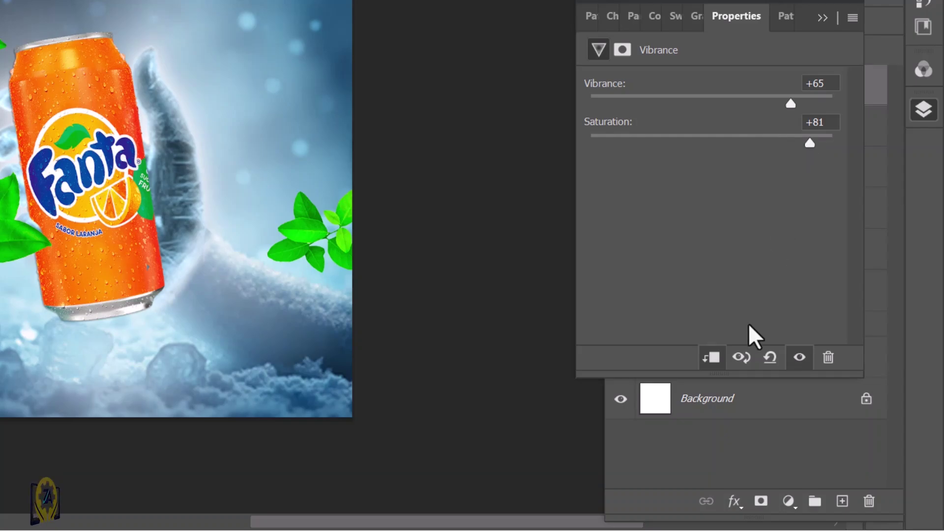
left_click(823, 19)
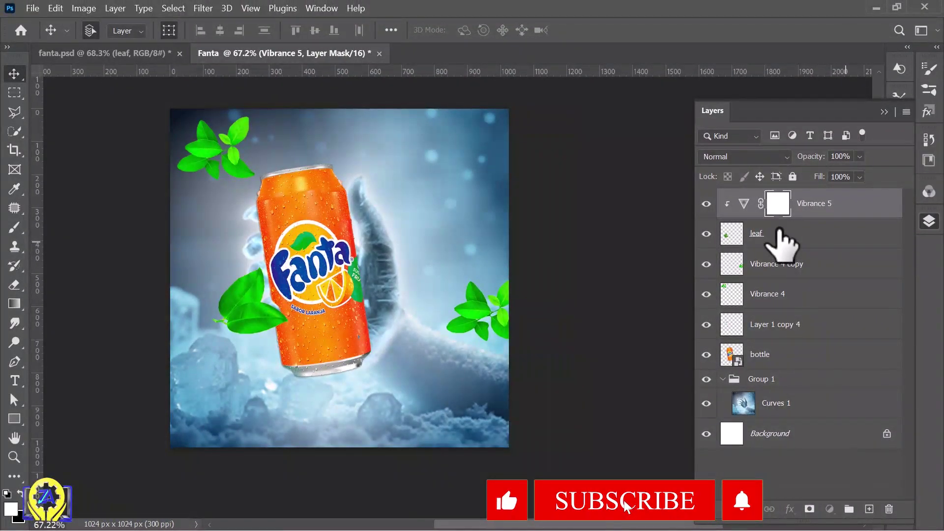
left_click(719, 126)
key("ctrl+e")
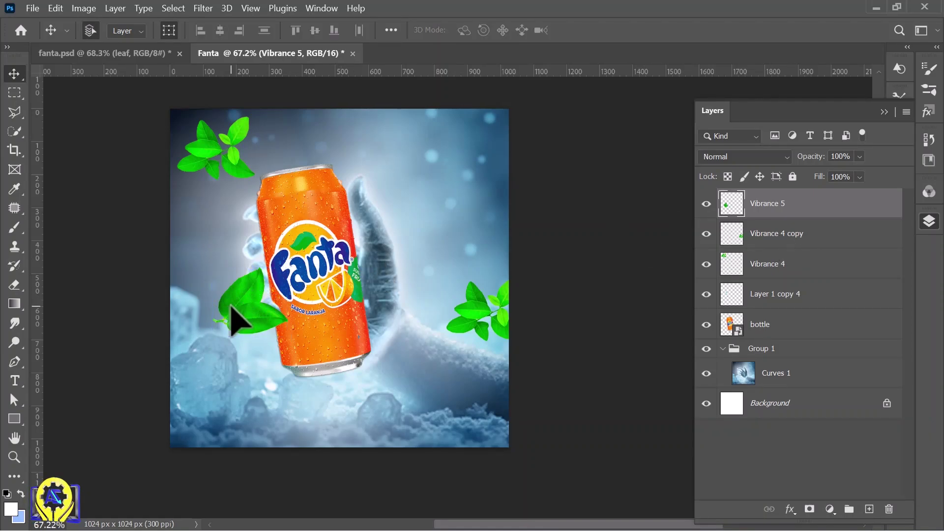
- Move the merged leaf pair into the empty area beside the fingertips and scale it down to about 55%
left_click_drag(231, 305, 198, 260)
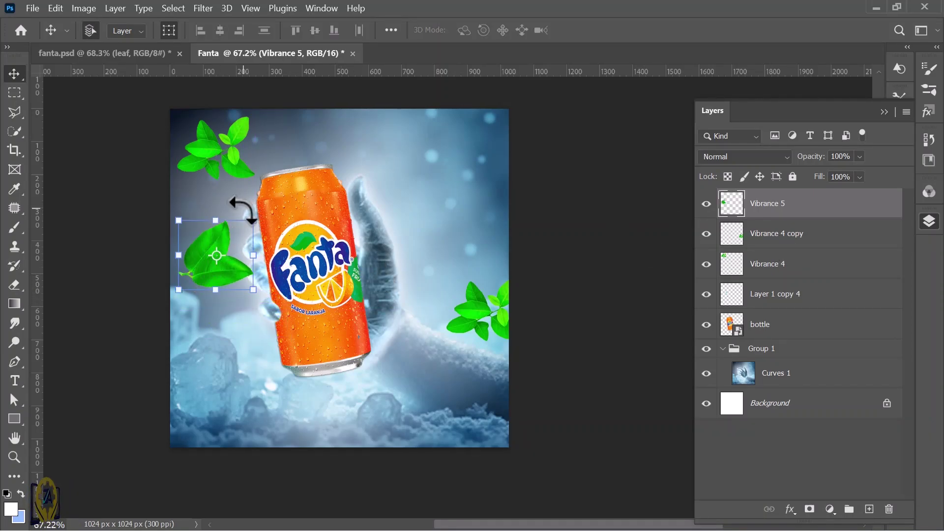
left_click_drag(241, 230, 433, 183)
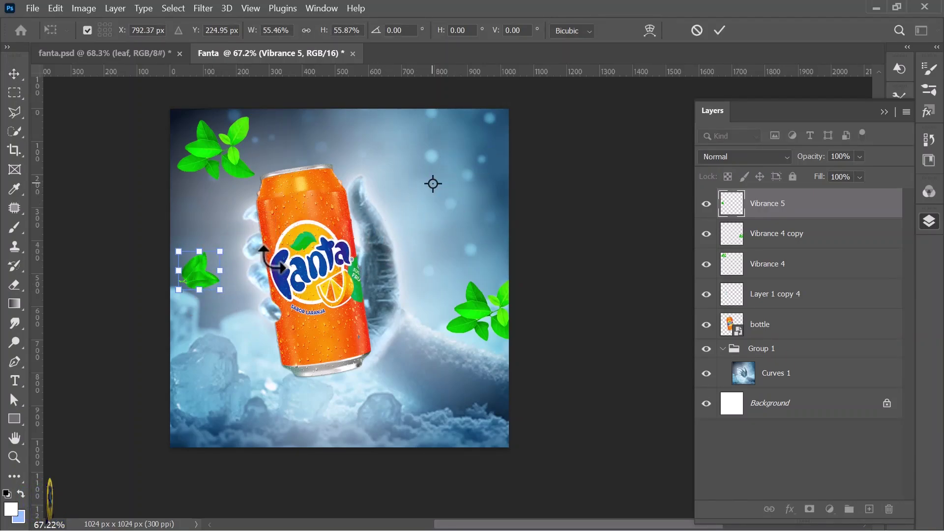
key("Return")
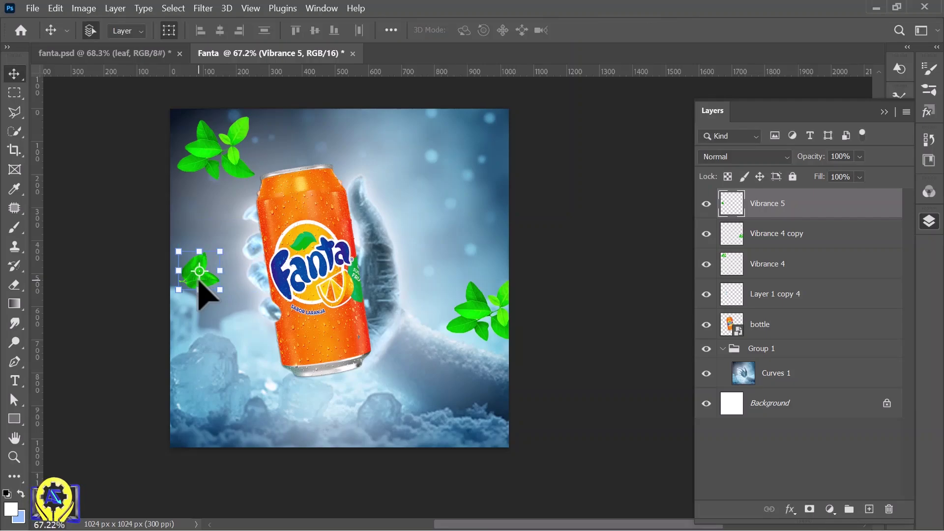
- Duplicate the small leaf pair twice, placing one copy right of the thumb and one on the snow below the can
left_click_drag(203, 283, 451, 198)
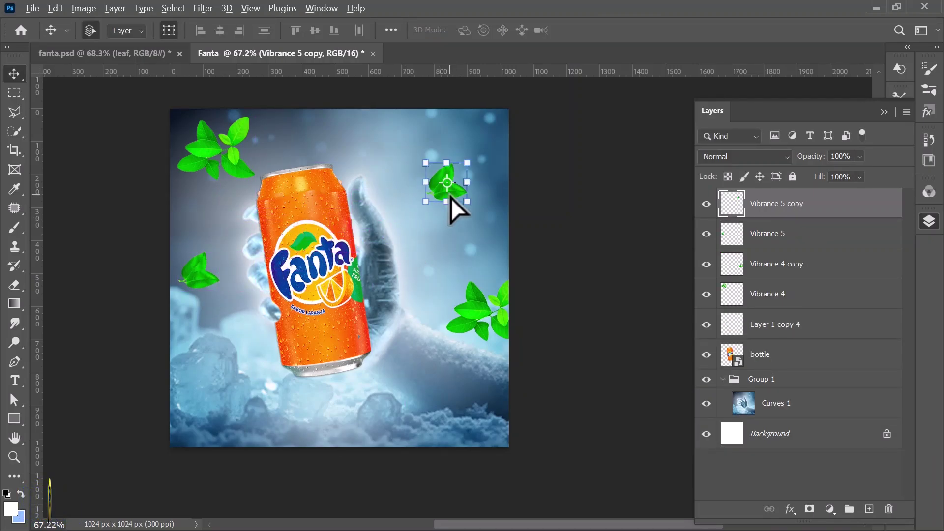
left_click_drag(447, 216, 337, 428)
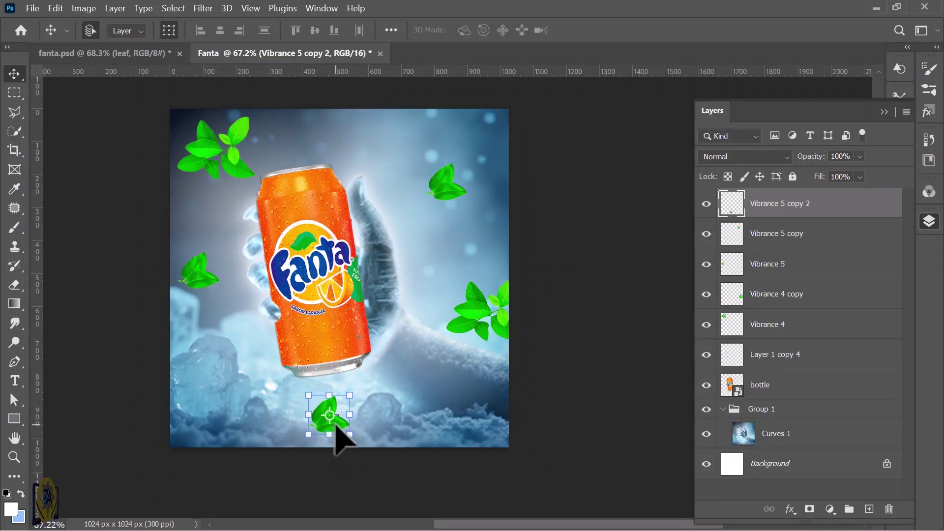
- Try to scale the leaf sprig in the poster's upper-left corner down to about 58%
left_click(209, 144)
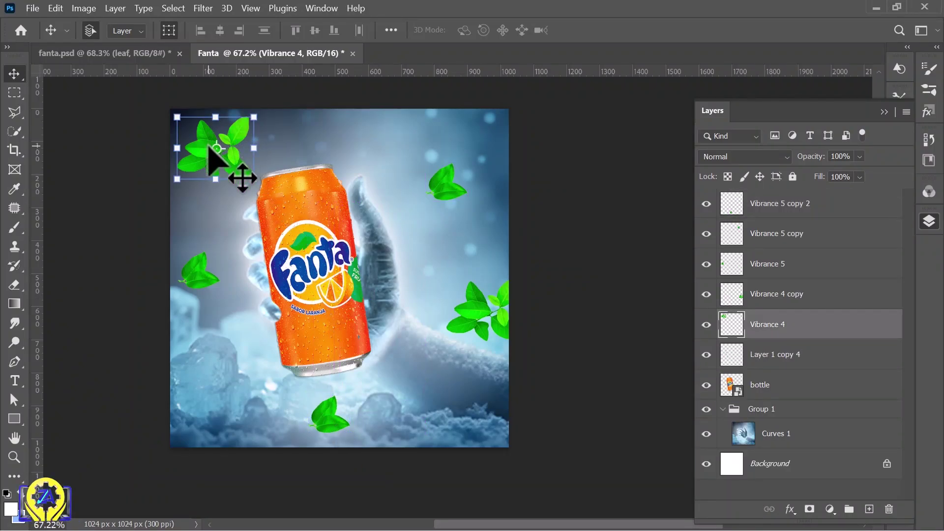
left_click_drag(254, 117, 210, 129)
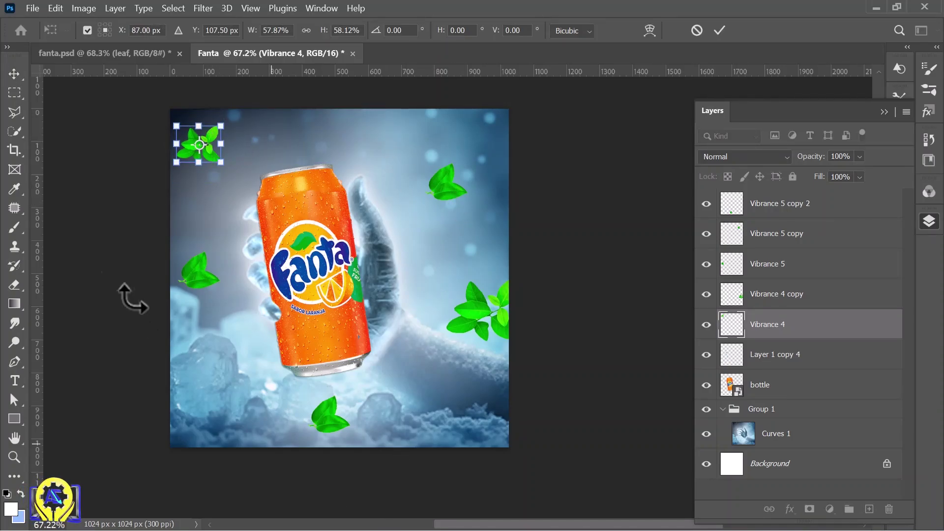
- Copy the orange and lemon layers together from fanta.psd into the poster and shift them toward the can's lower left
left_click(106, 51)
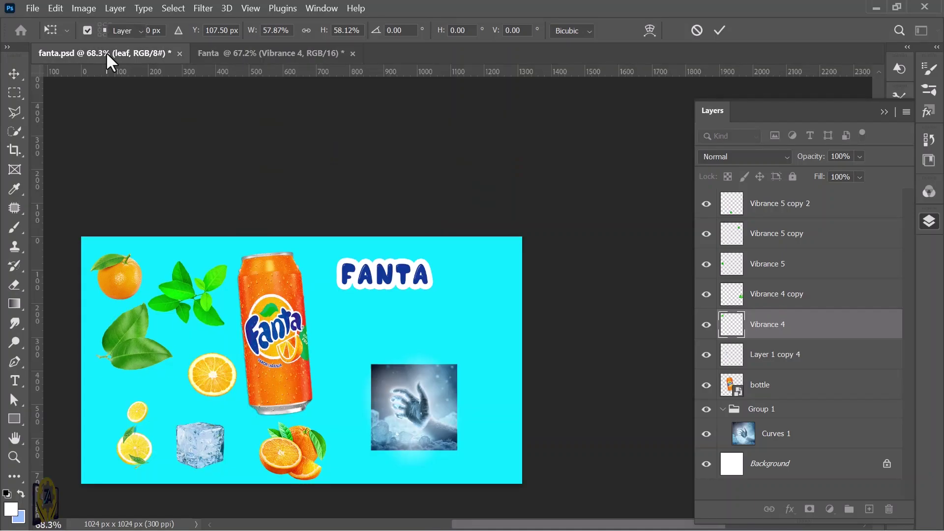
left_click(210, 386)
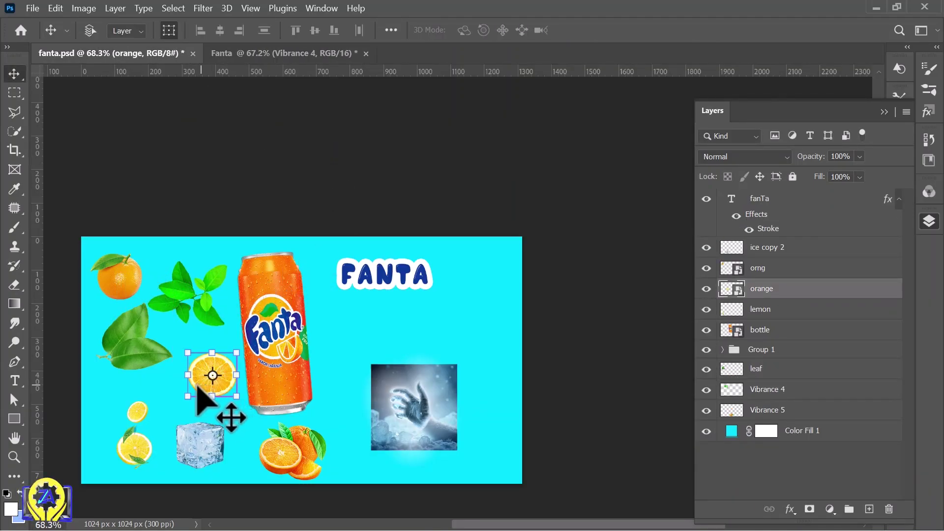
left_click(139, 443, "shift")
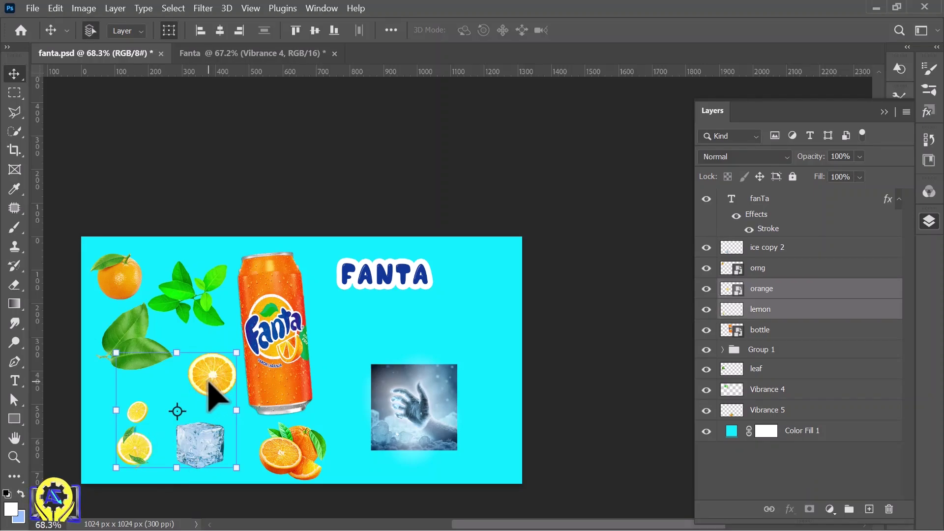
left_click_drag(209, 383, 359, 264)
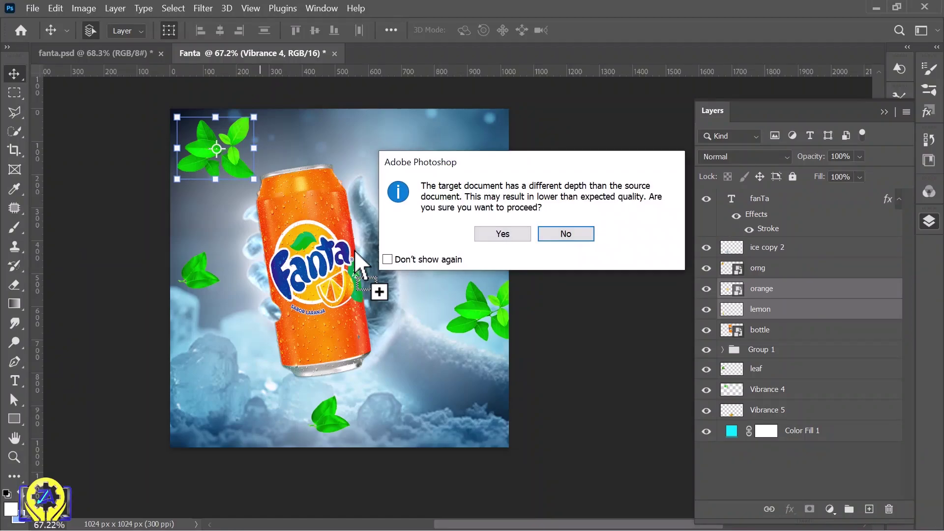
left_click(498, 232)
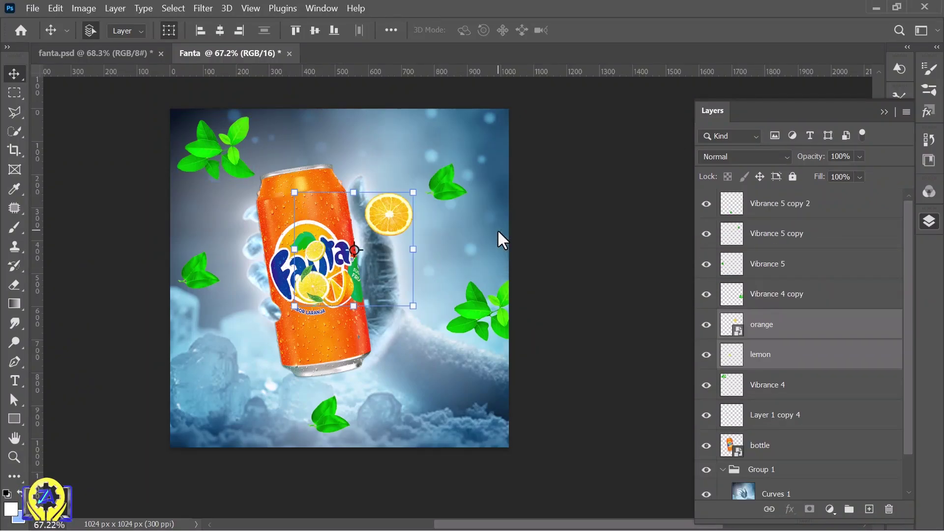
left_click_drag(365, 255, 313, 295)
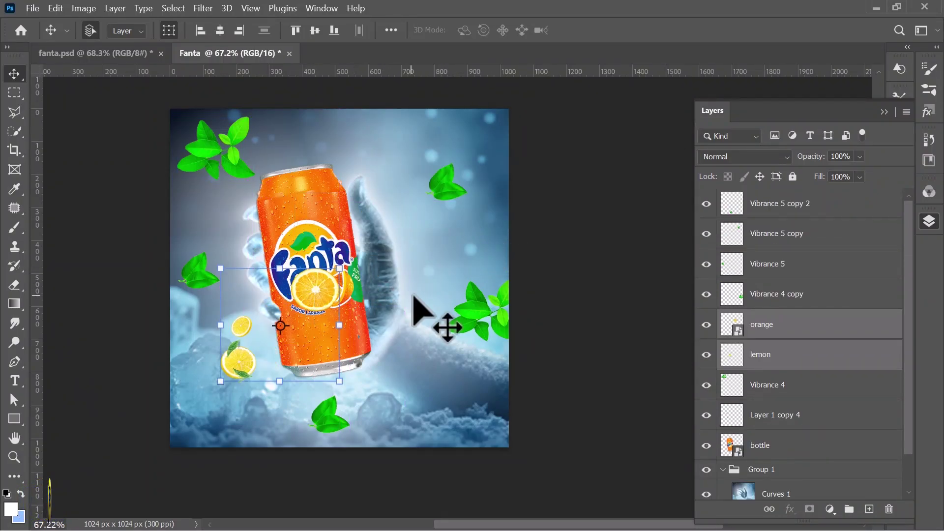
left_click(422, 316)
- Scale the lemon layer up to about 157% and place it over the ice near the poster's lower-left corner
left_click(242, 353)
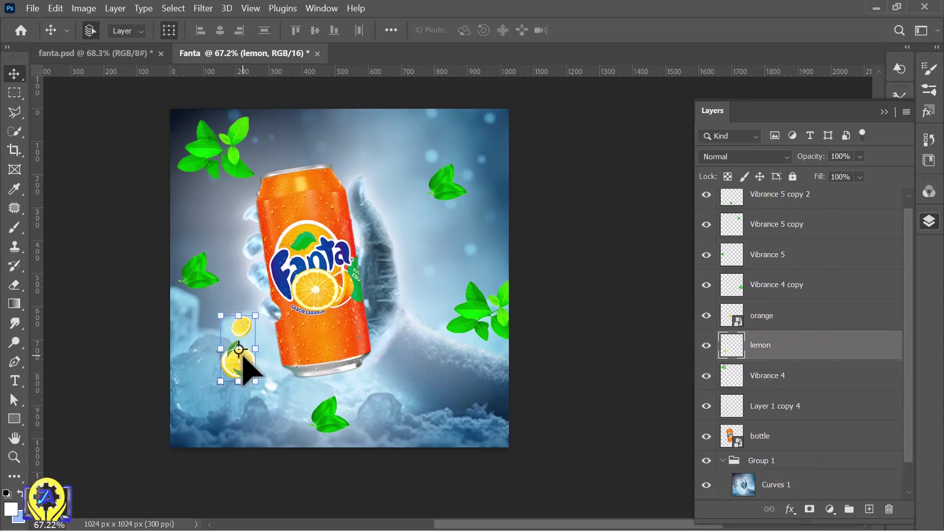
left_click_drag(255, 316, 278, 272)
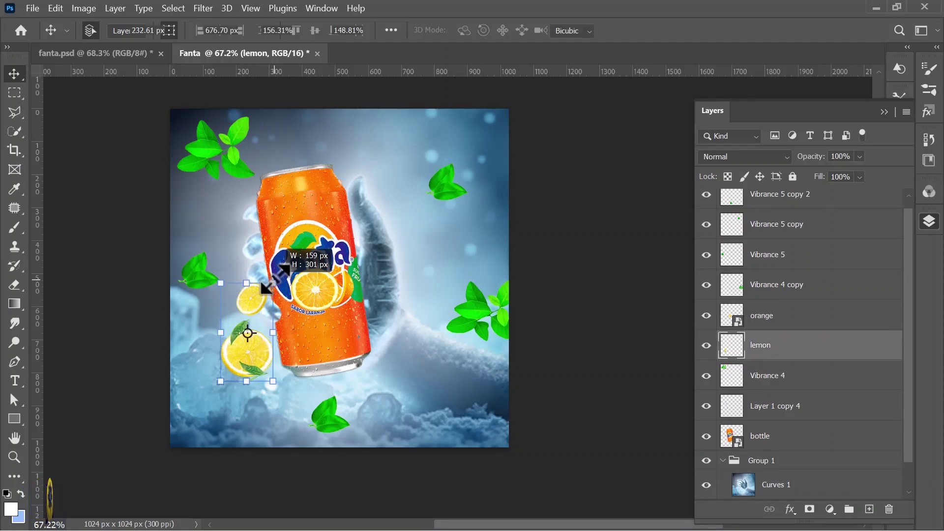
left_click_drag(253, 363, 234, 378)
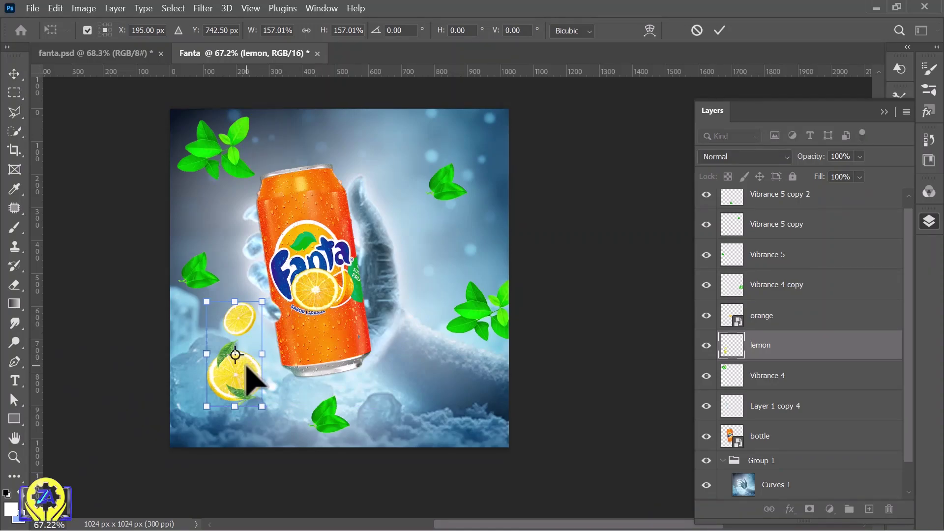
key("Return")
- Move the orange slice to the upper left of the can and place a duplicate near the poster's right edge
left_click(319, 290)
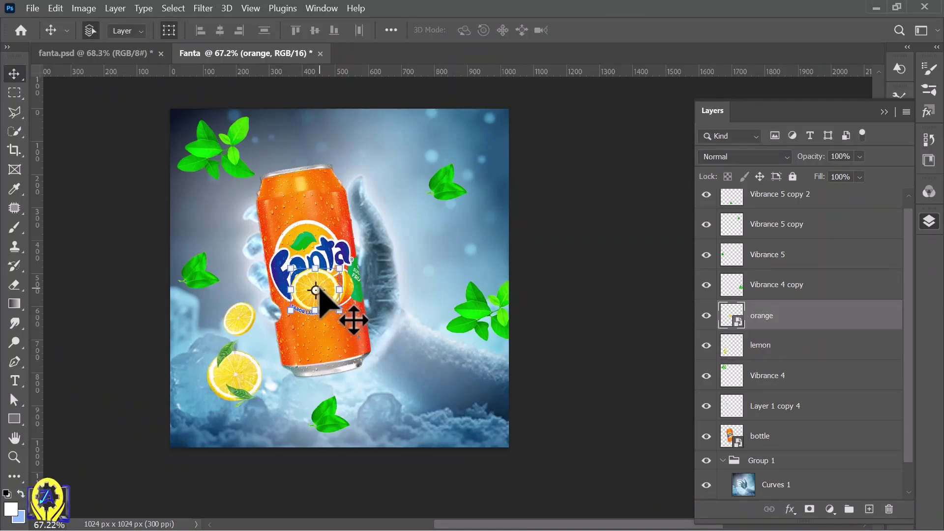
left_click_drag(331, 305, 488, 258)
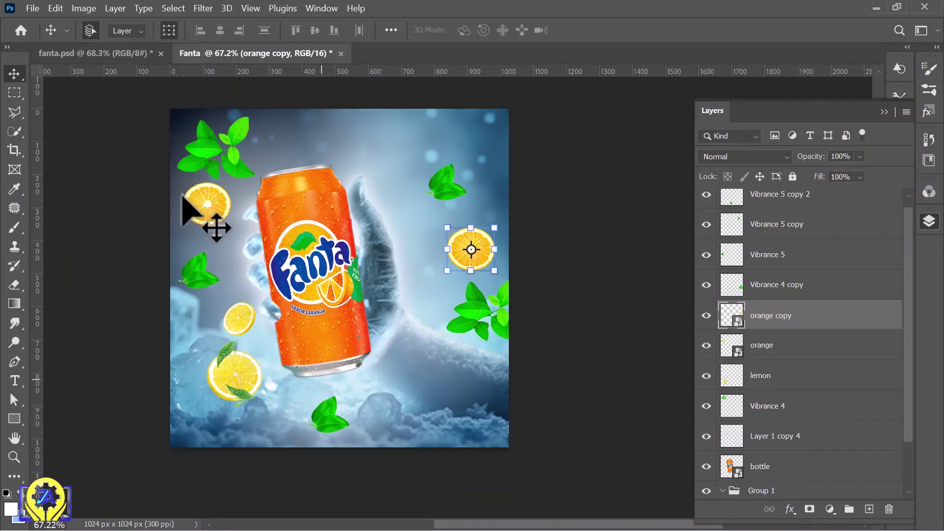
- Copy the whole orange (orng layer) from fanta.psd into the poster, onto the snow at the lower right of the can
left_click(94, 49)
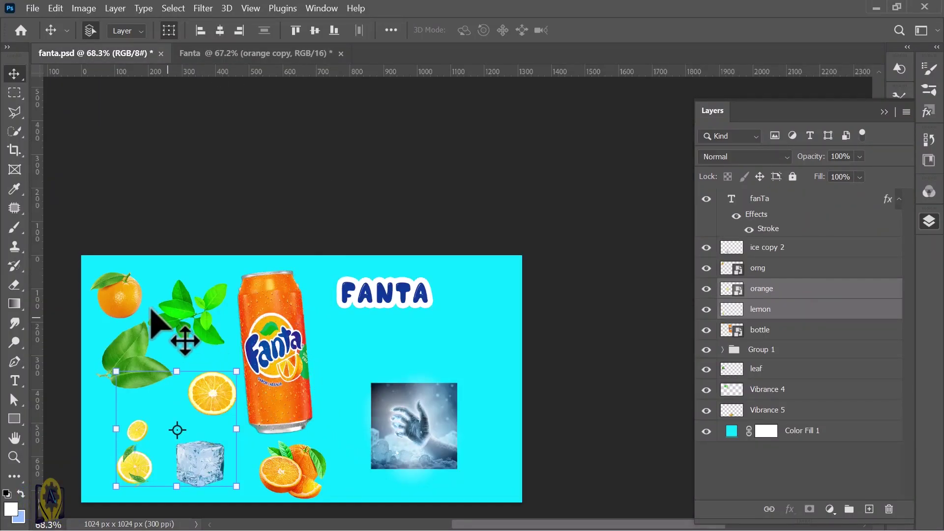
left_click(131, 305)
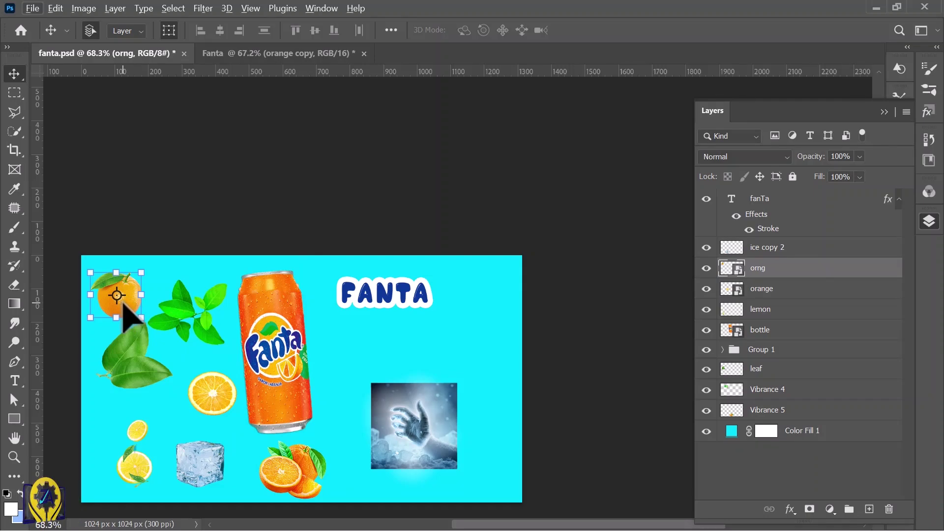
left_click_drag(123, 306, 408, 394)
left_click(506, 235)
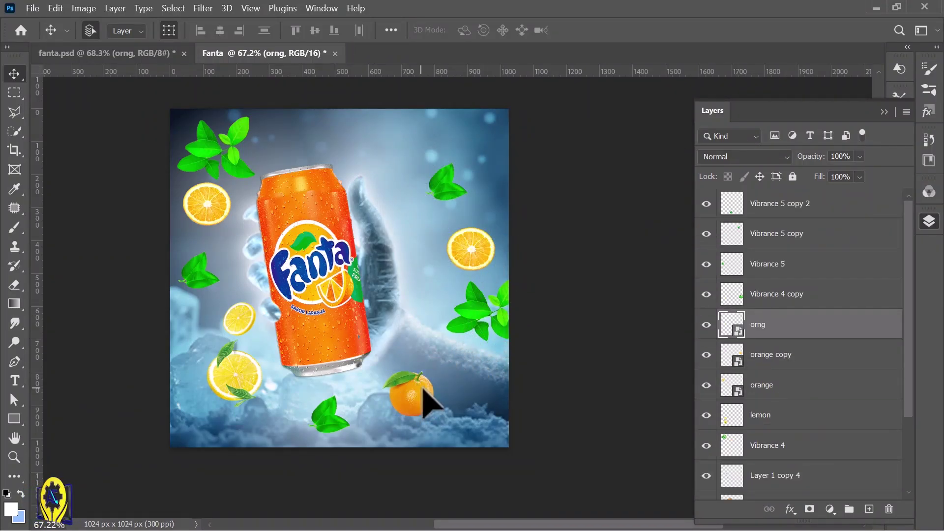
- Duplicate the whole orange onto the leaf sprig at the poster's right edge and bring the copy's layer to the top of the stack
left_click_drag(424, 390, 489, 311)
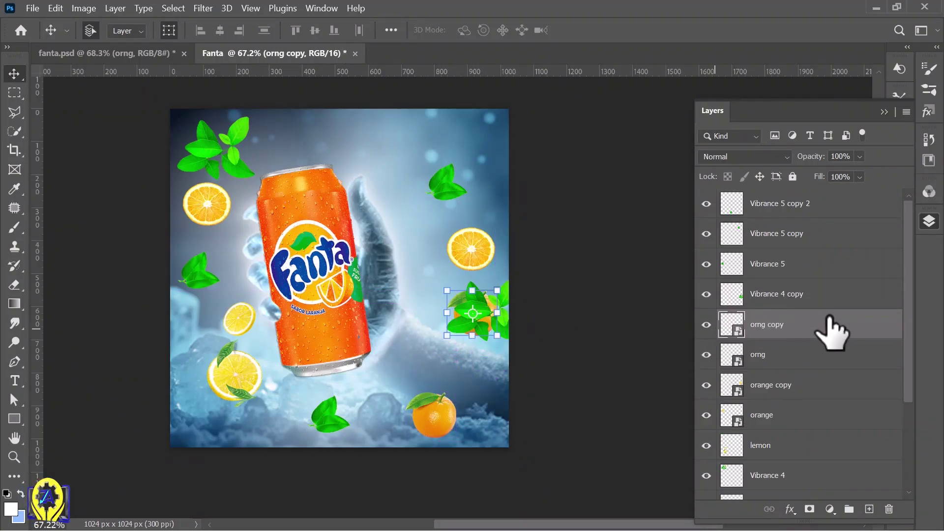
left_click_drag(830, 322, 812, 193)
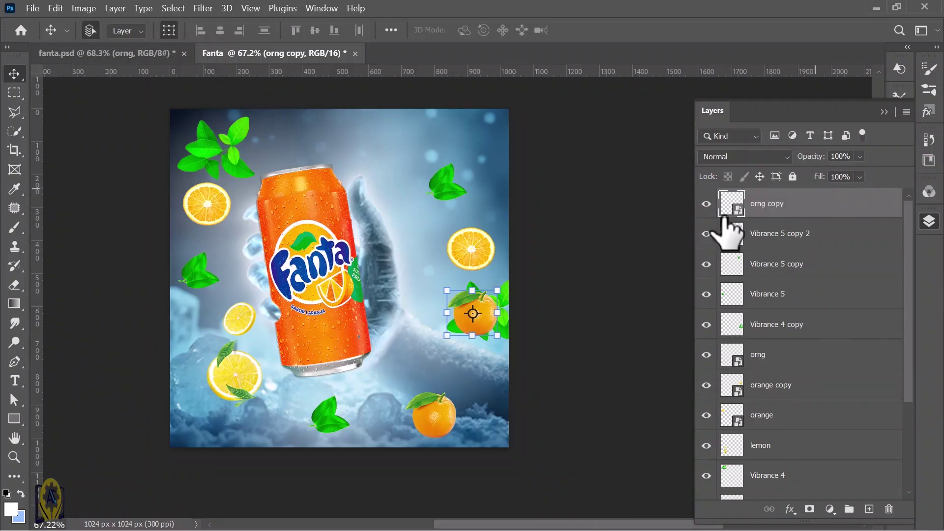
- Scale the orange copy down to about 13% and centre it on the right-hand leaf sprig
left_click_drag(499, 294, 470, 320)
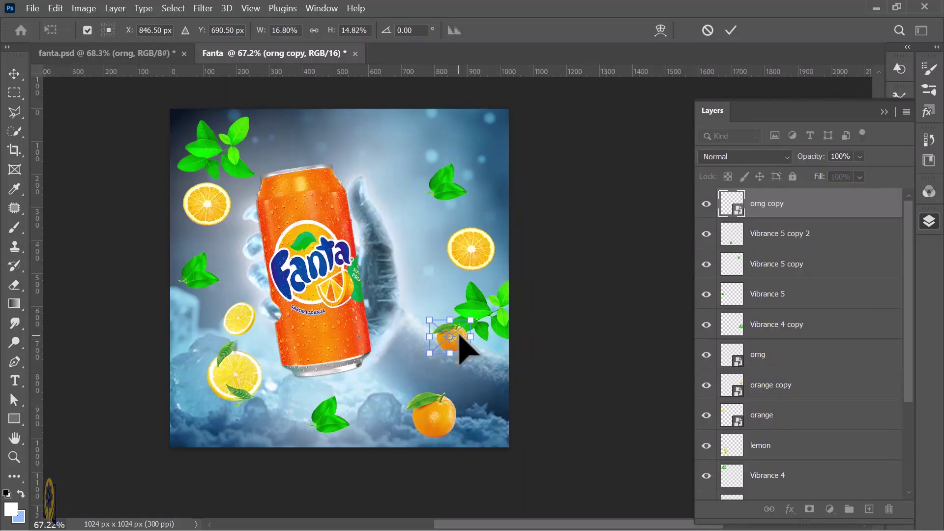
key("ctrl+z")
left_click_drag(488, 301, 480, 320)
key("Return")
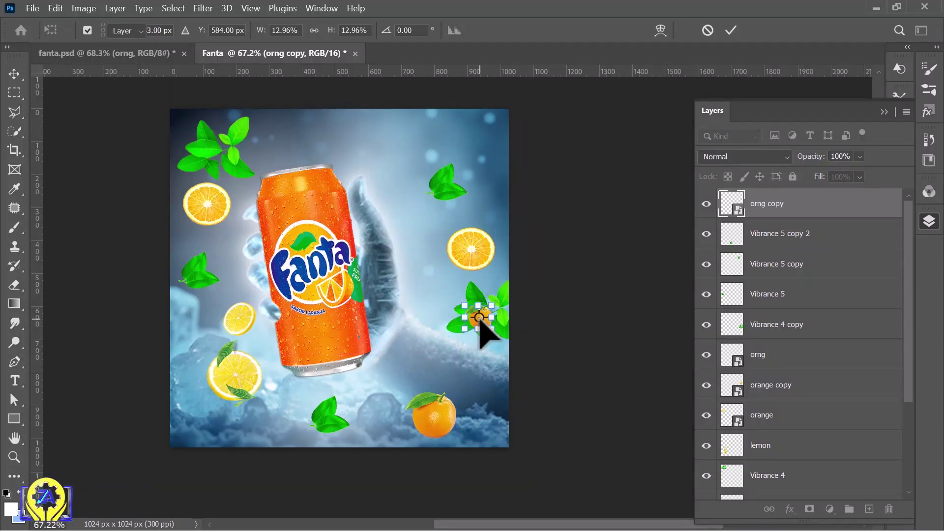
- Duplicate the small orange onto the leaf sprig in the poster's upper-left corner
scroll(494, 326, "up", 3)
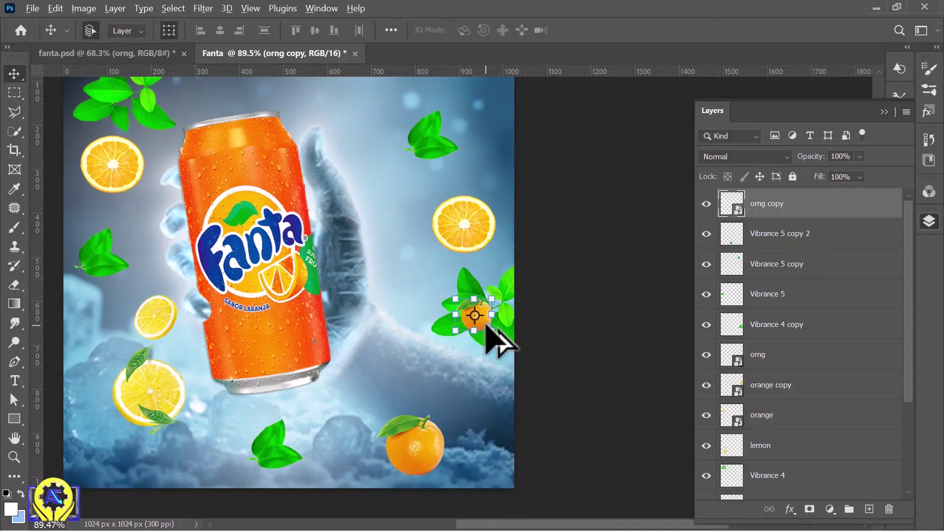
left_click_drag(486, 326, 139, 108)
scroll(156, 121, "down", 2)
key("ctrl+t")
scroll(261, 172, "up", 1)
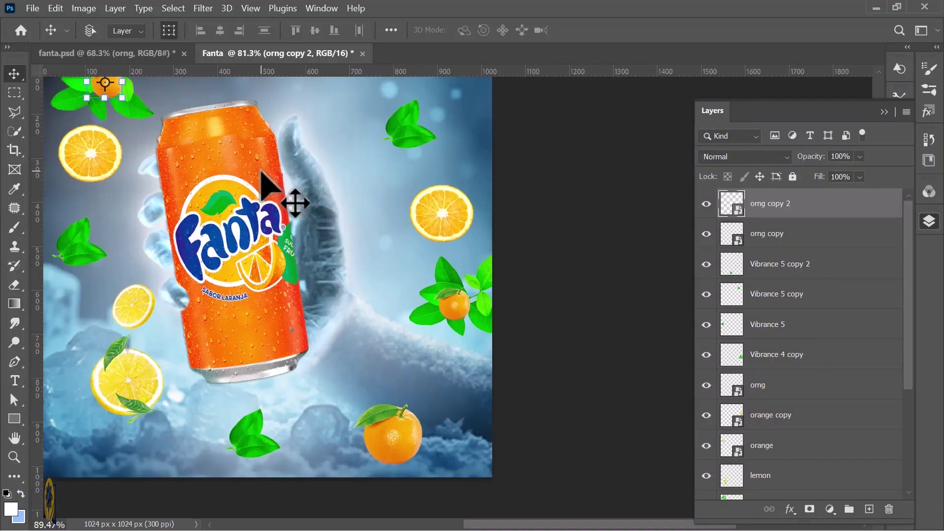
scroll(261, 172, "down", 2)
left_click(515, 224)
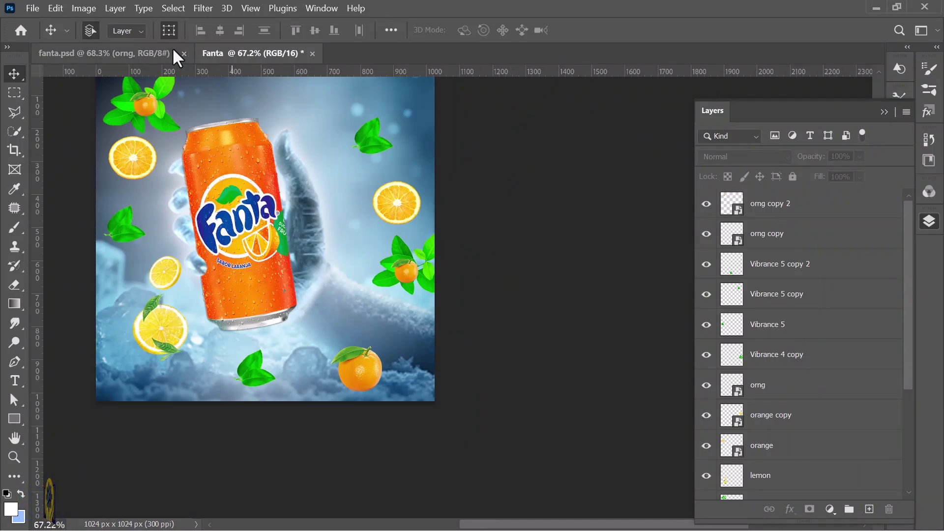
- Scale down the leaf sprig in the poster's upper-left corner and recentre its small orange on it
left_click(131, 127)
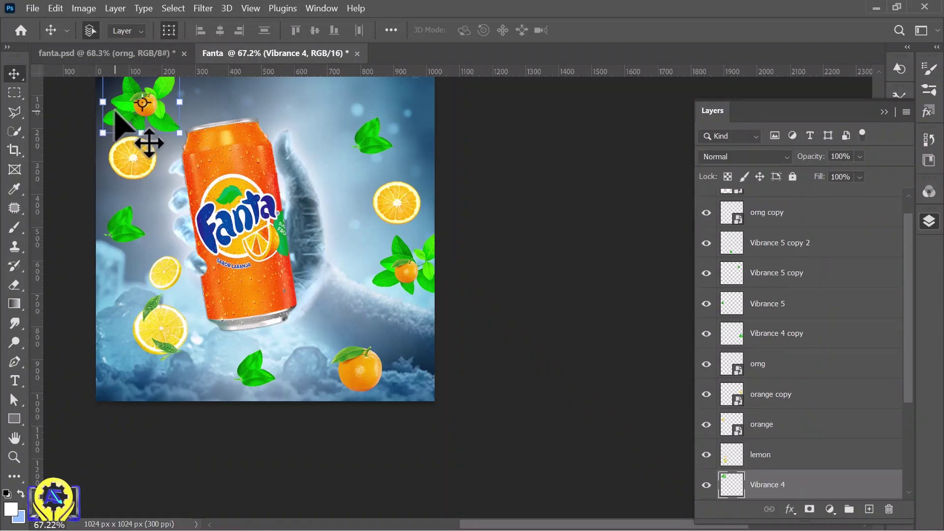
left_click_drag(179, 133, 136, 102)
key("Return")
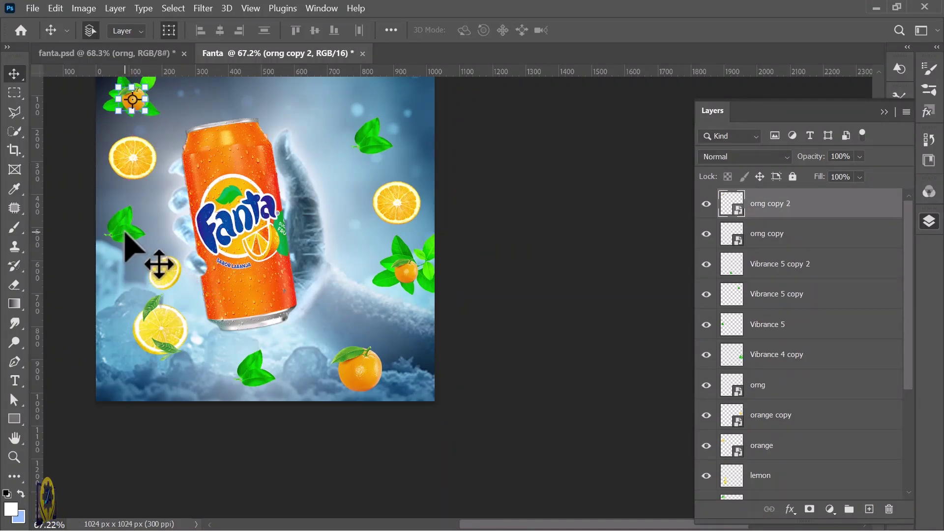
- Tuck the leaf pair on the can's left side behind the orange slice's lower edge and rotate it about 96°
left_click_drag(127, 238, 126, 190)
left_click_drag(806, 324, 818, 456)
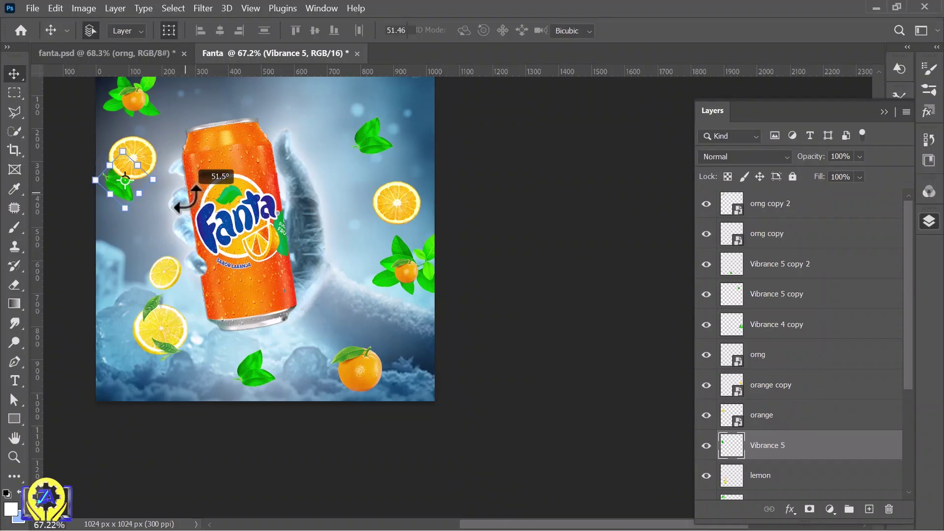
left_click_drag(189, 221, 171, 252)
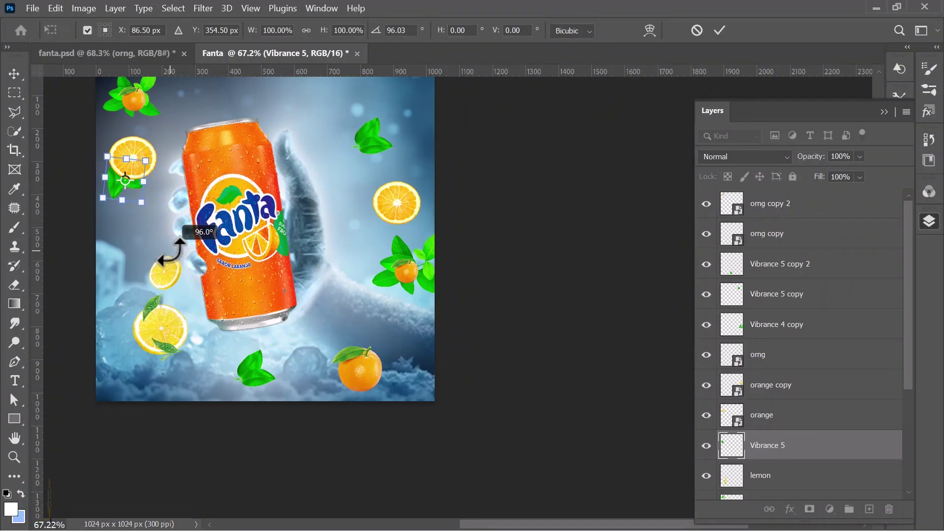
left_click_drag(117, 192, 117, 201)
key("Return")
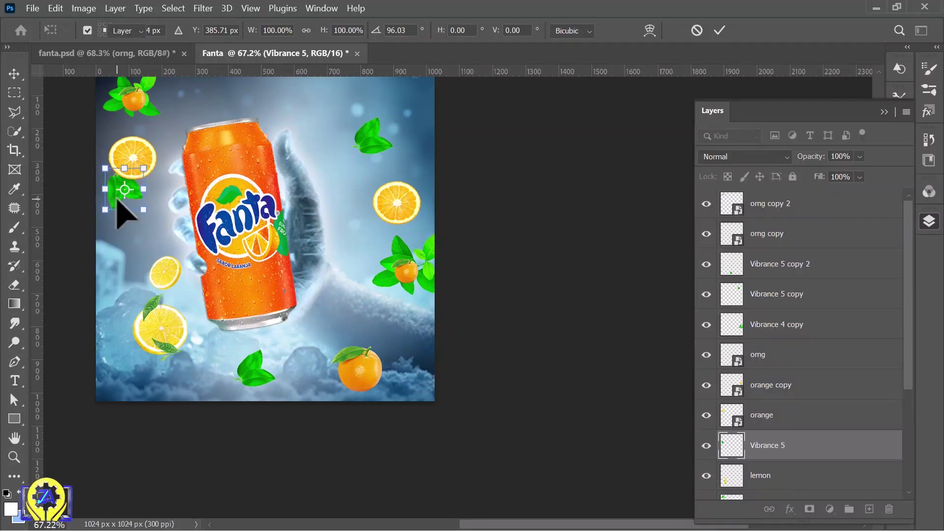
- Shift the lemon layer slightly away from the can toward the poster's left edge
left_click(169, 232)
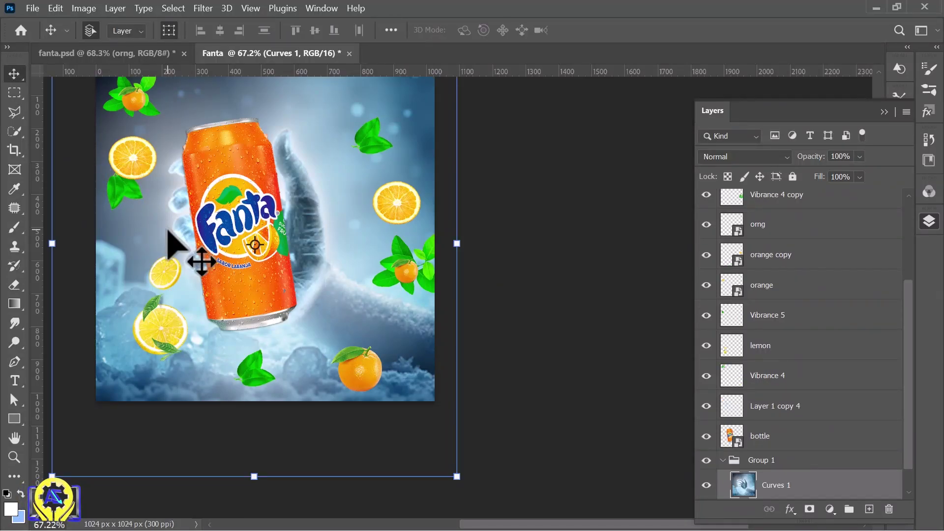
left_click_drag(169, 337, 163, 340)
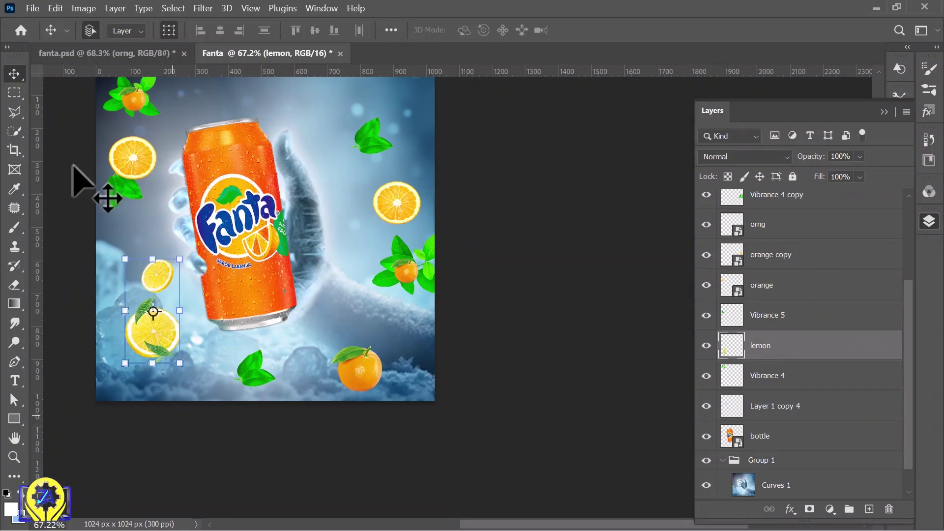
- Copy the ice cube from fanta.psd into the poster and duplicate it into five cubes across the snow
left_click(110, 49)
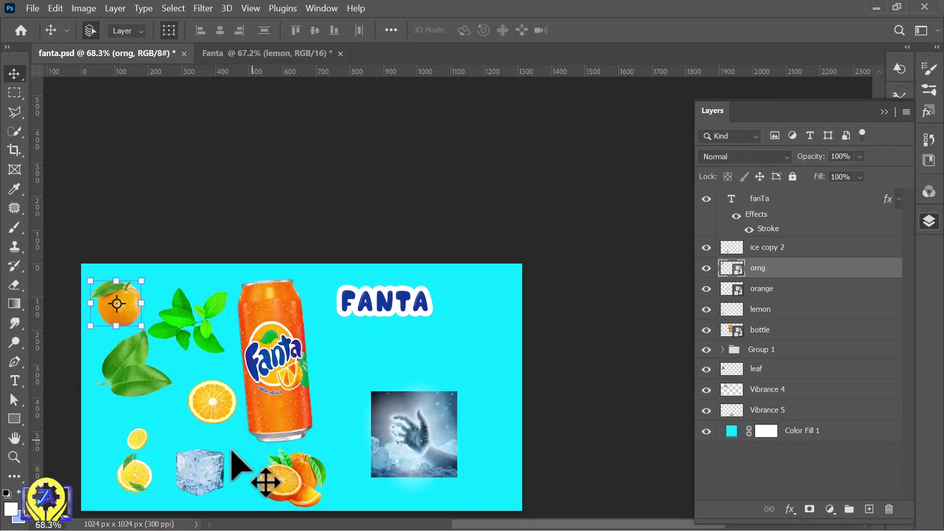
left_click(210, 470)
left_click_drag(212, 457, 285, 346)
left_click(493, 234)
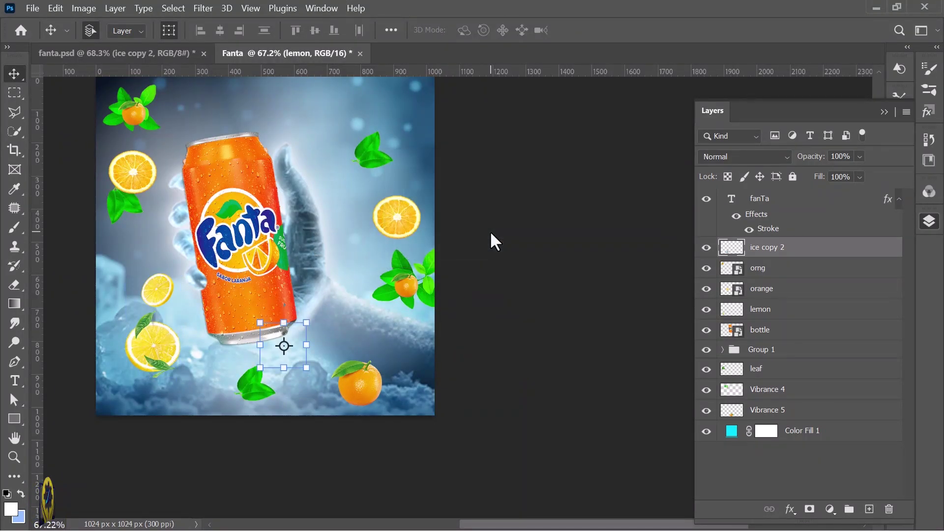
left_click_drag(297, 335, 417, 350)
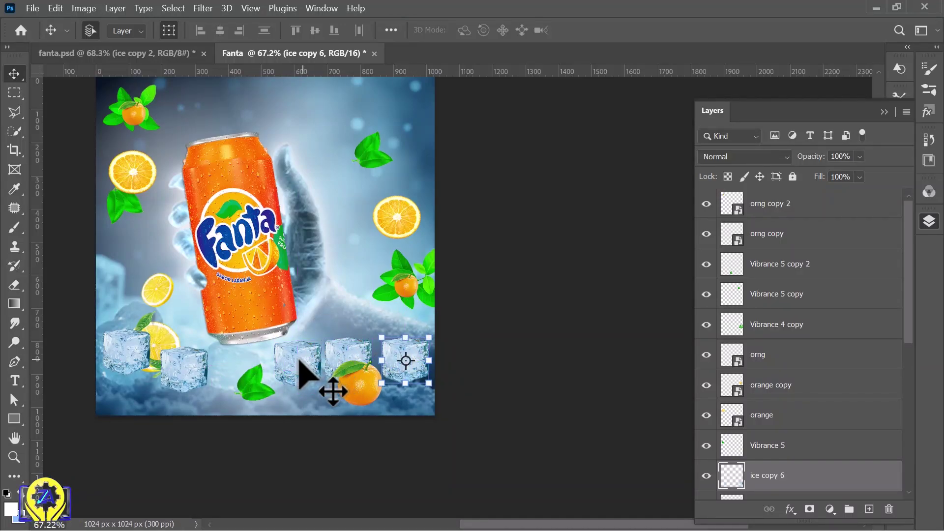
- Rearrange the ice cubes on the snow, placing one behind the bottom leaf pair, one lower left and one beside the whole orange
left_click_drag(299, 362, 257, 393)
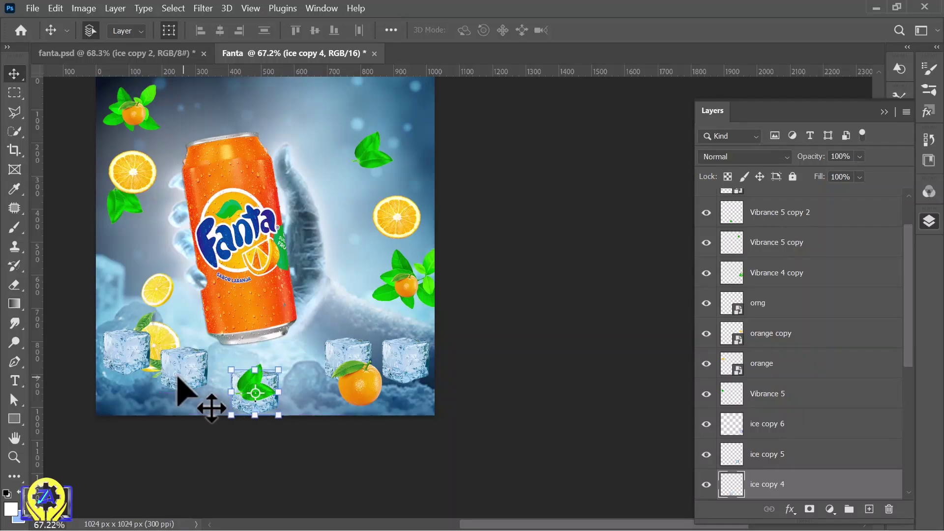
mouse_move(177, 378)
left_mouse_down()
mouse_move(176, 364)
mouse_move(170, 391)
left_mouse_up()
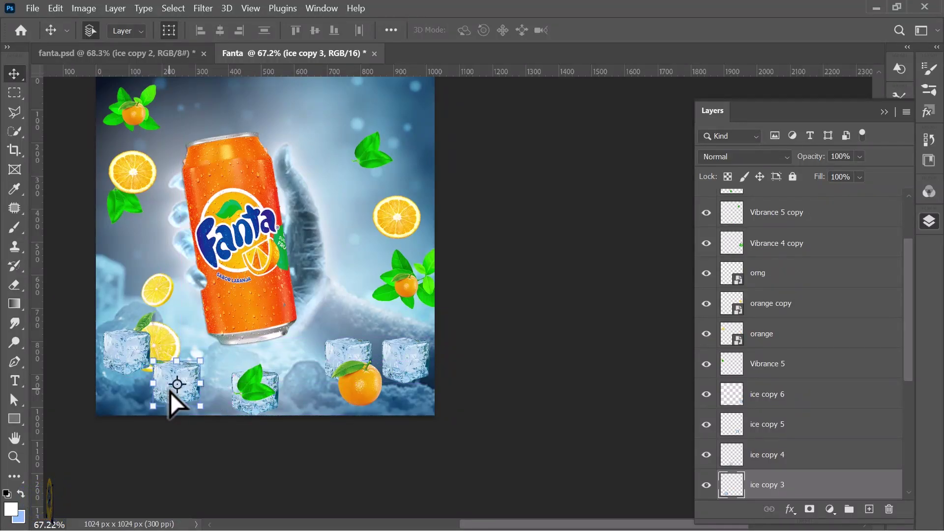
left_click_drag(345, 352, 309, 349)
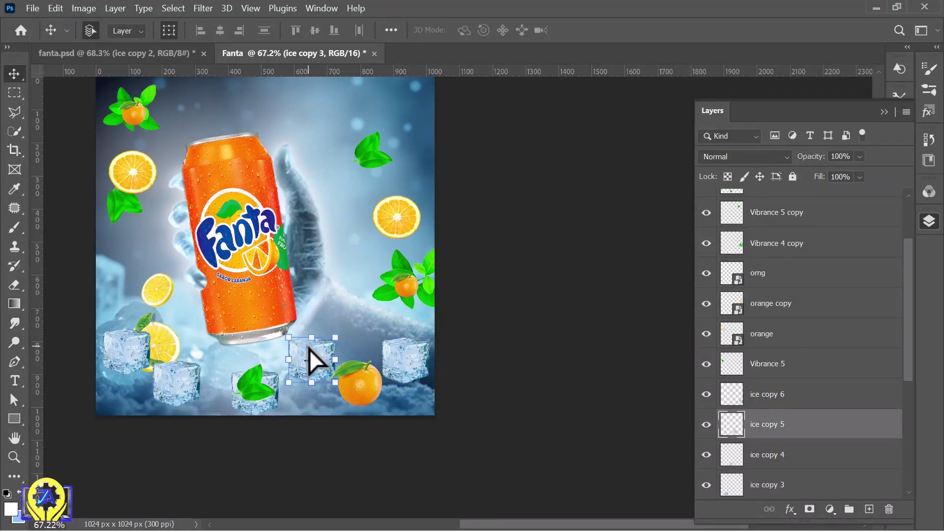
- Add duplicate ice cubes right of the hand, left of the can and beside the upper-right leaf pair, adjusting the lower-right cube
mouse_move(412, 347)
left_mouse_down()
mouse_move(367, 251)
mouse_move(419, 356)
left_mouse_up()
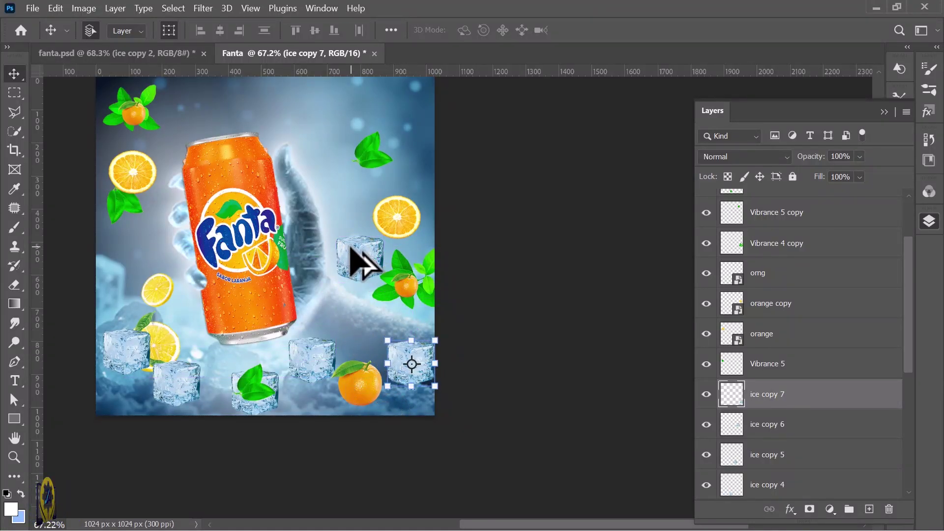
left_click_drag(335, 252, 141, 233)
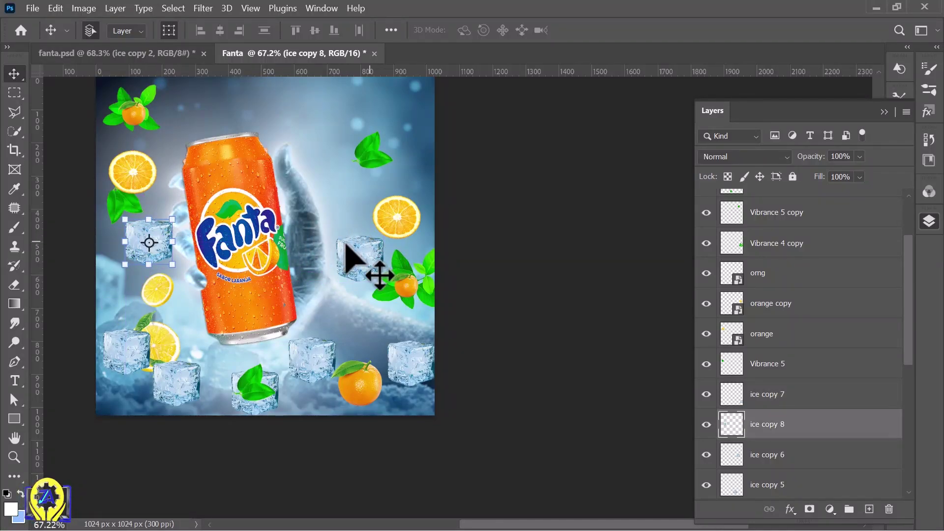
left_click_drag(154, 229, 150, 235)
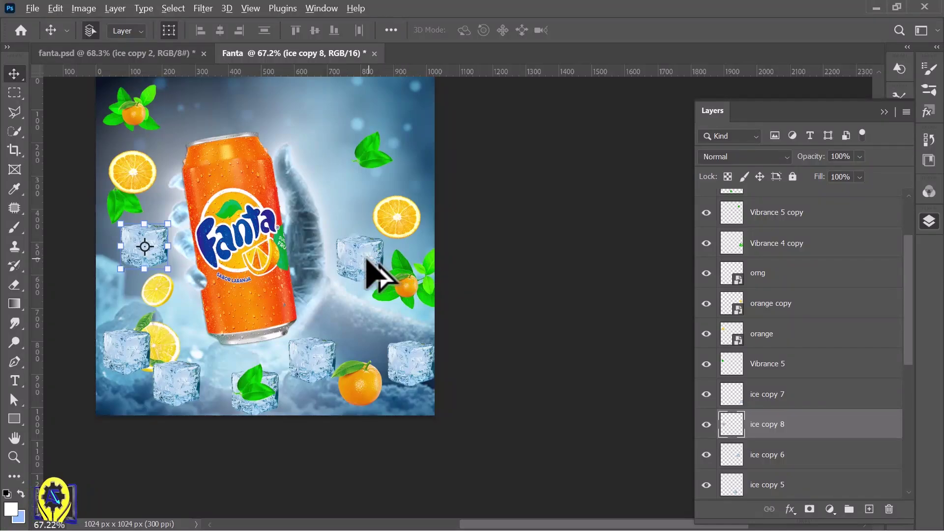
left_click_drag(358, 237, 347, 144)
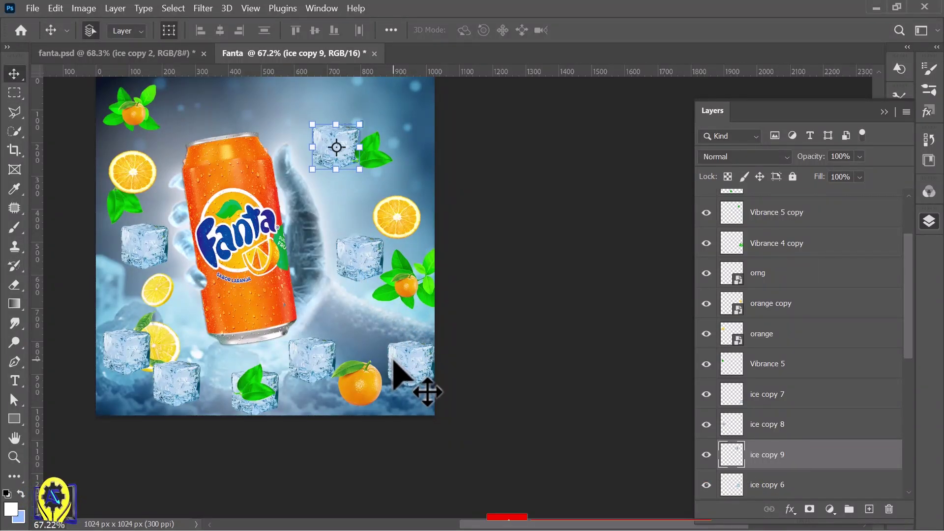
- Group all the decoration layers from Vibrance 4 up to orng copy 2
scroll(369, 284, "down", 1)
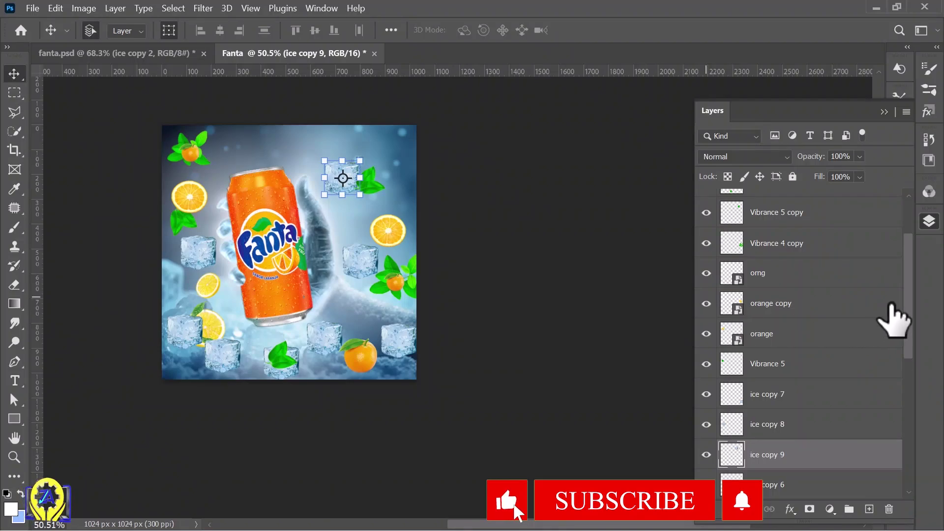
left_click_drag(910, 319, 932, 440)
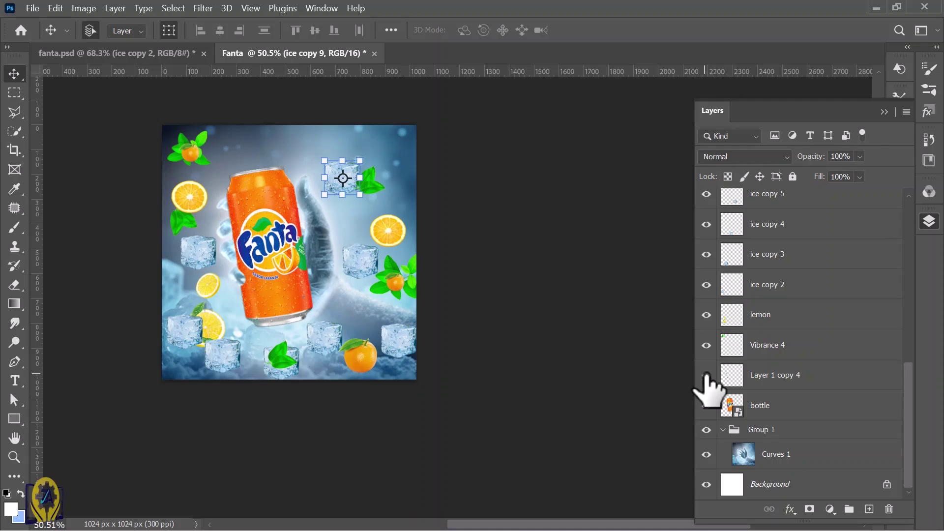
left_click(707, 345)
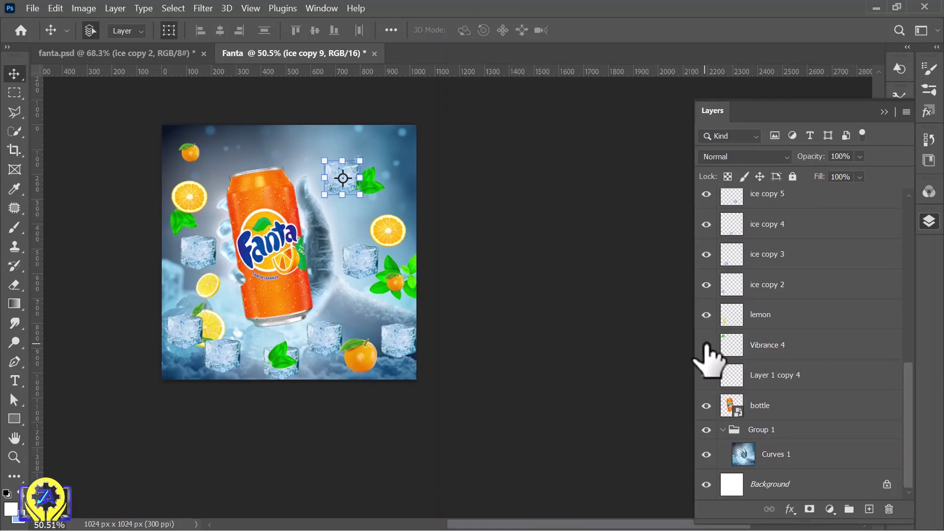
left_click(707, 345)
left_click(759, 345)
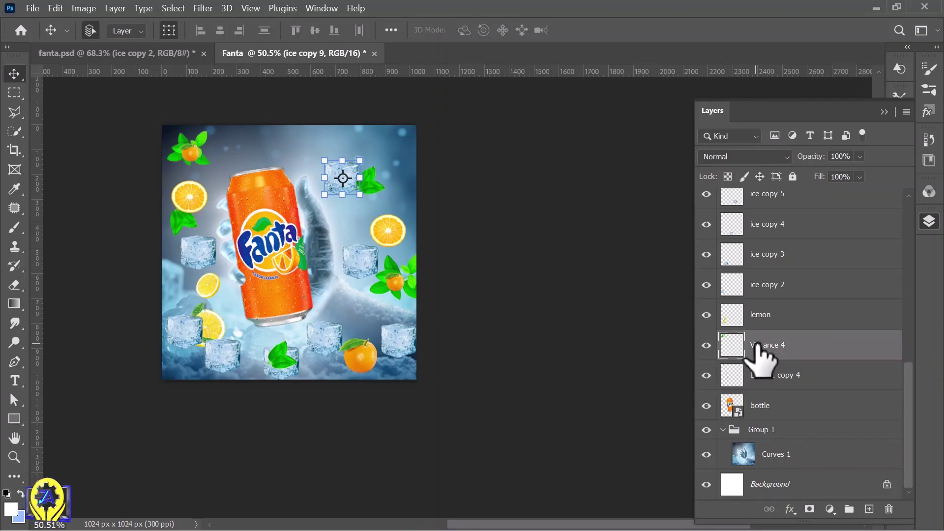
key("ctrl+alt+a")
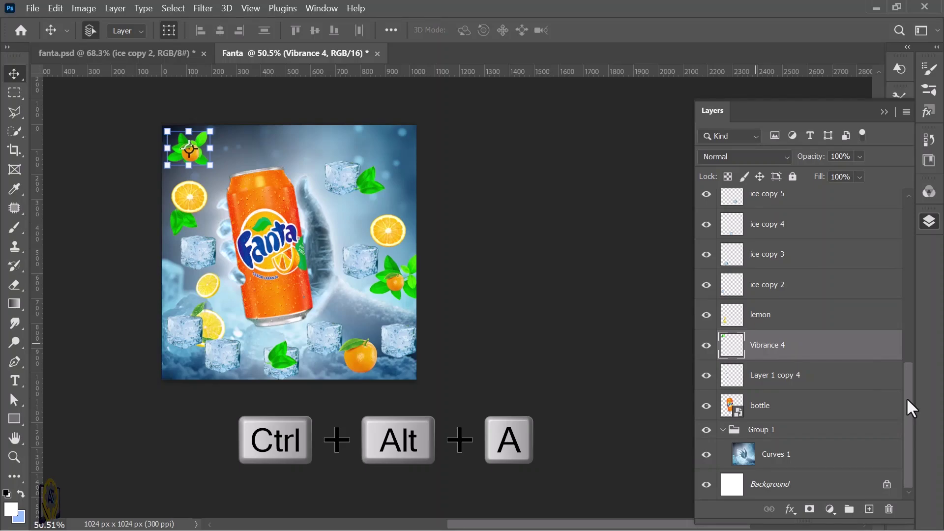
left_click_drag(912, 408, 914, 204)
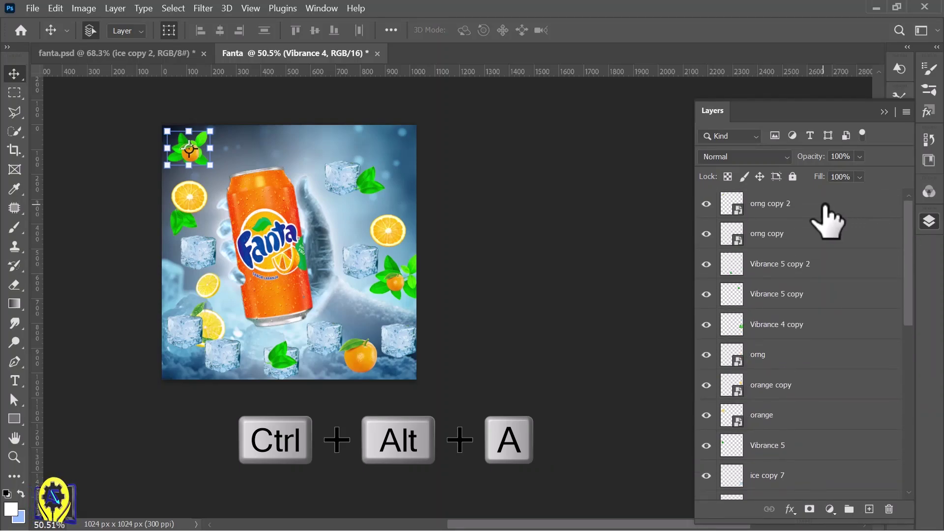
key("ctrl+alt+a")
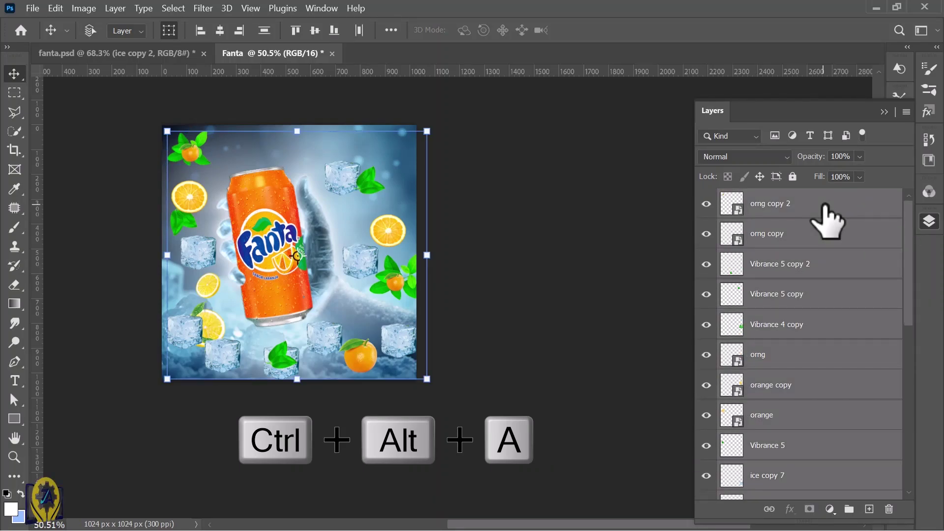
key("ctrl+j")
key("ctrl+g")
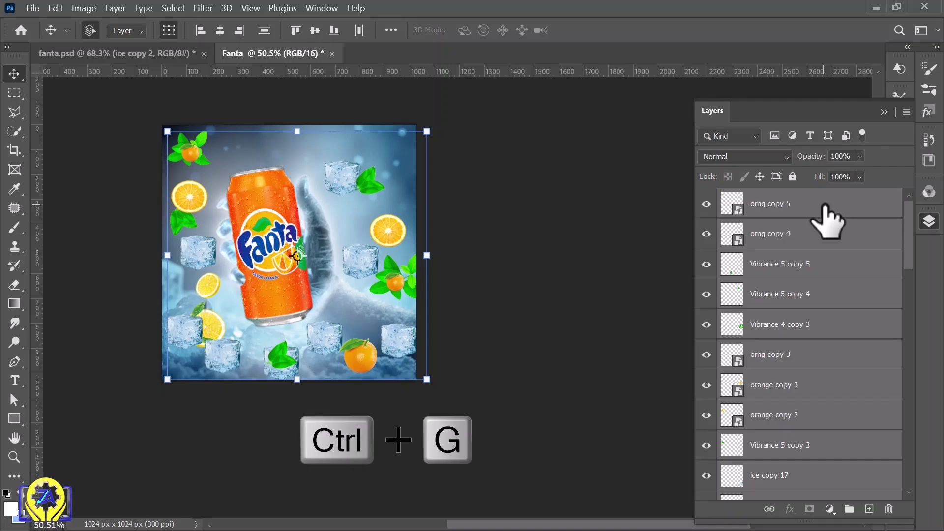
scroll(827, 207, "down", 5)
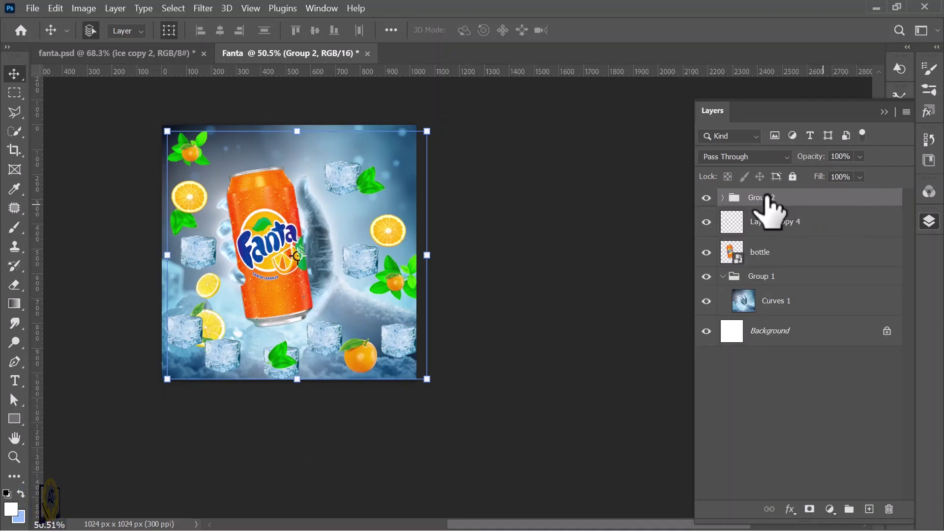
- Rename the decorations group "all elmt" and convert it to a smart object
double_click(768, 198)
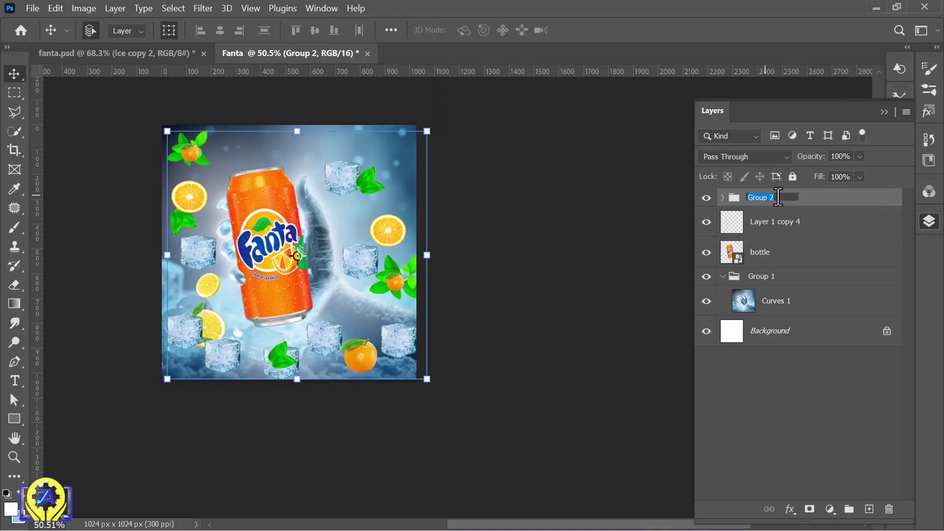
type("all e")
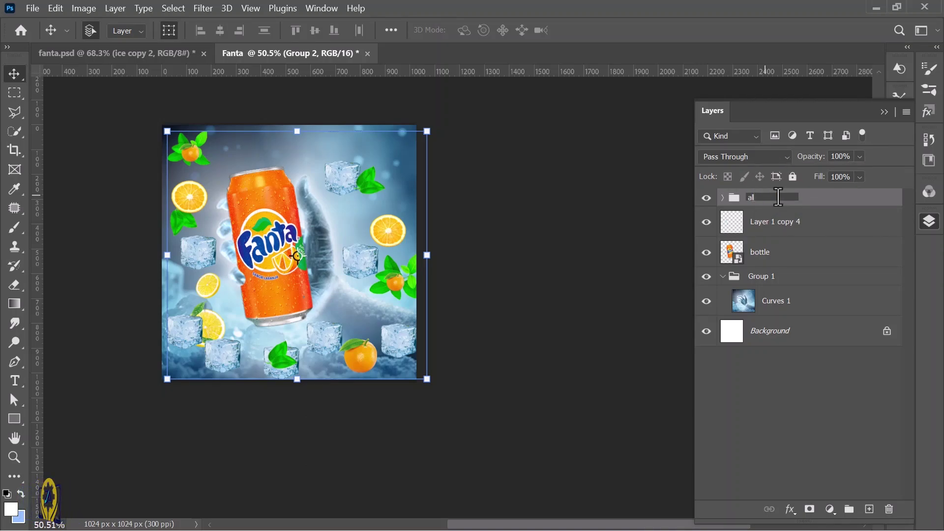
type("lmt")
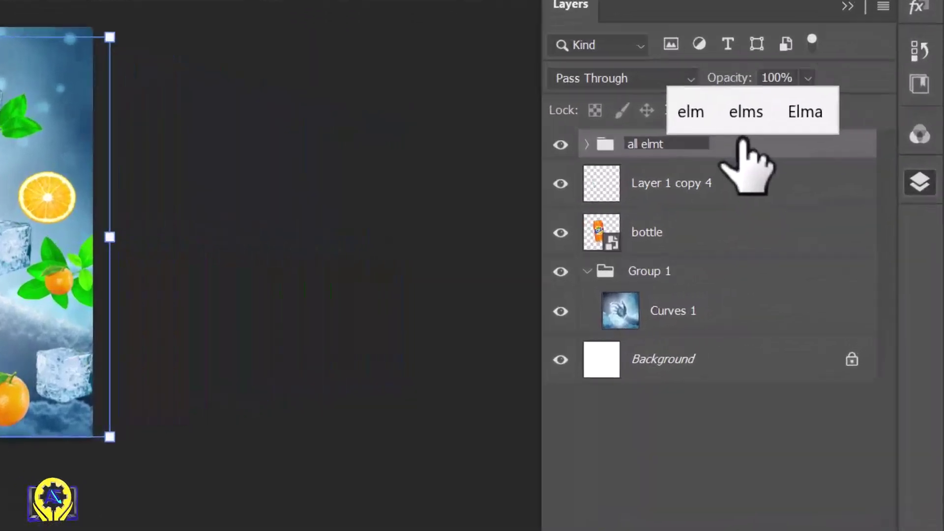
key("Return")
right_click(587, 97)
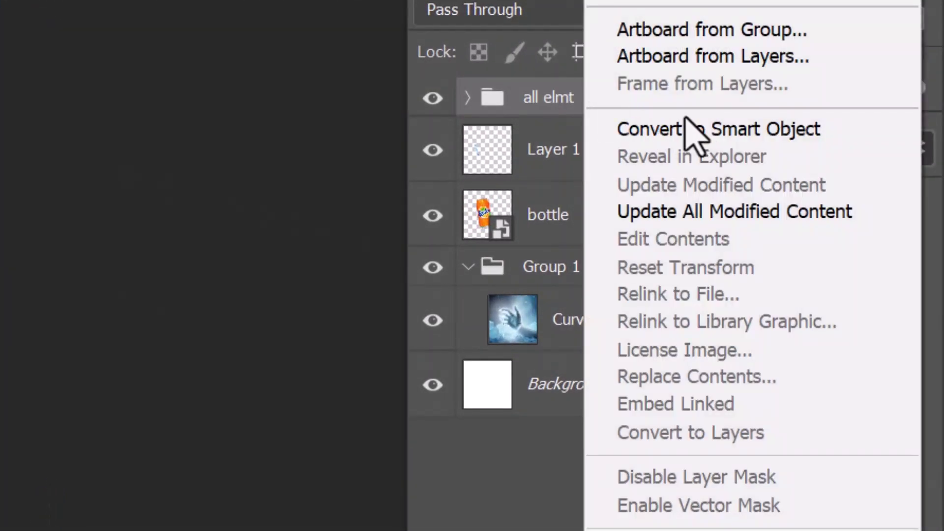
left_click(719, 134)
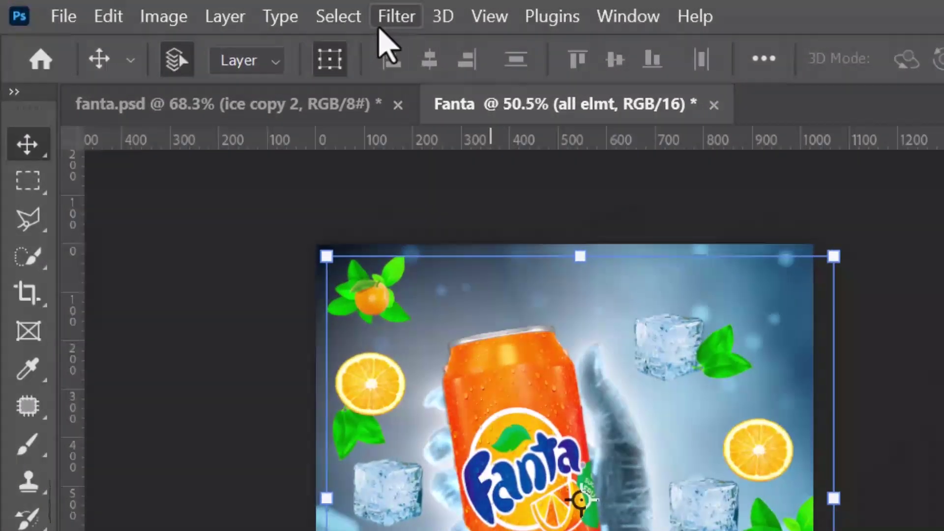
- Apply a Motion Blur filter to the all elmt smart object with an angle of -4° and a distance of 10 pixels
left_click(398, 21)
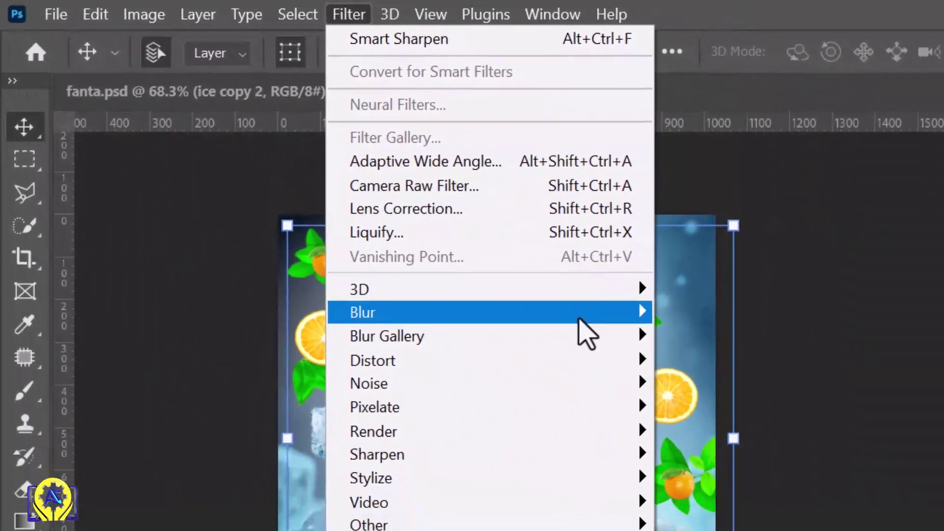
mouse_move(706, 366)
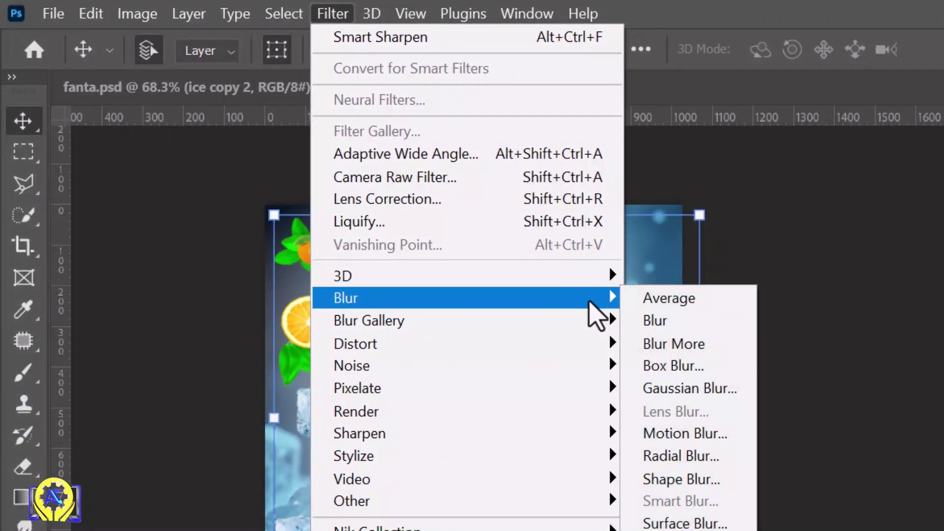
left_click(675, 439)
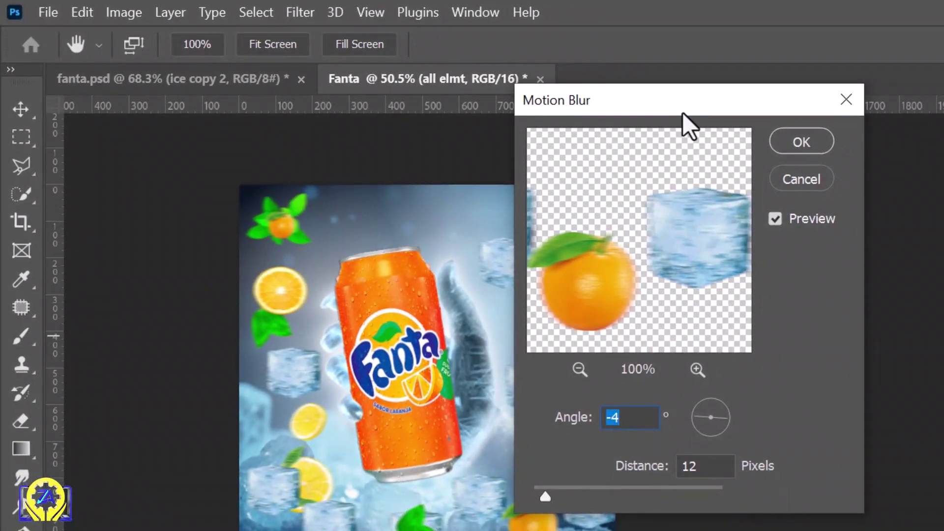
left_click_drag(751, 125, 908, 206)
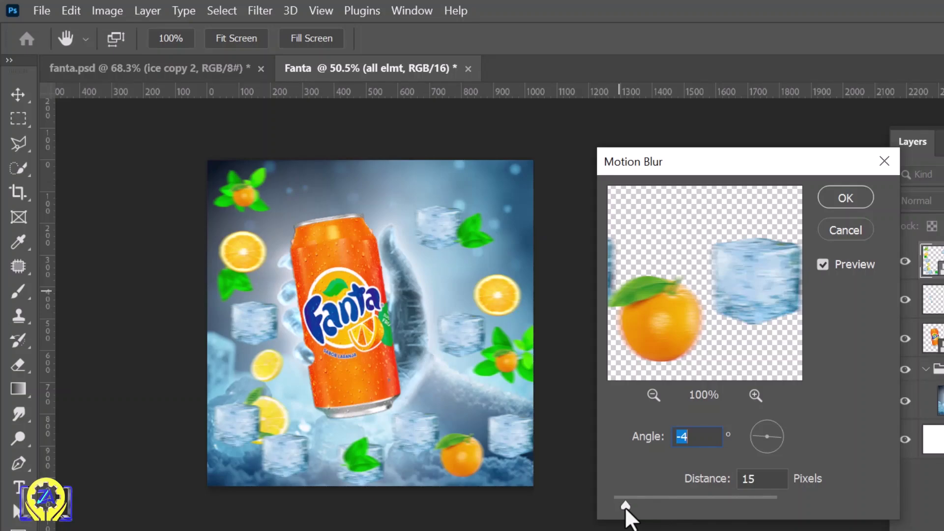
left_click_drag(626, 508, 622, 506)
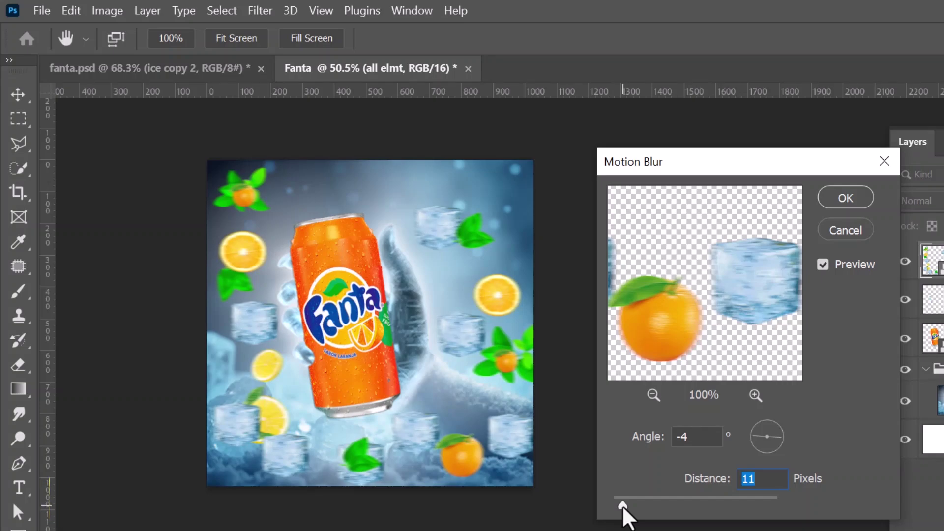
mouse_move(622, 506)
left_mouse_down()
mouse_move(624, 520)
mouse_move(622, 510)
left_mouse_up()
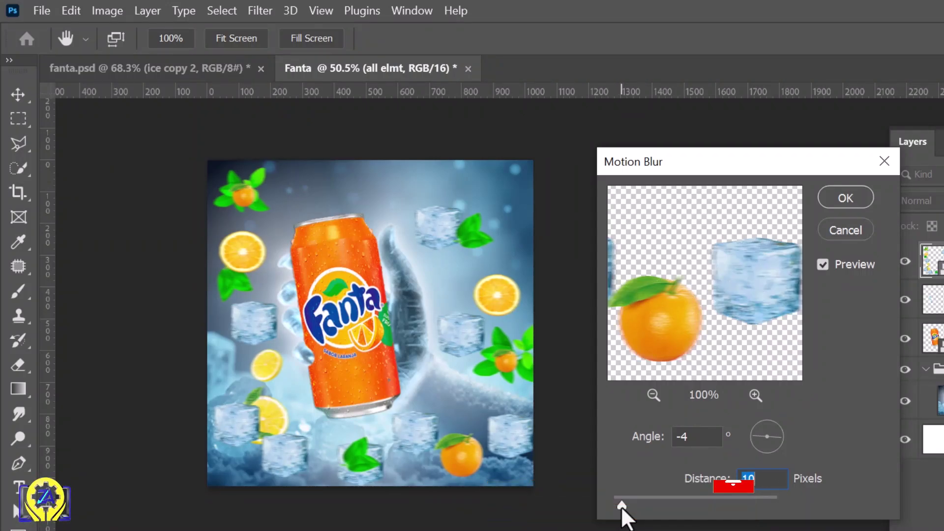
left_click(847, 200)
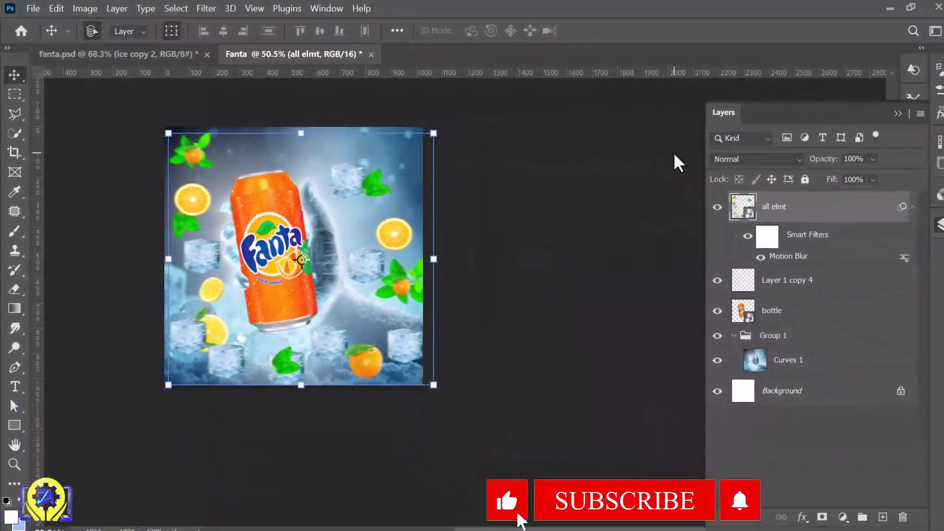
left_click(456, 252)
- Add the horizontal text "FANTA" near the poster's upper edge, above the can
scroll(379, 240, "up", 2)
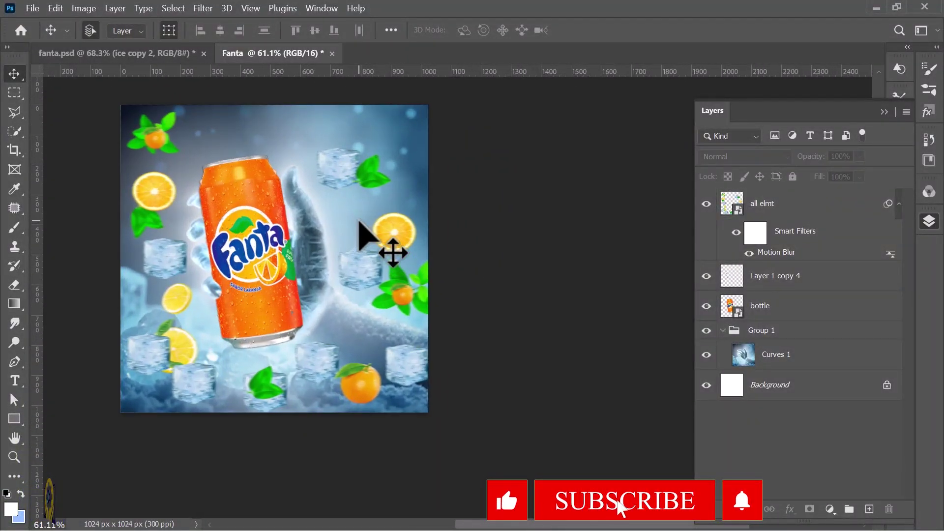
scroll(360, 223, "down", 3)
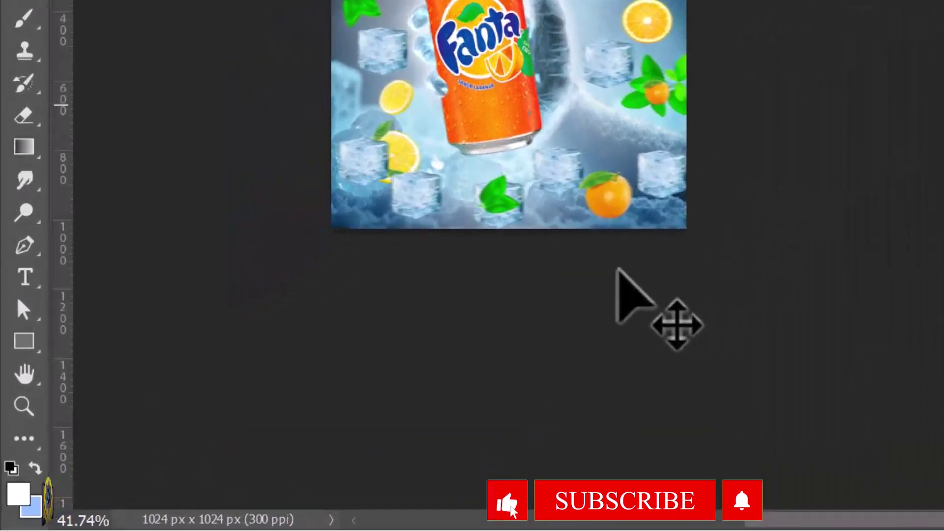
right_click(25, 280)
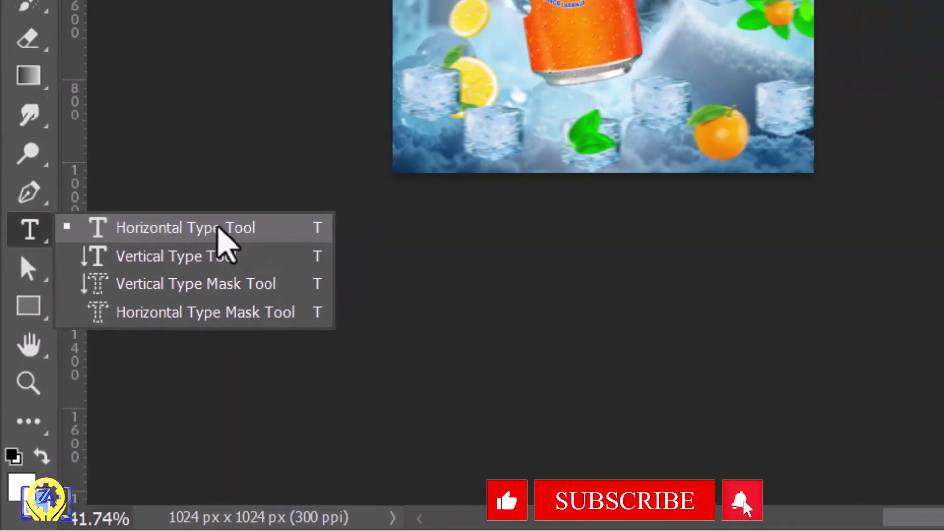
left_click(219, 228)
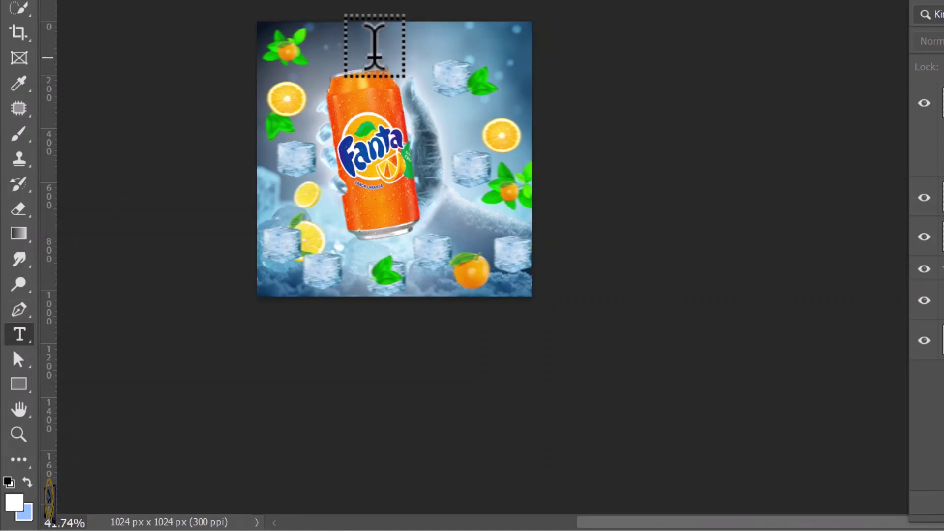
left_click(374, 49)
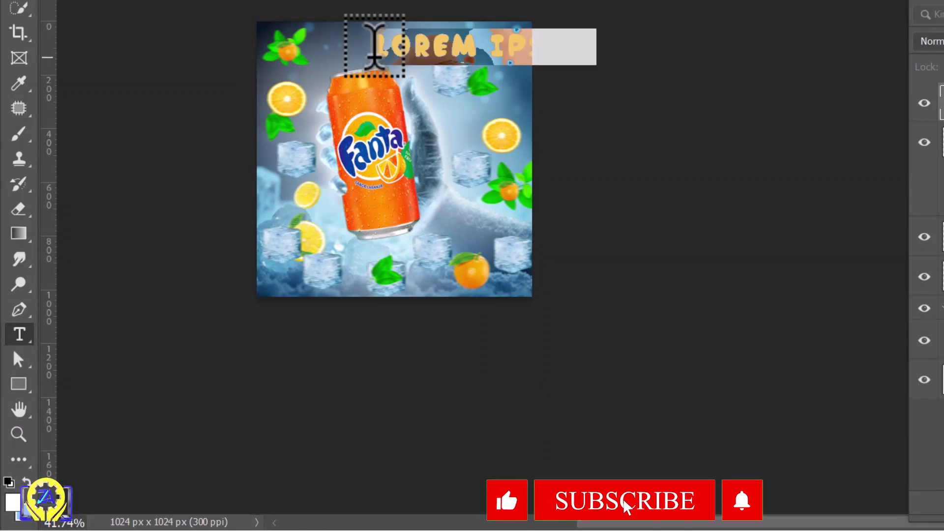
type("FANTA")
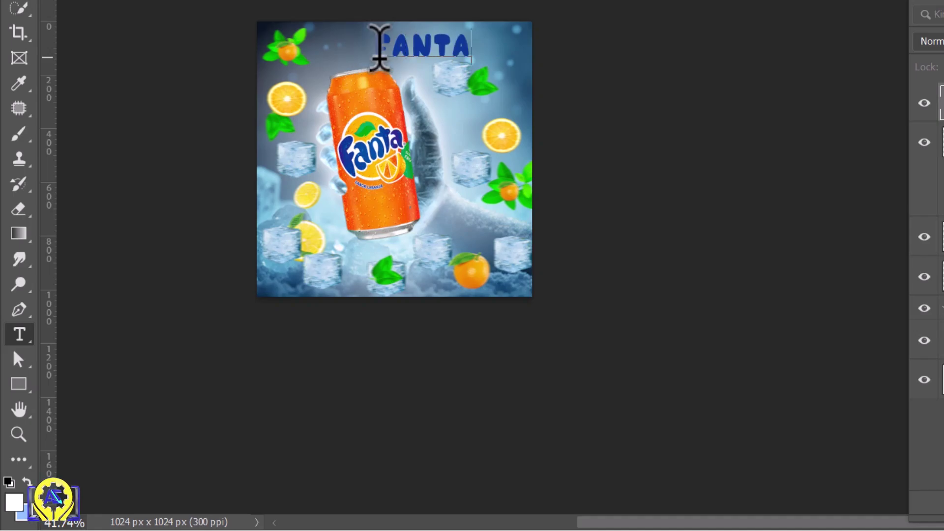
- Recolour the FANTA text by sampling the can logo's blue and darkening it to #00257b
double_click(375, 41)
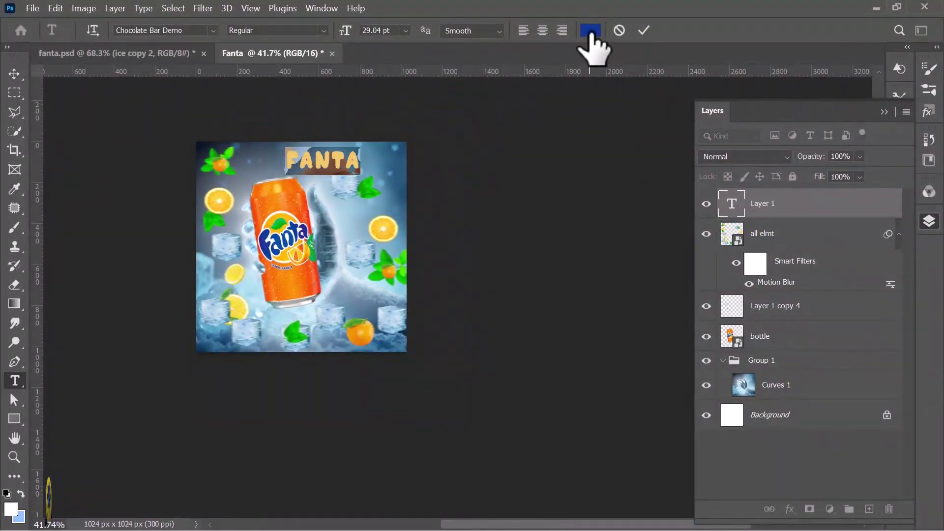
left_click(593, 29)
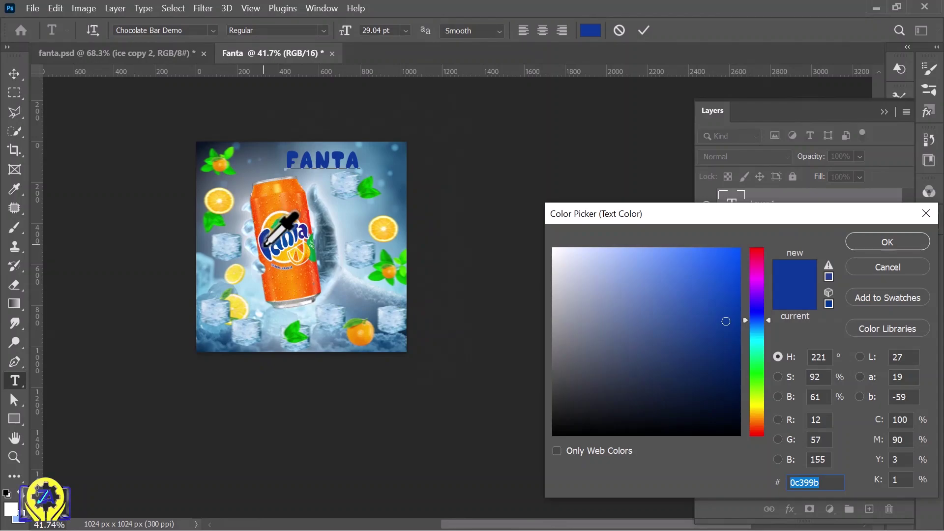
left_click(264, 245)
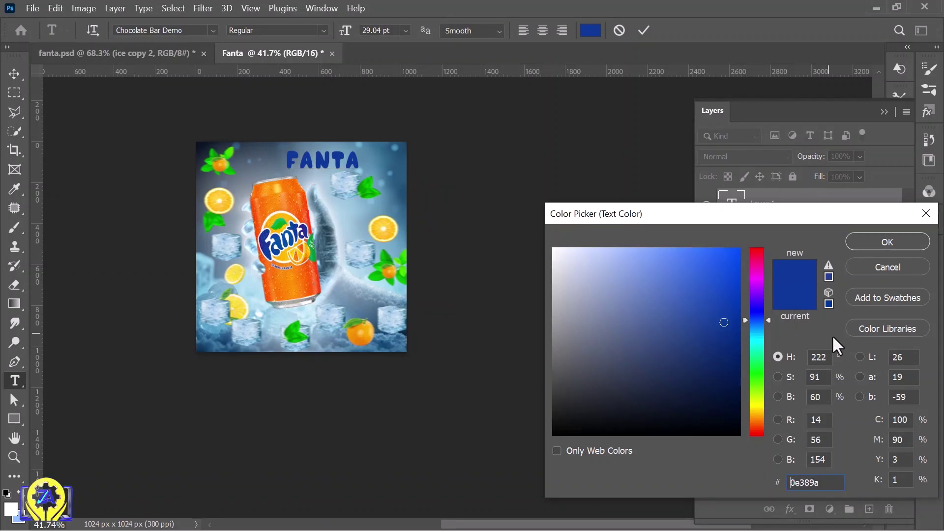
left_click_drag(726, 321, 741, 347)
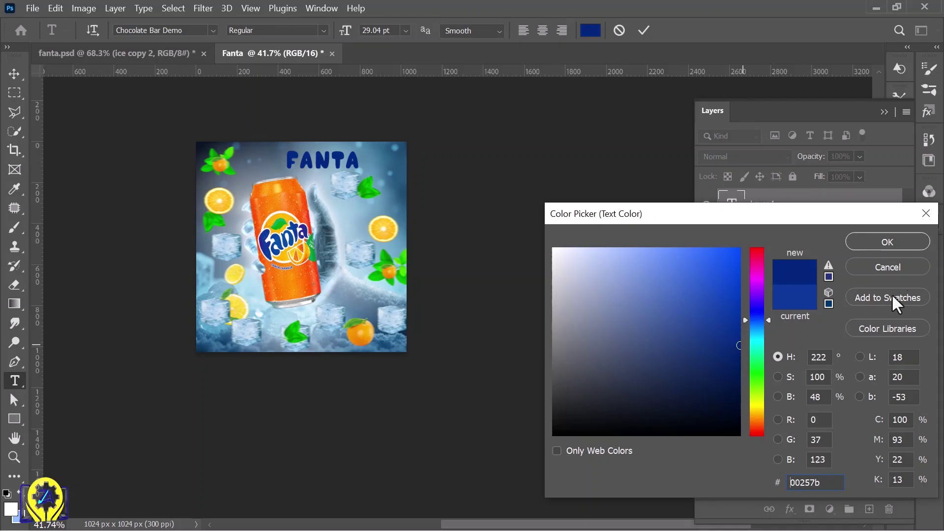
left_click(887, 242)
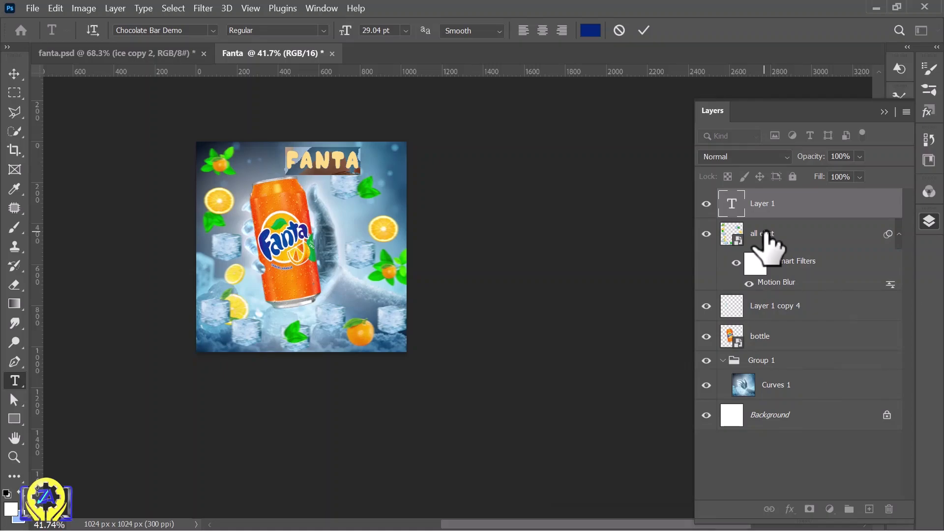
- Finish the text editing and move the FANTA title toward the poster's left edge above the can
left_click(13, 75)
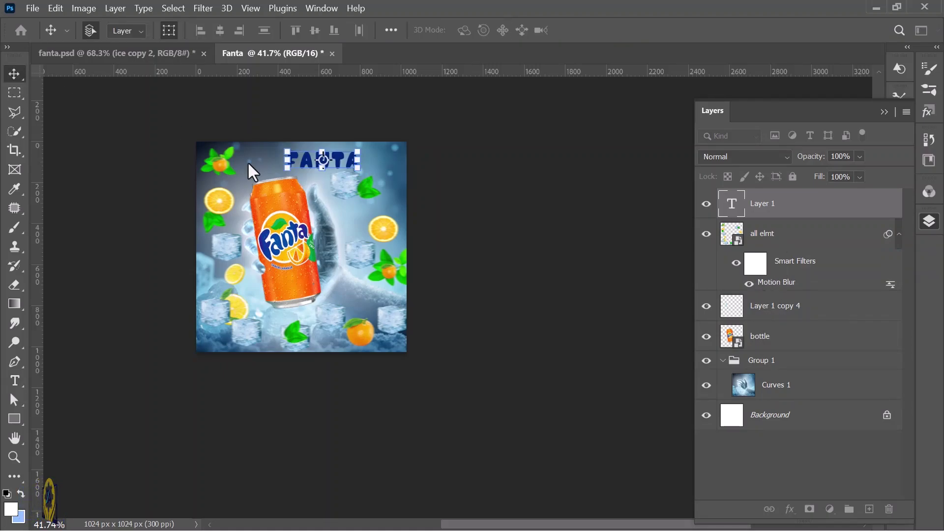
scroll(319, 170, "up", 3)
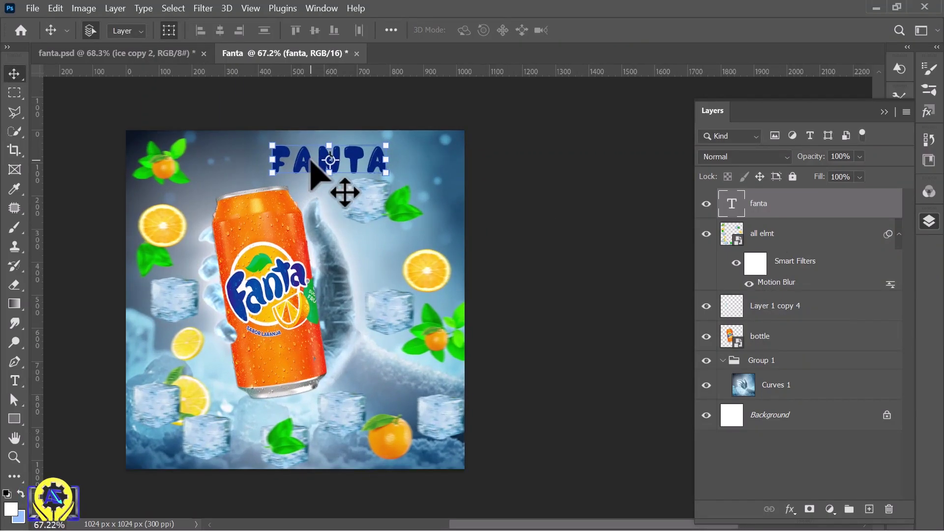
left_click_drag(304, 149, 255, 149)
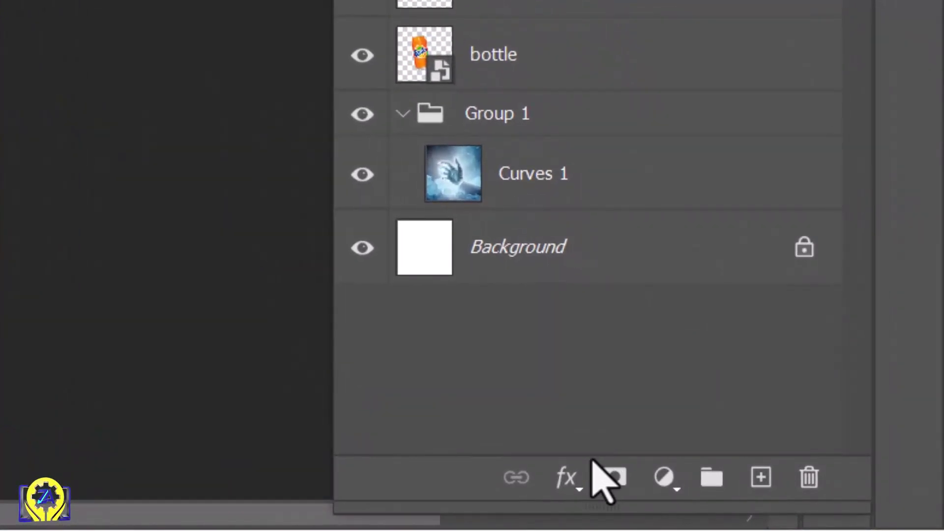
- Add a white outside stroke of 10 px to the FANTA title layer
left_click(790, 509)
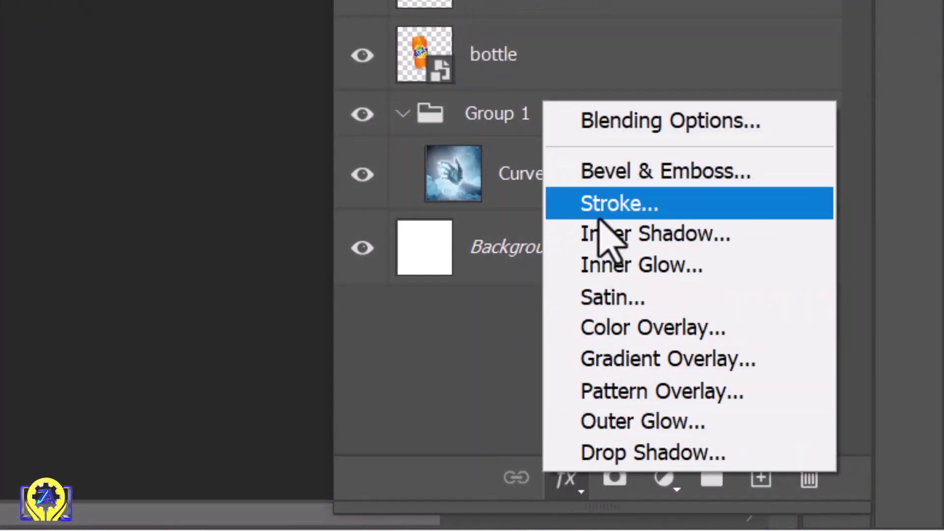
left_click(613, 206)
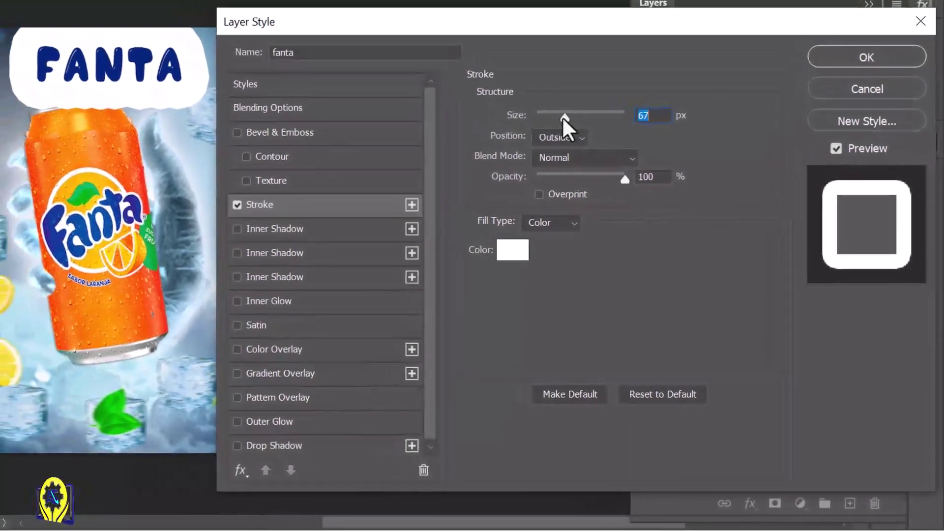
left_click_drag(507, 57, 495, 57)
left_click_drag(552, 117, 544, 117)
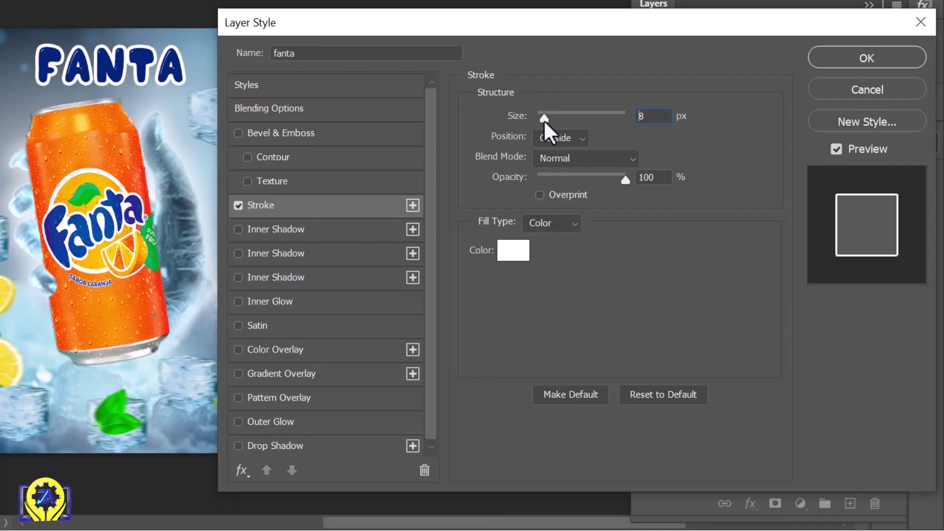
left_click_drag(544, 117, 547, 119)
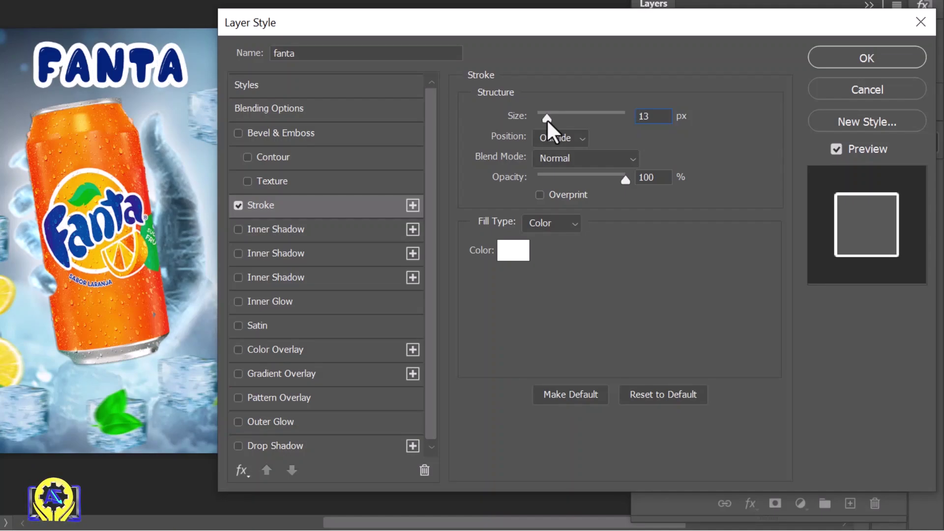
left_click_drag(547, 119, 545, 119)
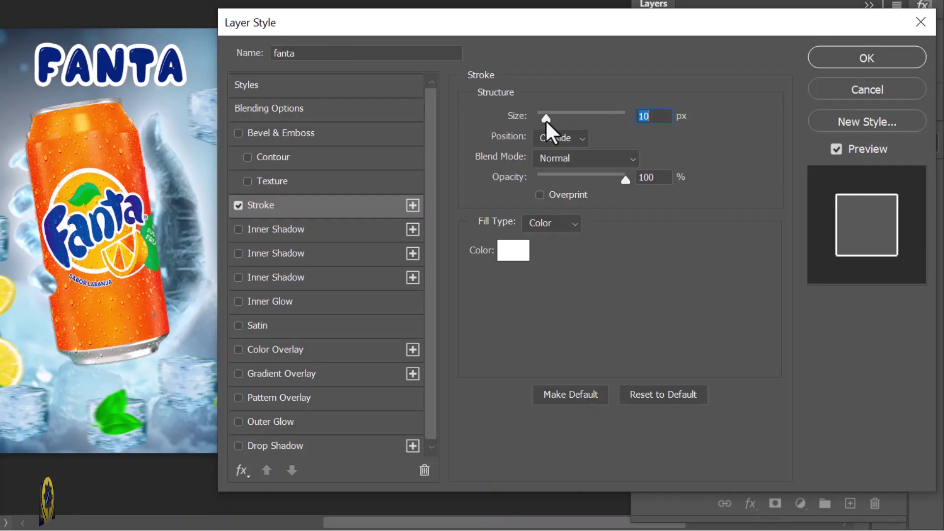
left_click(868, 59)
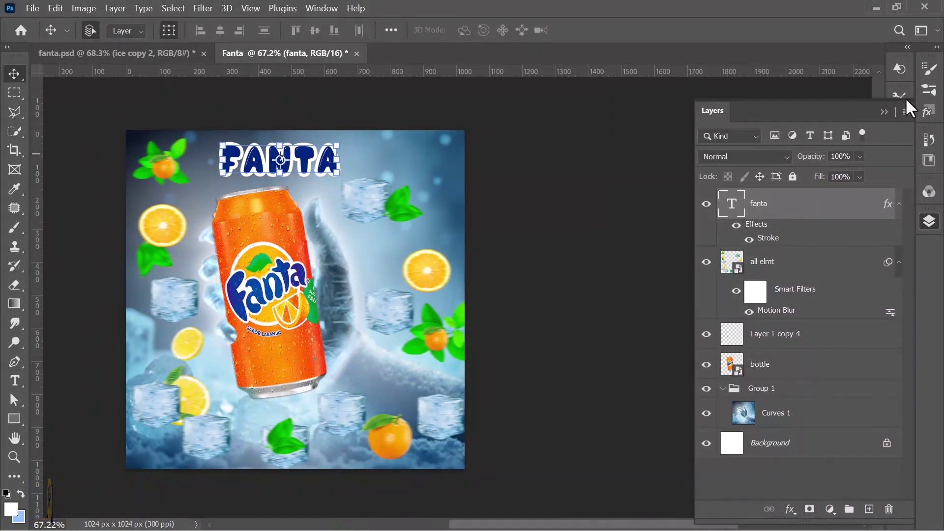
- Set the FANTA title's character tracking to -100
left_click(883, 112)
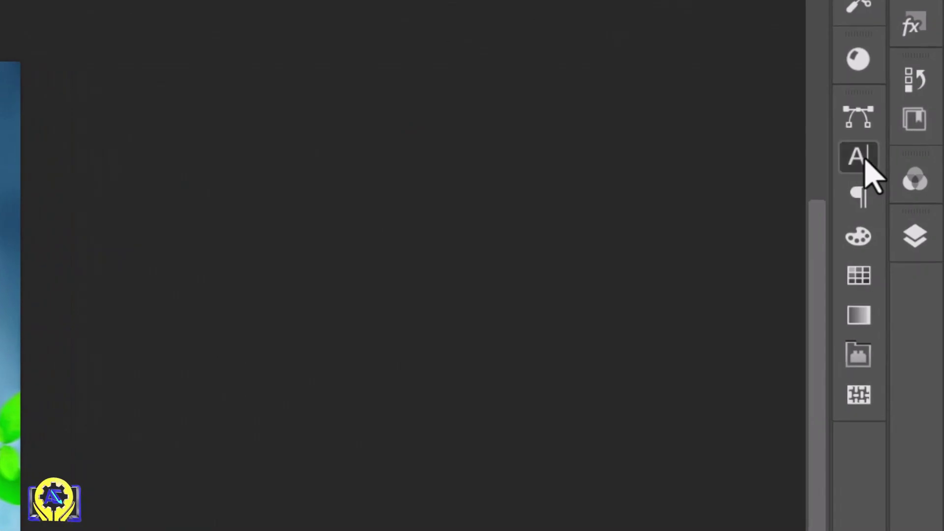
left_click(902, 182)
left_click_drag(708, 231, 719, 252)
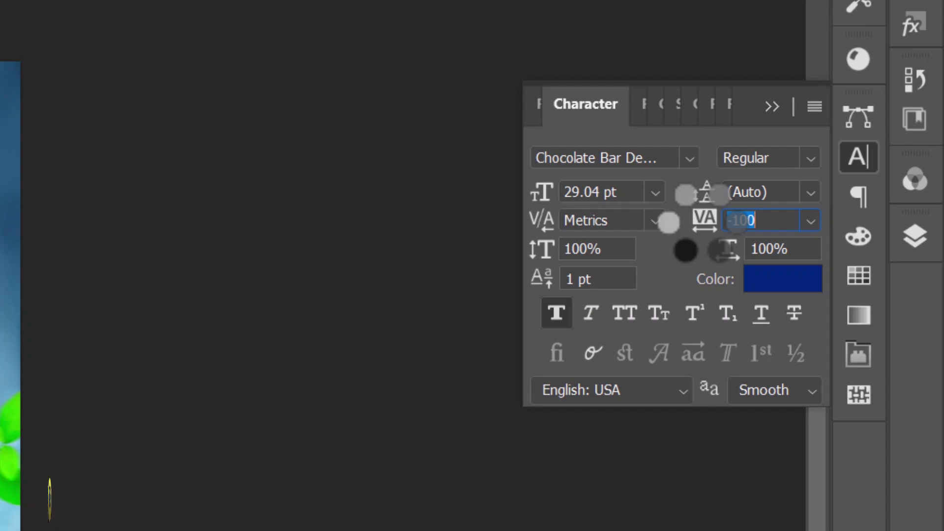
type("-80")
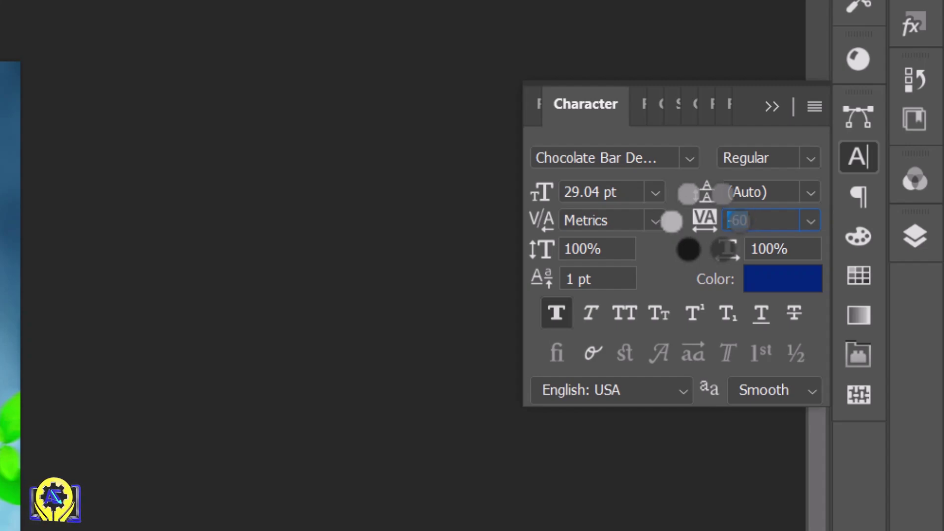
type("-80")
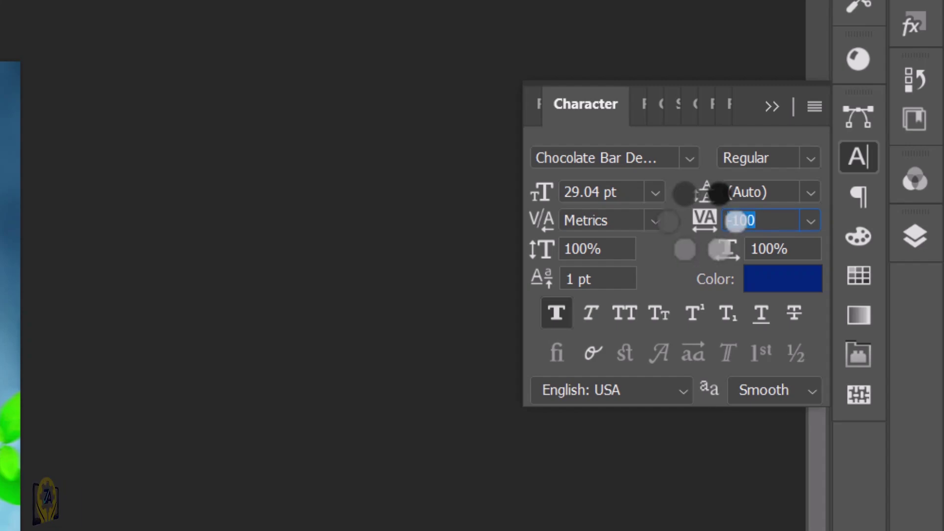
left_click(729, 221)
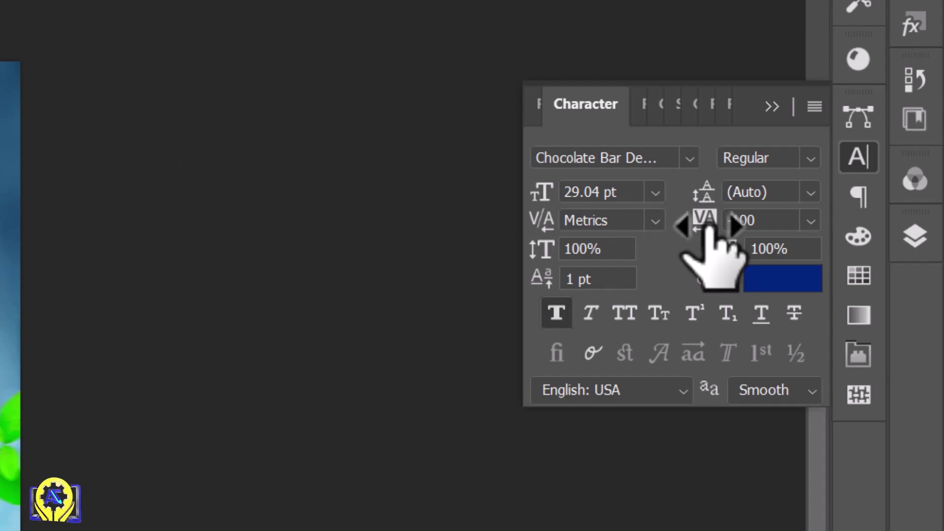
left_click_drag(709, 224, 722, 228)
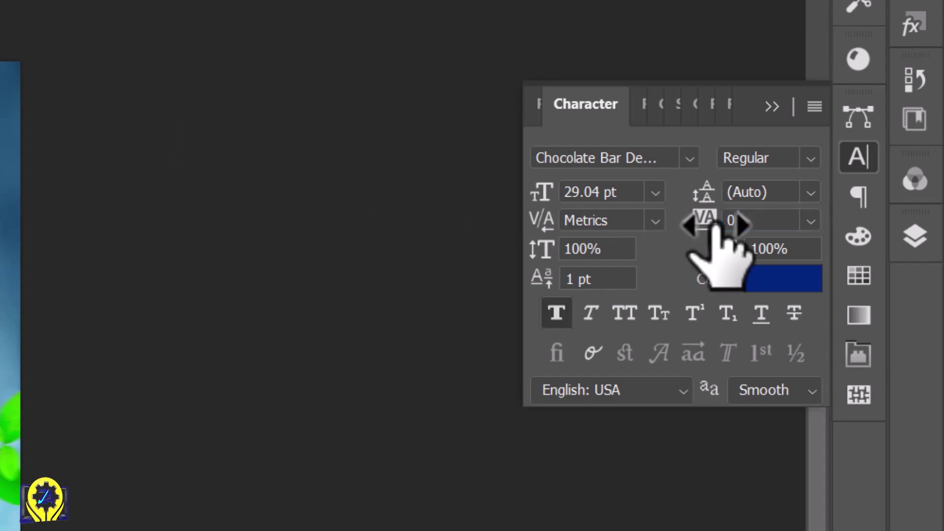
key("ctrl+z")
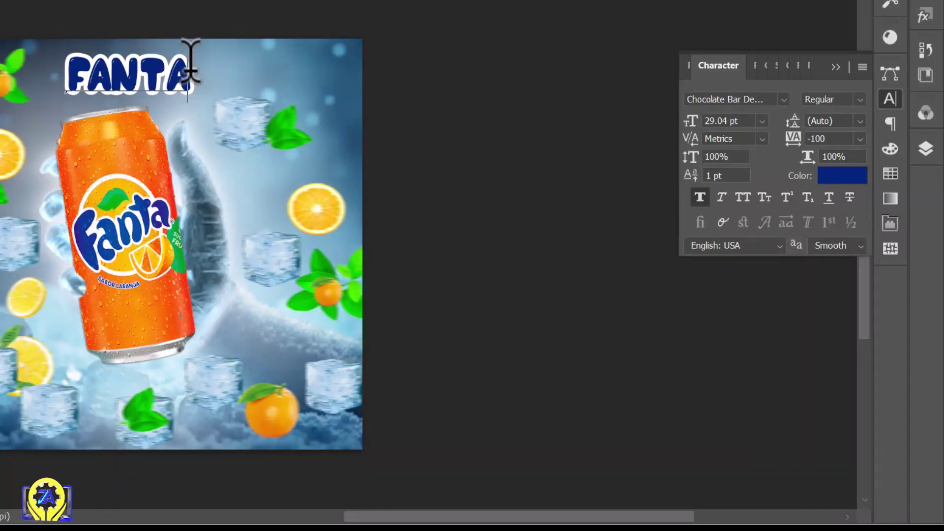
- Set the tracking of the title's letters TA to -80 and shift the title slightly toward the poster's centre
left_click_drag(193, 60, 147, 60)
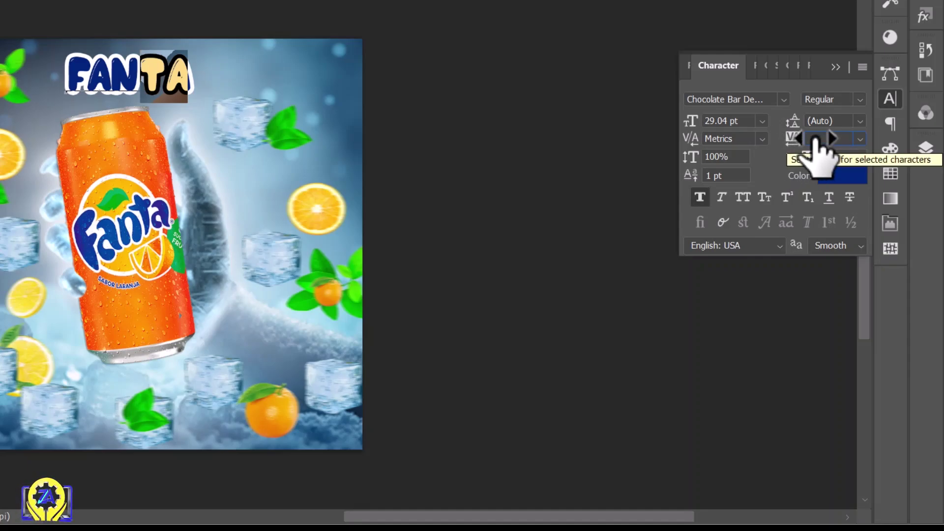
left_click(815, 139)
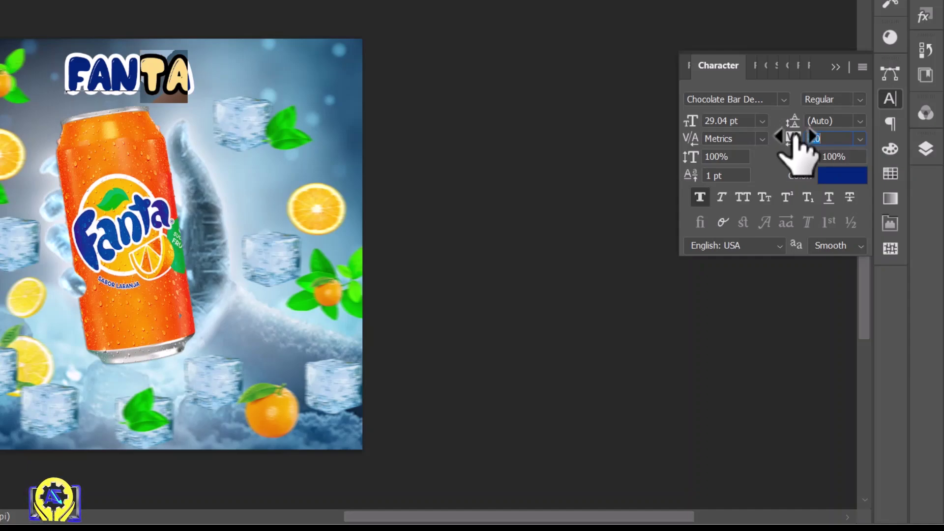
left_click_drag(794, 138, 793, 138)
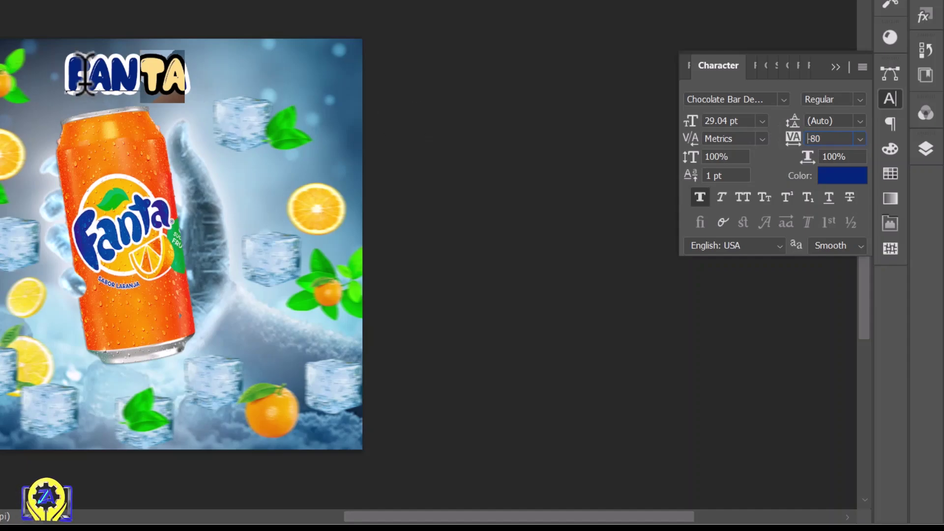
key("ctrl+Return")
key("v")
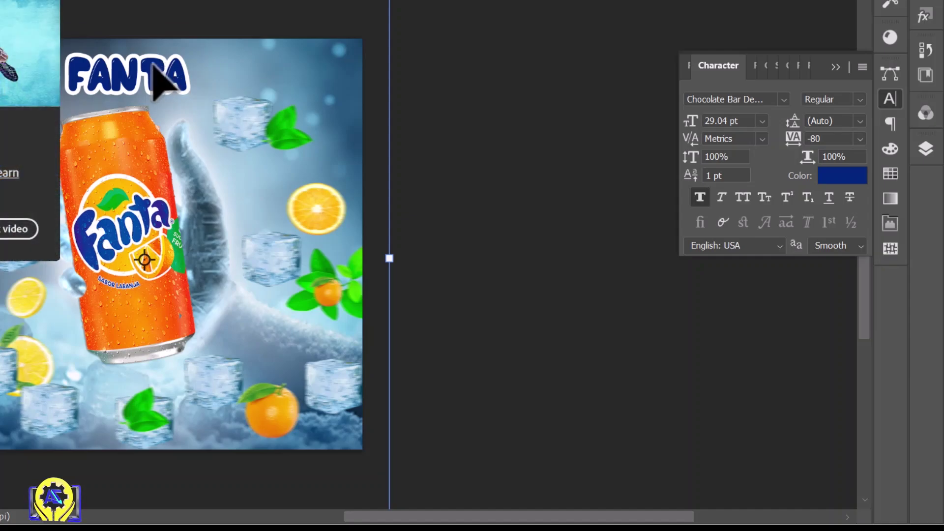
left_click_drag(133, 83, 132, 81)
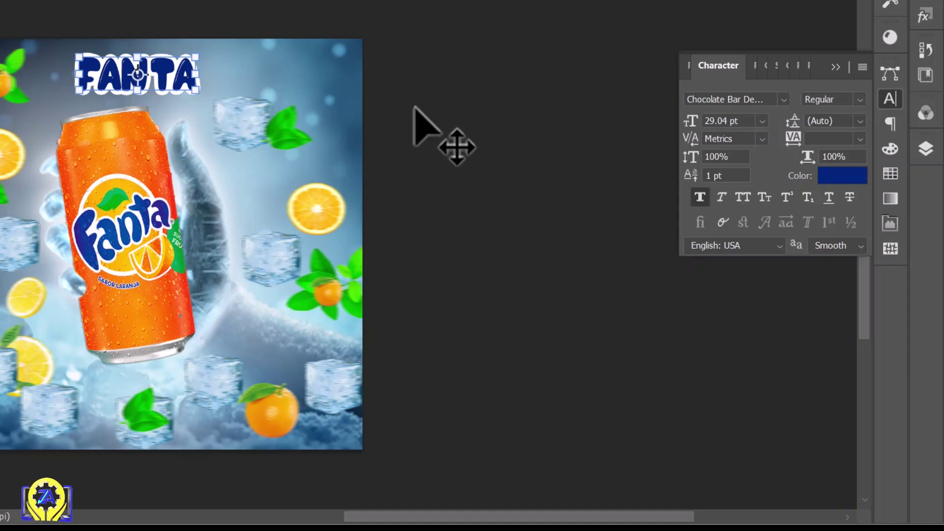
key("ctrl+t")
- Set the FANTA title's stroke size to 14 px and fine-tune the title's position above the can
left_click(928, 152)
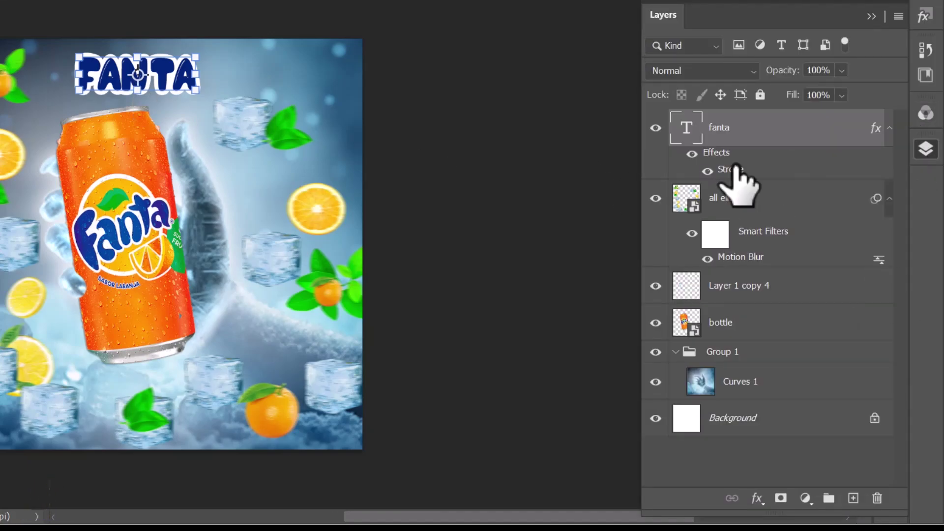
double_click(736, 168)
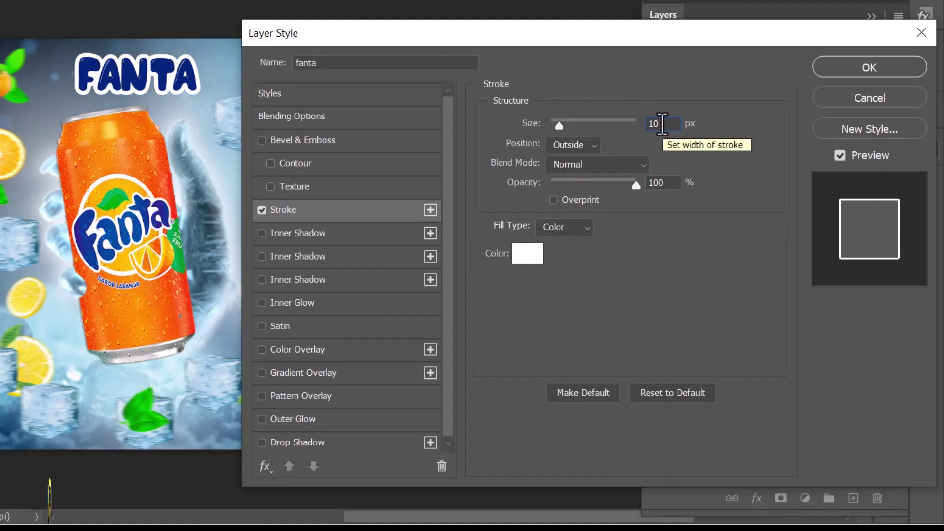
key("Up")
key("Up")
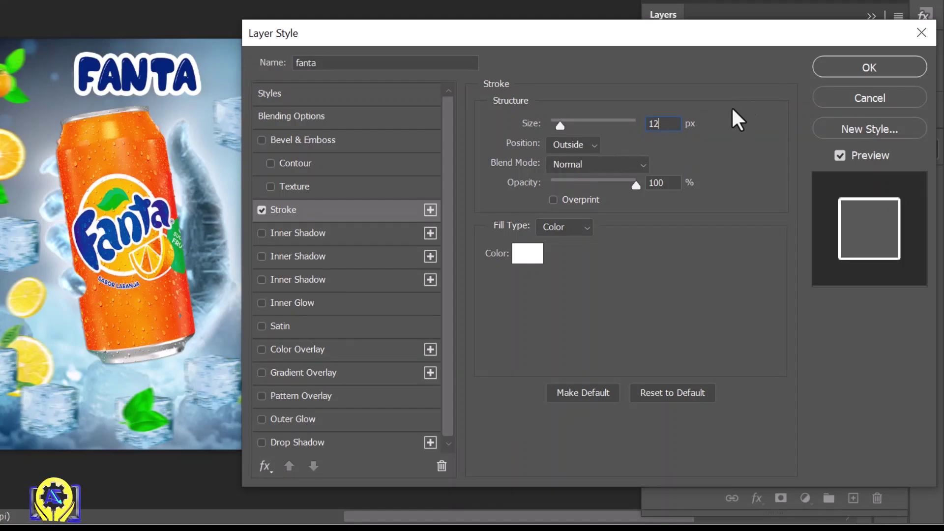
key("Up")
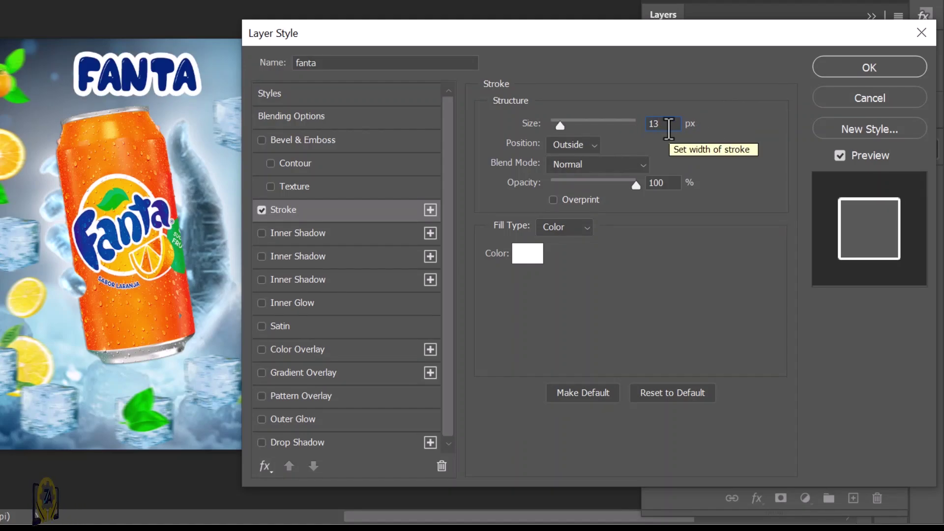
key("Up")
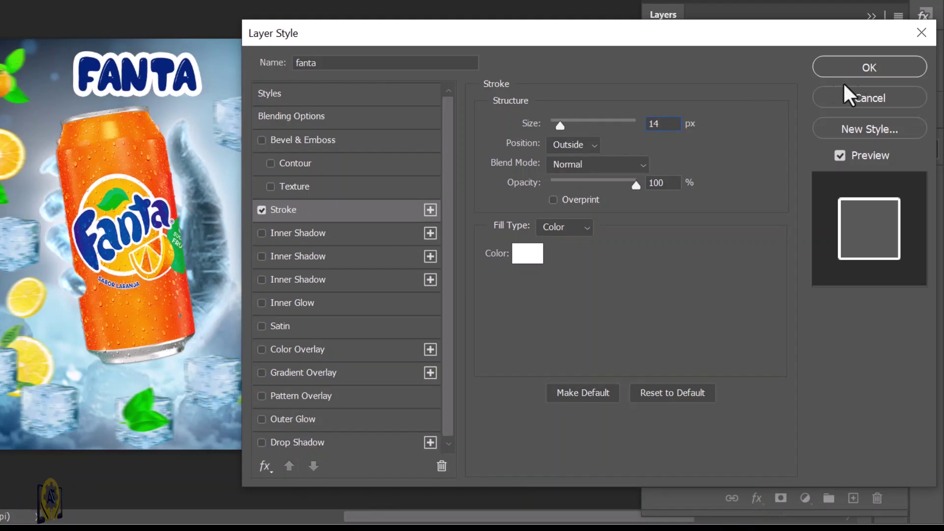
left_click(863, 69)
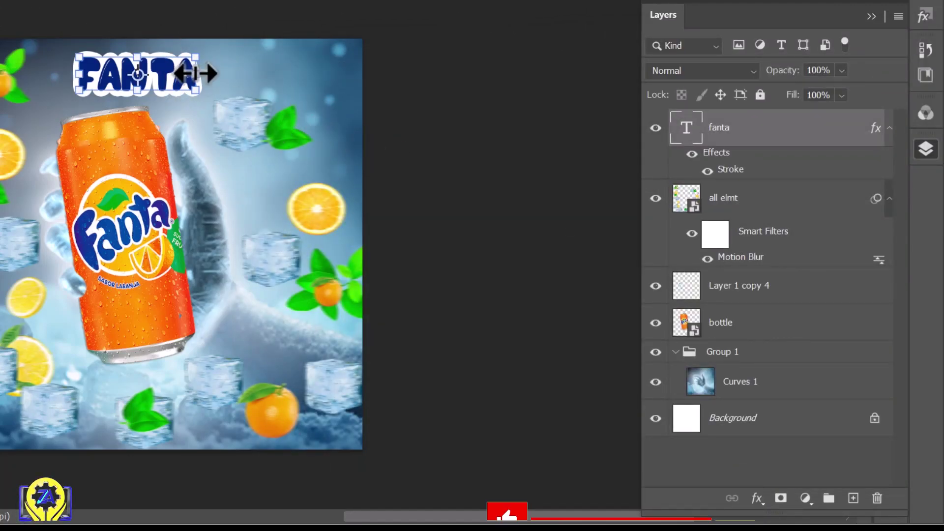
mouse_move(165, 80)
left_mouse_down()
mouse_move(162, 91)
mouse_move(153, 83)
mouse_move(165, 77)
left_mouse_up()
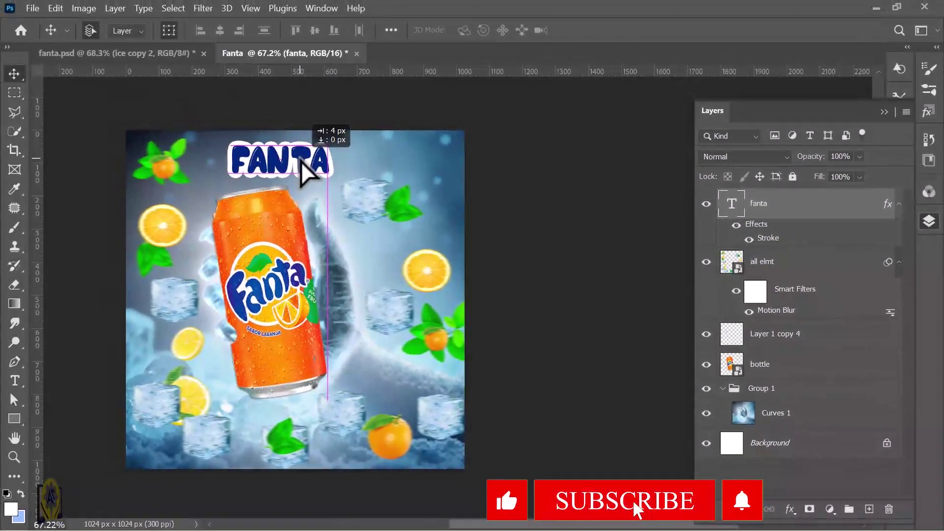
left_click_drag(301, 162, 301, 161)
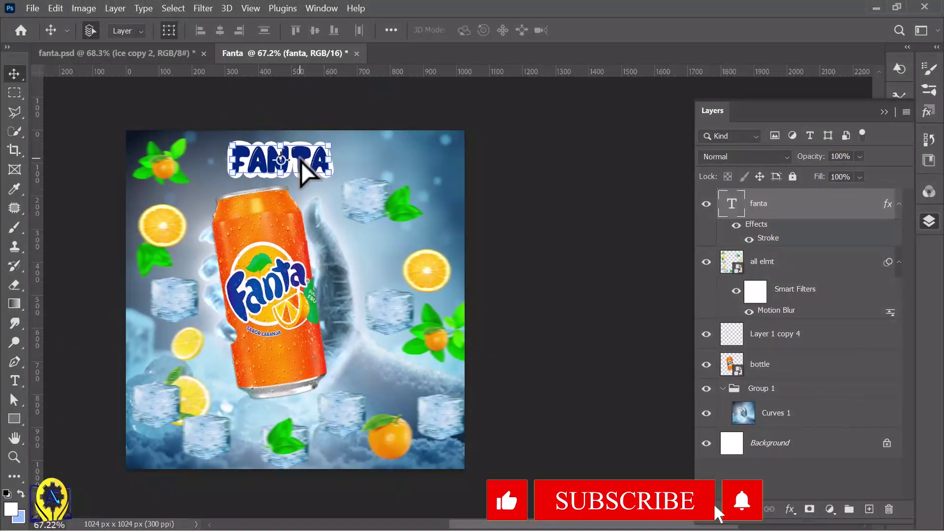
- Copy the sliced-orange cluster from fanta.psd into the Fanta poster and place it behind the FANTA title
left_click(131, 54)
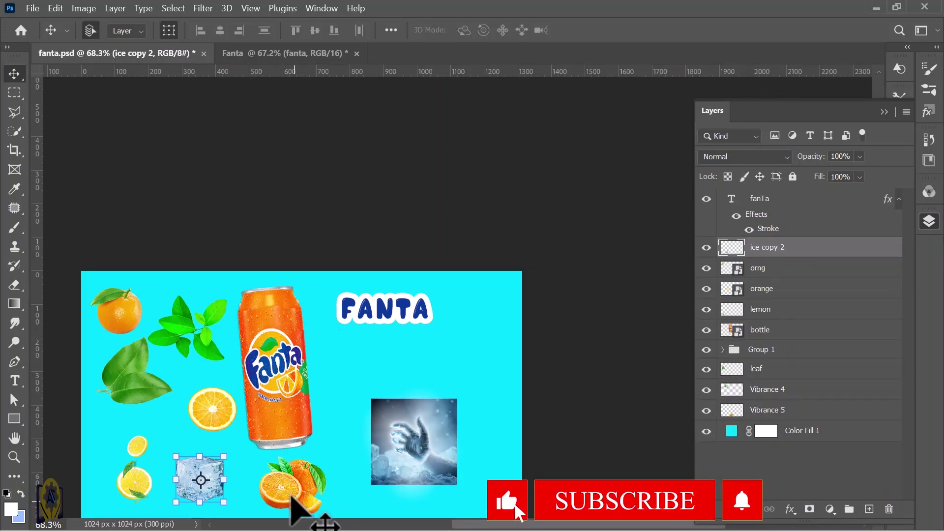
left_click(294, 496)
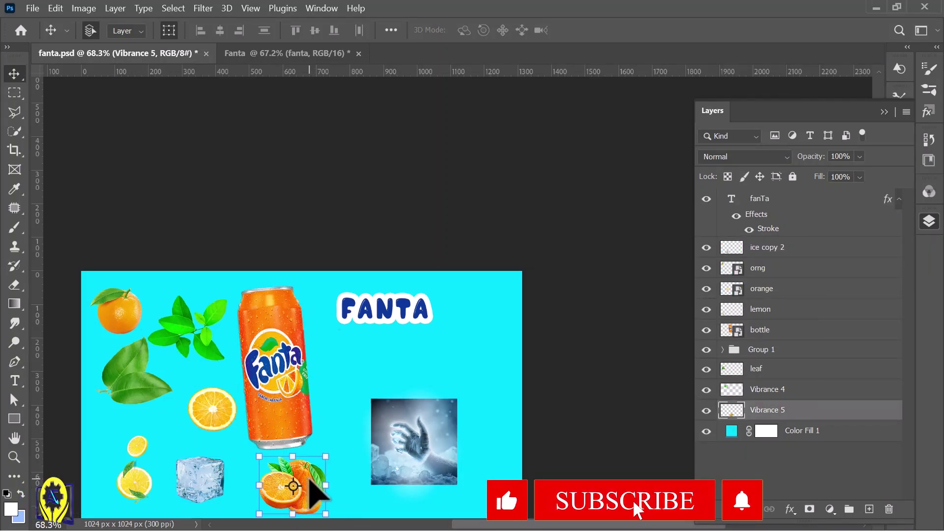
left_click_drag(310, 478, 331, 203)
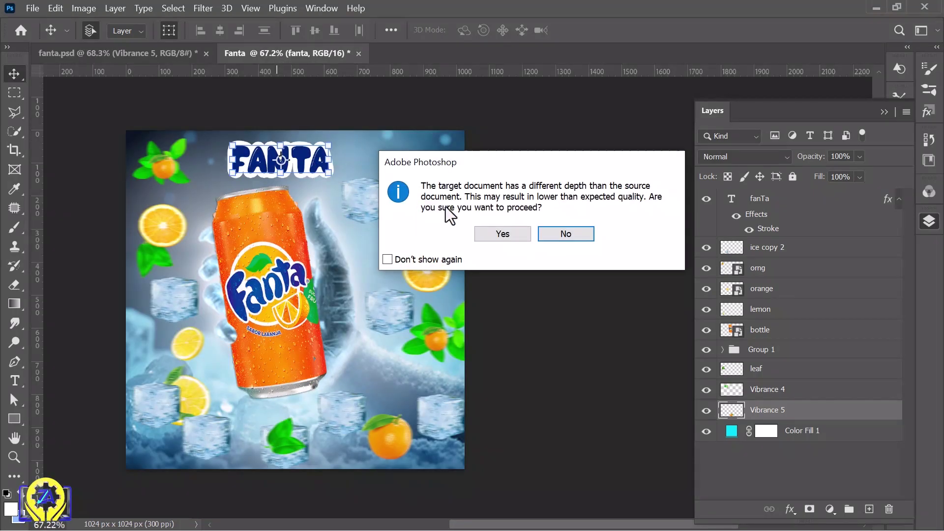
left_click(485, 236)
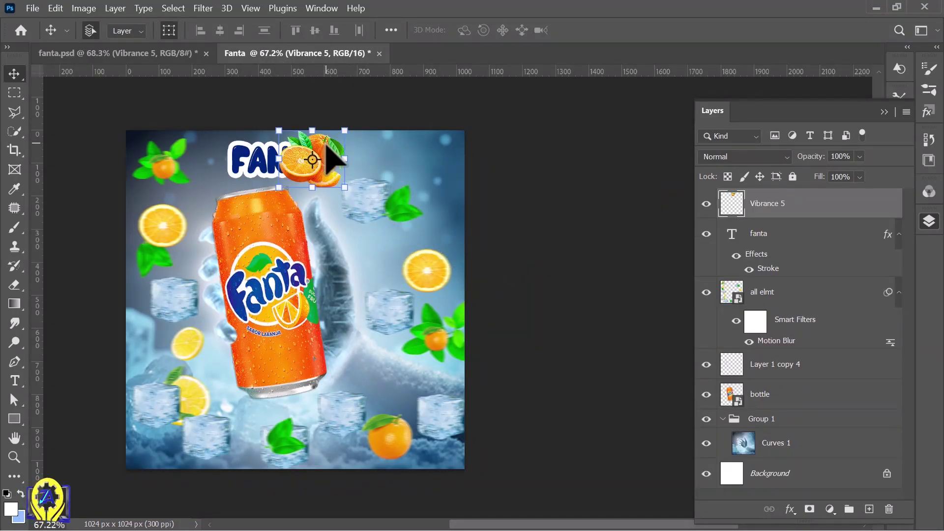
left_click_drag(326, 145, 290, 150)
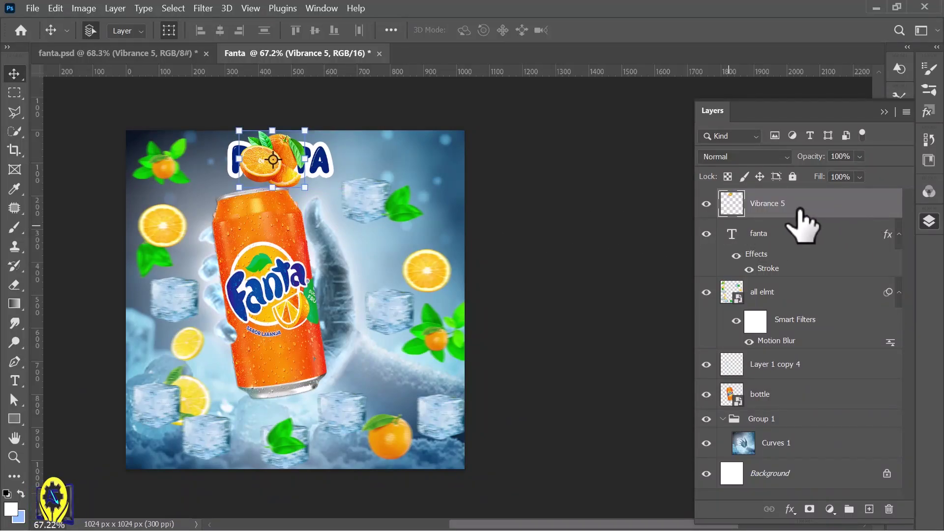
left_click_drag(776, 211, 778, 259)
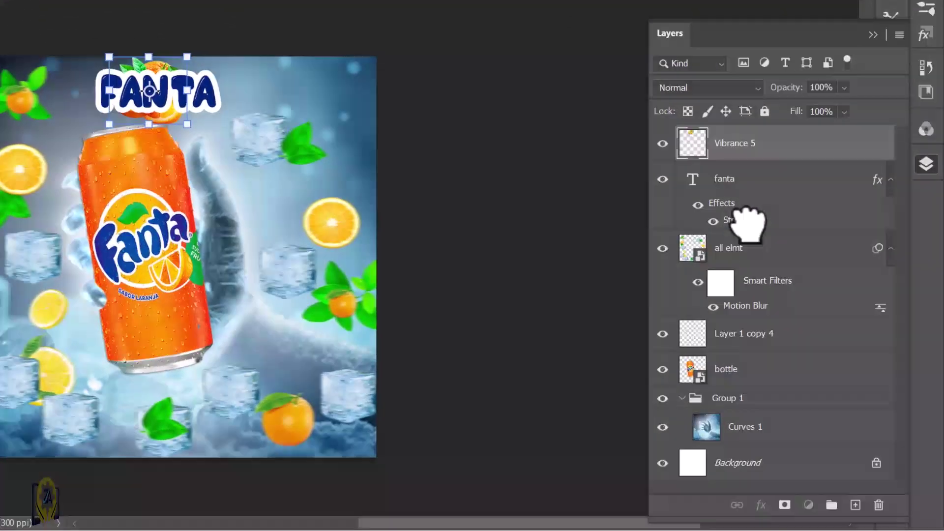
left_click_drag(747, 222, 744, 221)
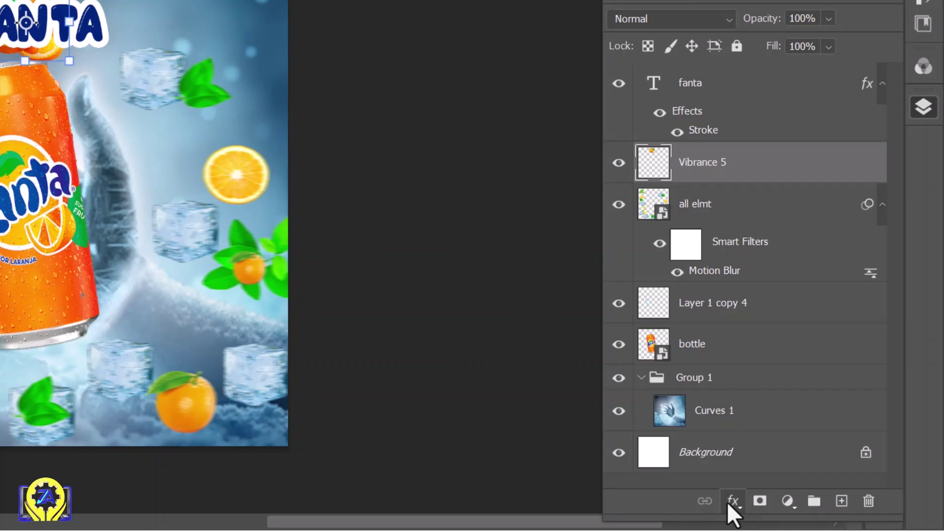
- Add a white outside stroke of 6 px to the sliced-orange cluster behind the FANTA title
left_click(733, 501)
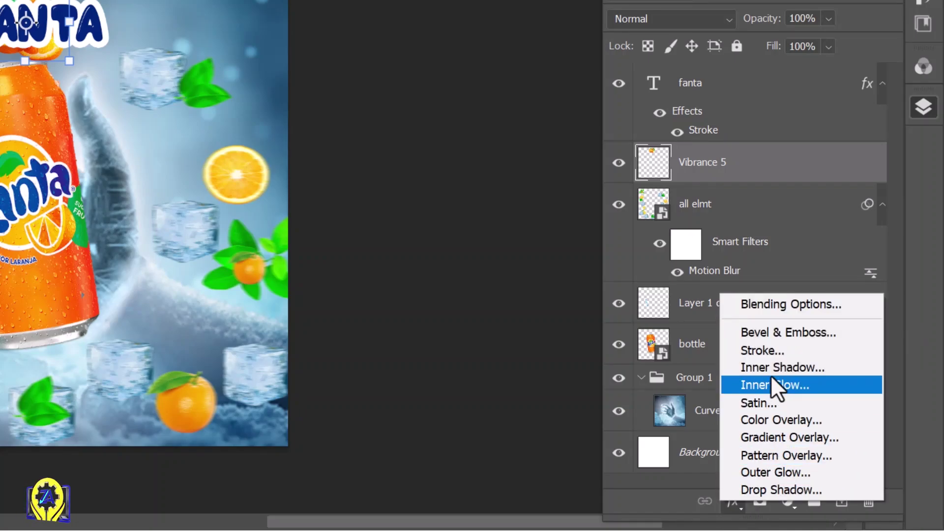
left_click(772, 349)
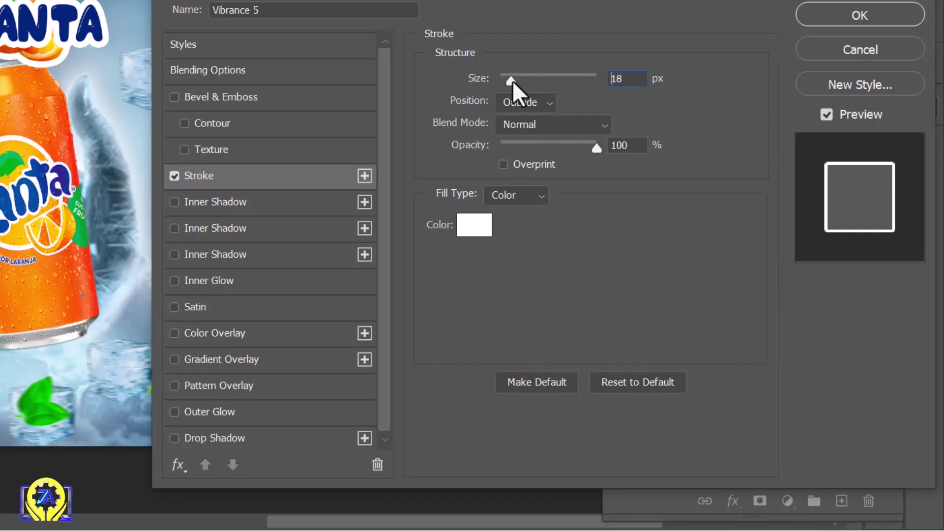
left_click_drag(512, 82, 502, 84)
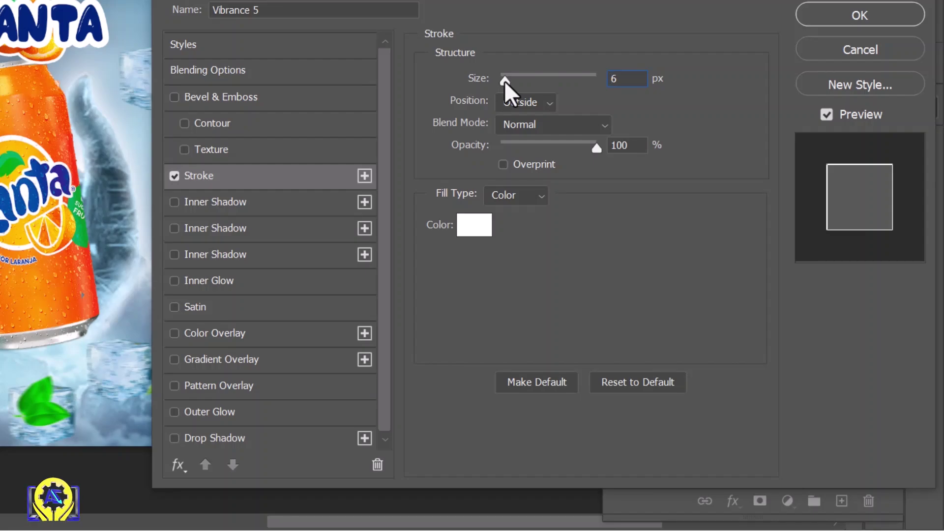
left_click(878, 18)
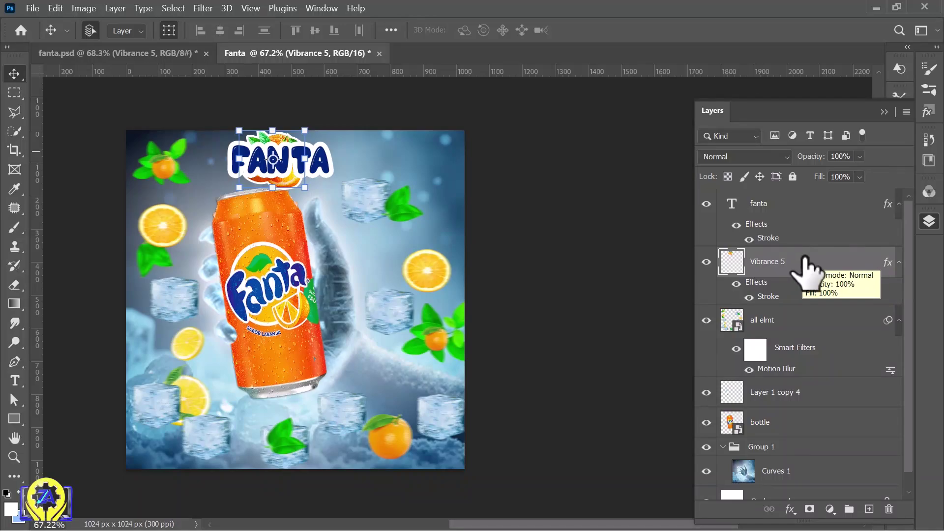
- Group the FANTA title with the orange cluster, name the group "text" and place it below the bottle layer
key("ctrl+g")
left_click(779, 204, "ctrl")
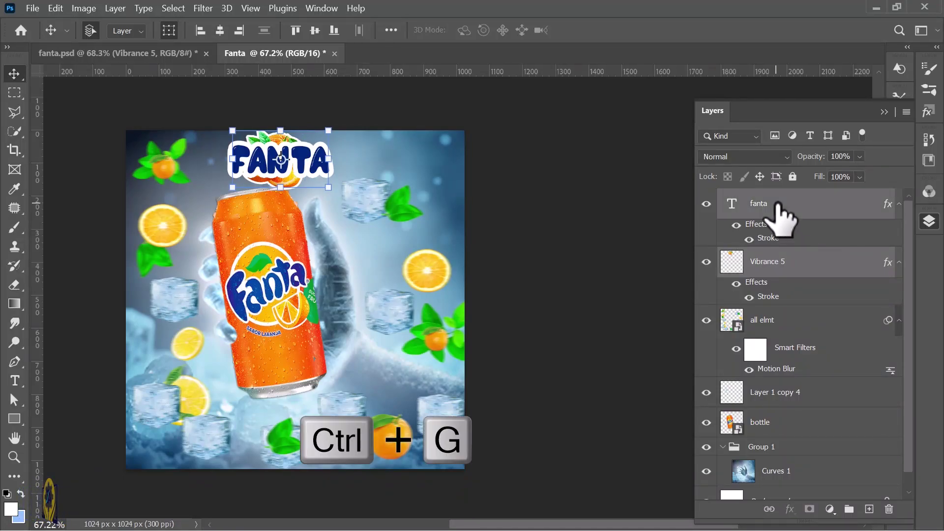
key("ctrl+g")
double_click(762, 197)
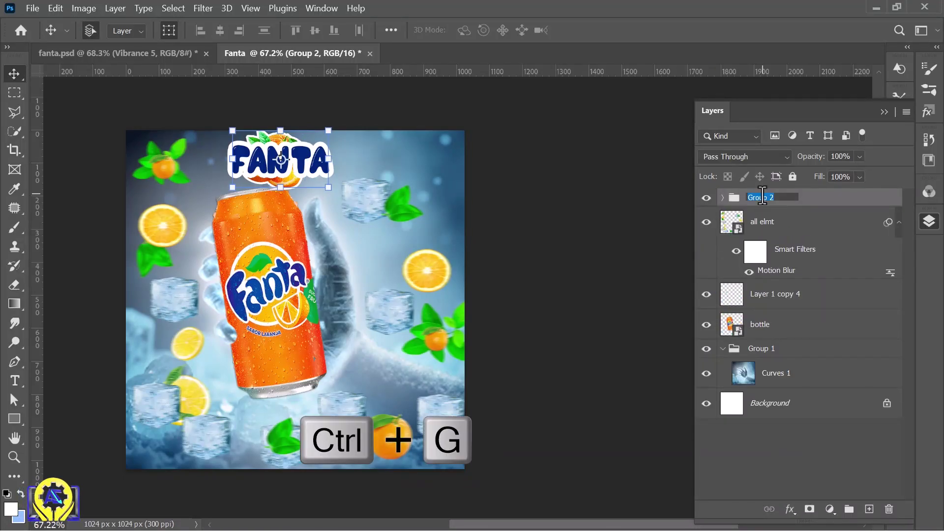
type("text")
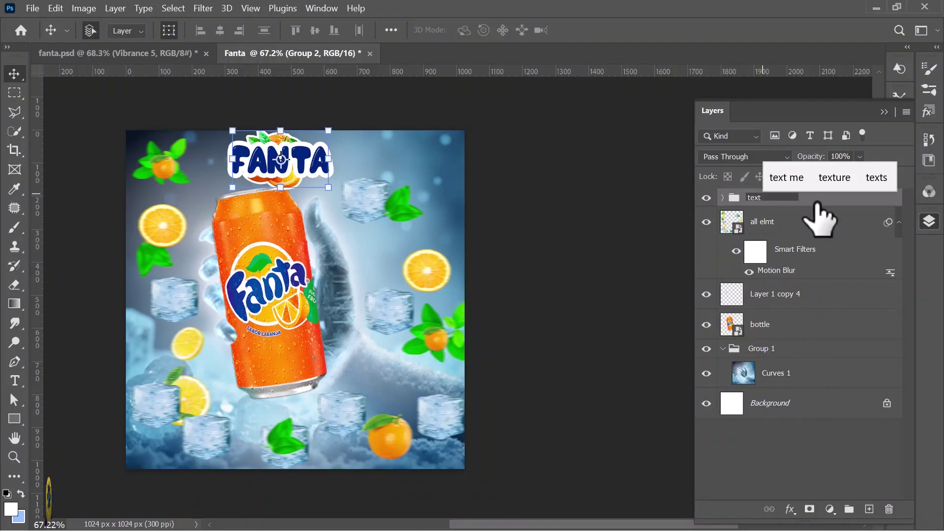
key("Return")
left_click_drag(807, 200, 799, 334)
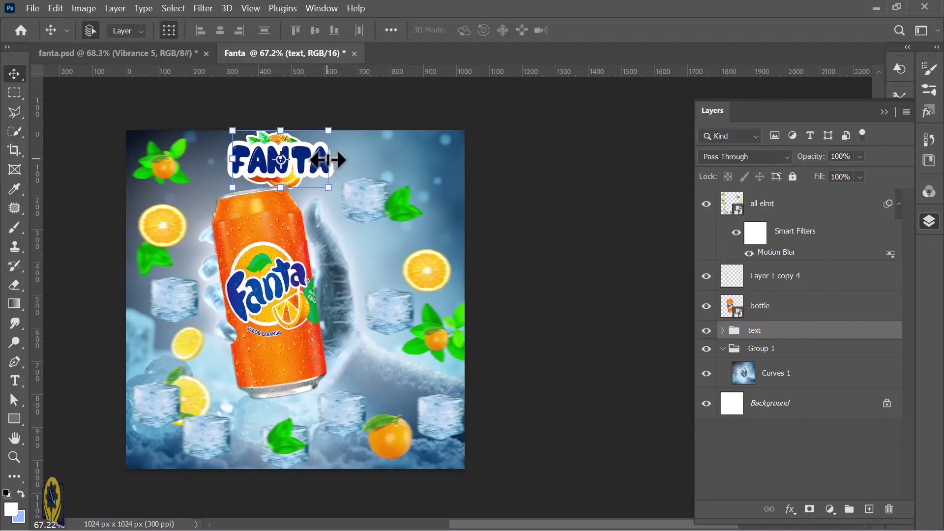
- Centre the FANTA title over the orange cluster, then rotate the cluster about -19.4° and nudge it slightly down
left_click_drag(309, 169, 299, 165)
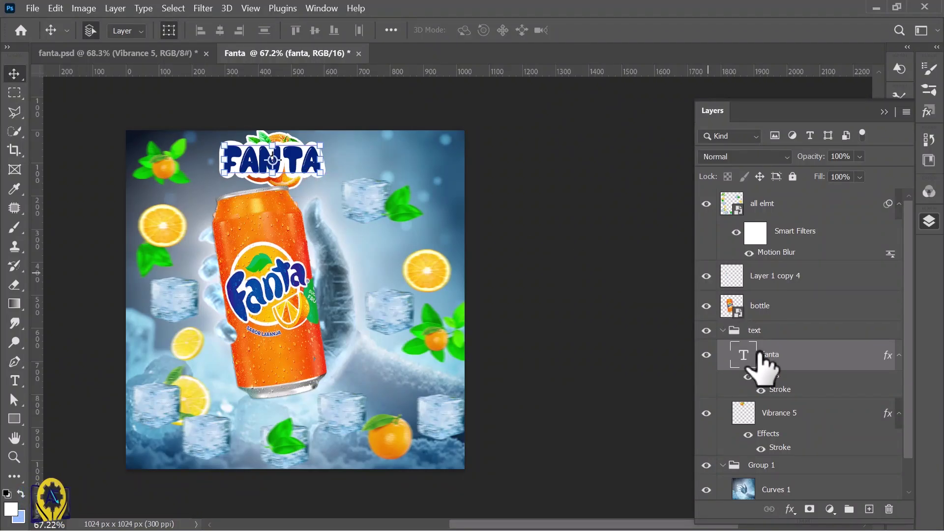
left_click(777, 418)
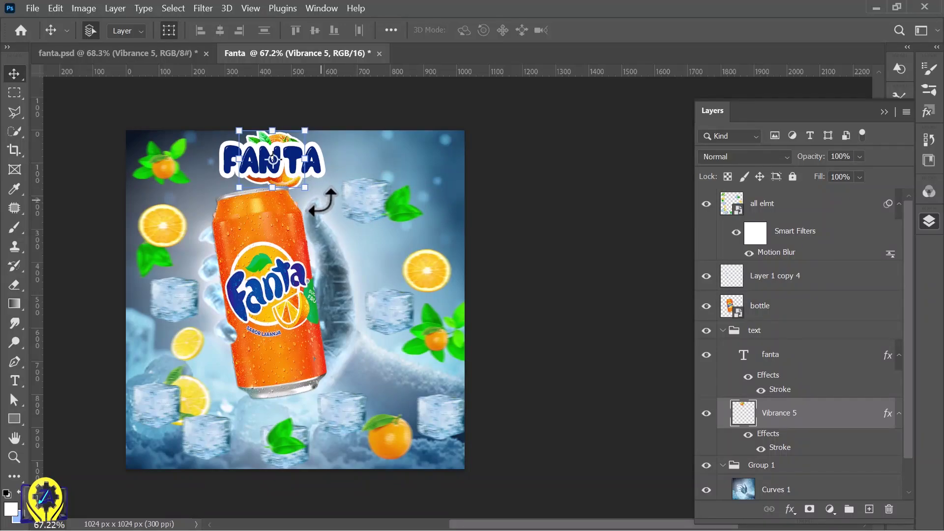
left_click_drag(328, 197, 353, 194)
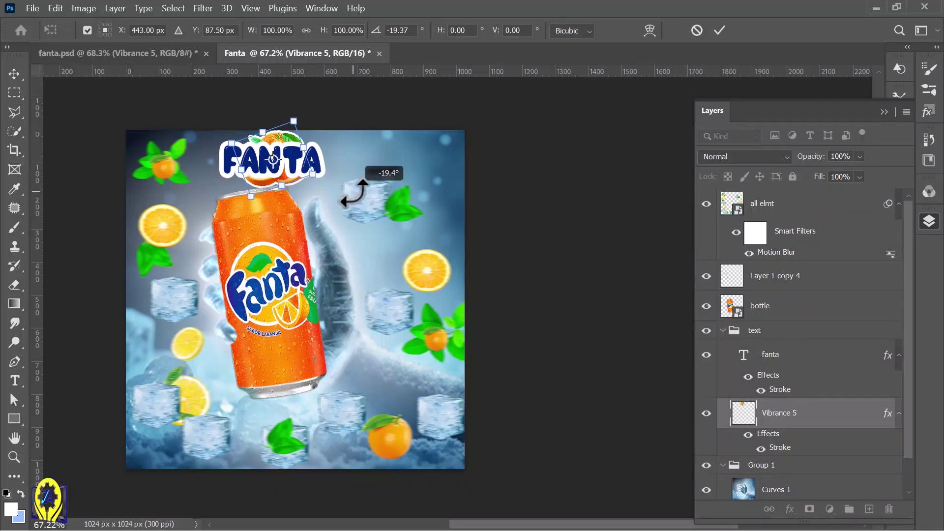
left_click_drag(282, 139, 283, 143)
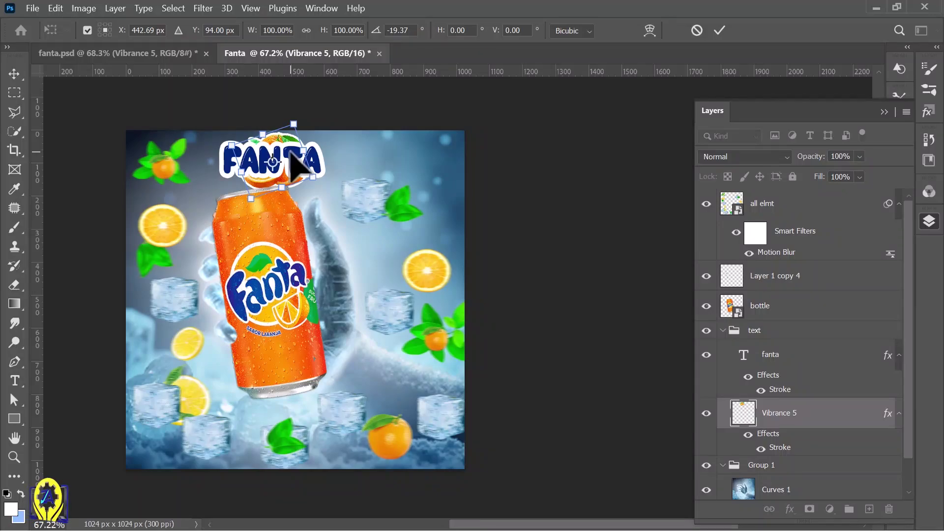
key("Return")
double_click(794, 414)
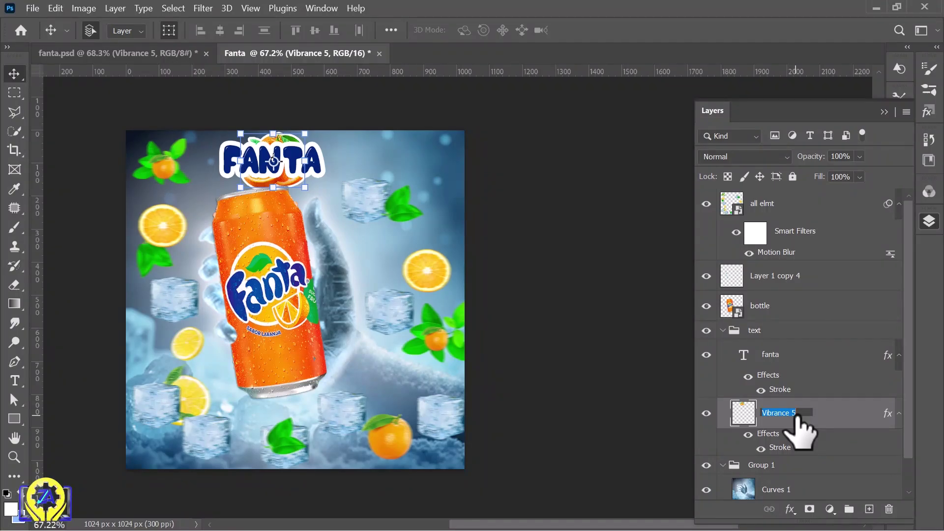
- Scale down the text group and centre it horizontally on the poster above the can
left_click(723, 330)
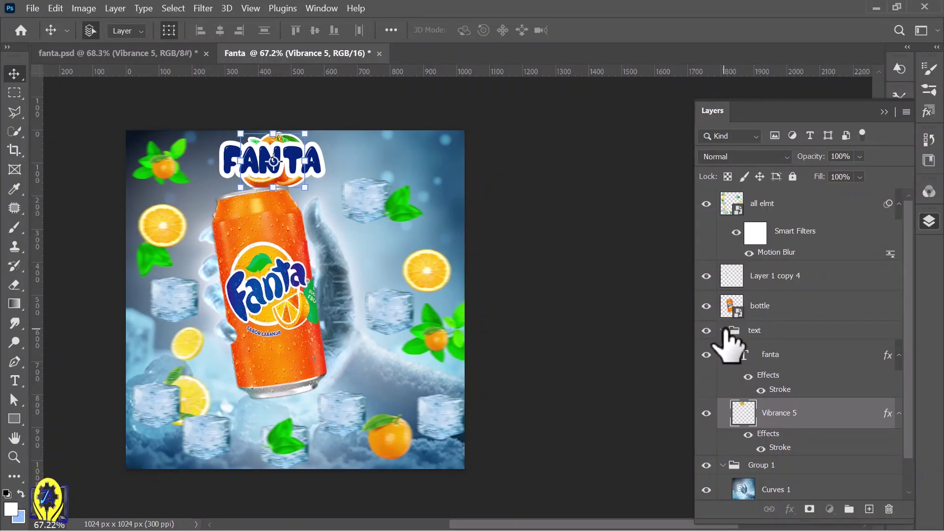
left_click(723, 330)
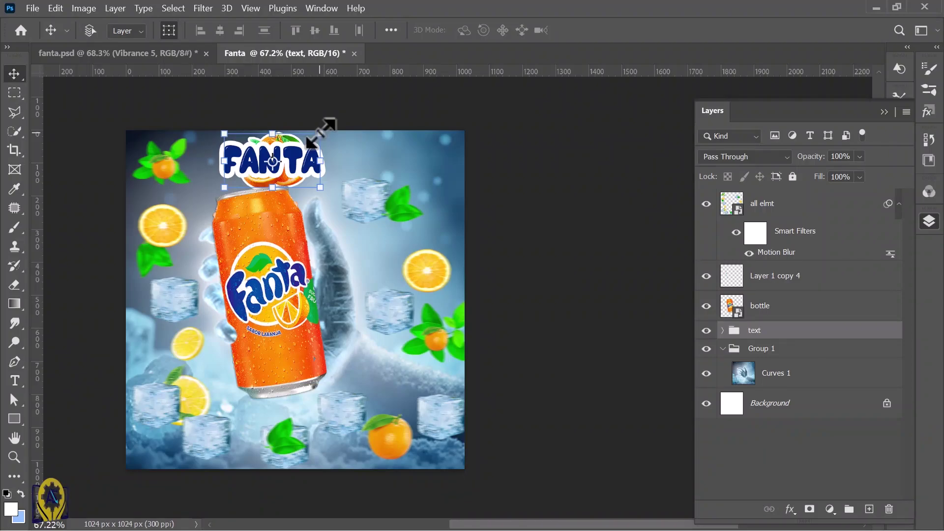
left_click(320, 132)
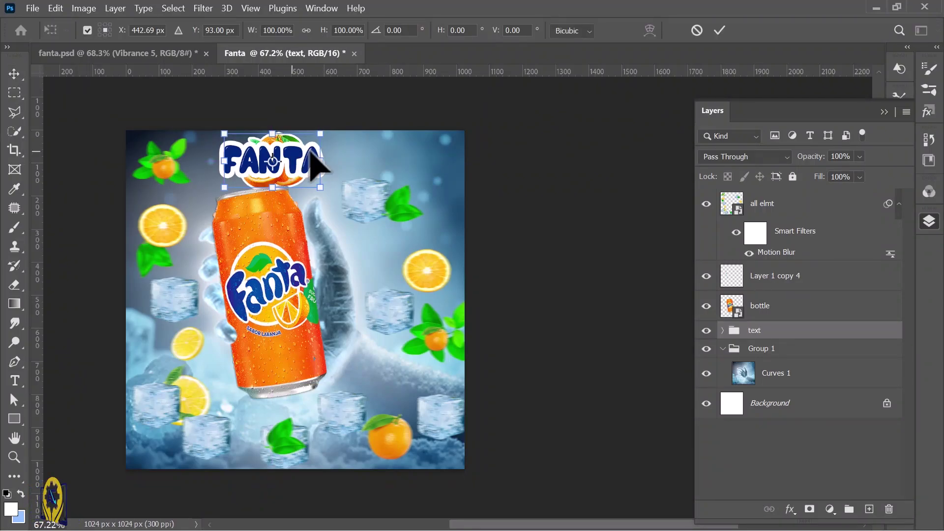
left_click_drag(316, 158, 292, 163)
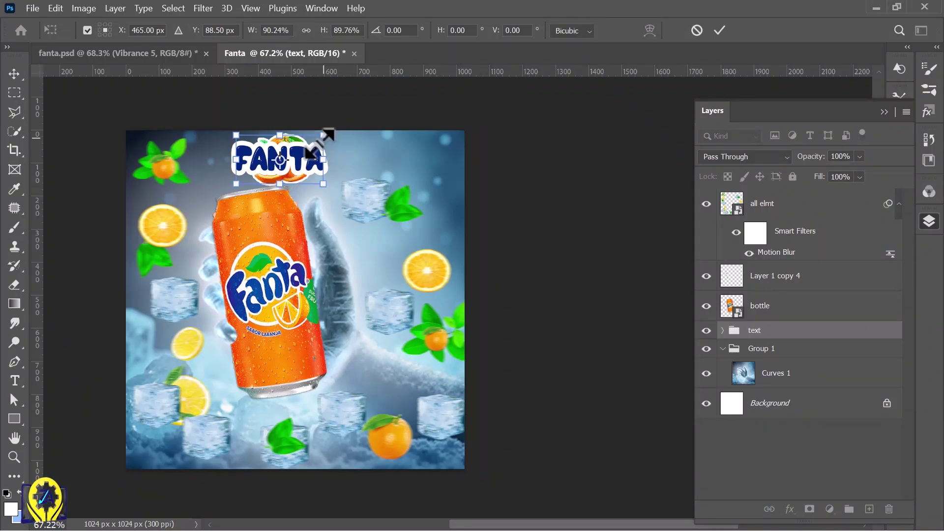
left_click_drag(325, 136, 315, 155)
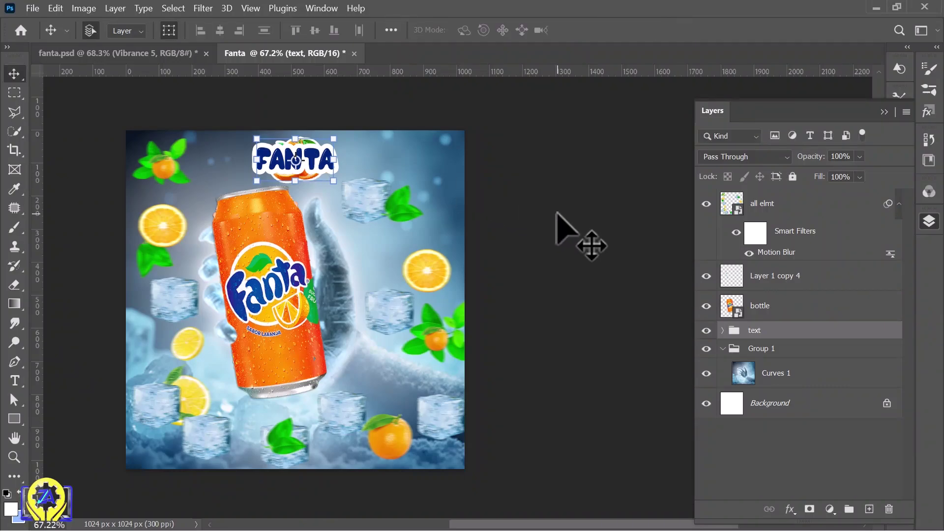
left_click(557, 212)
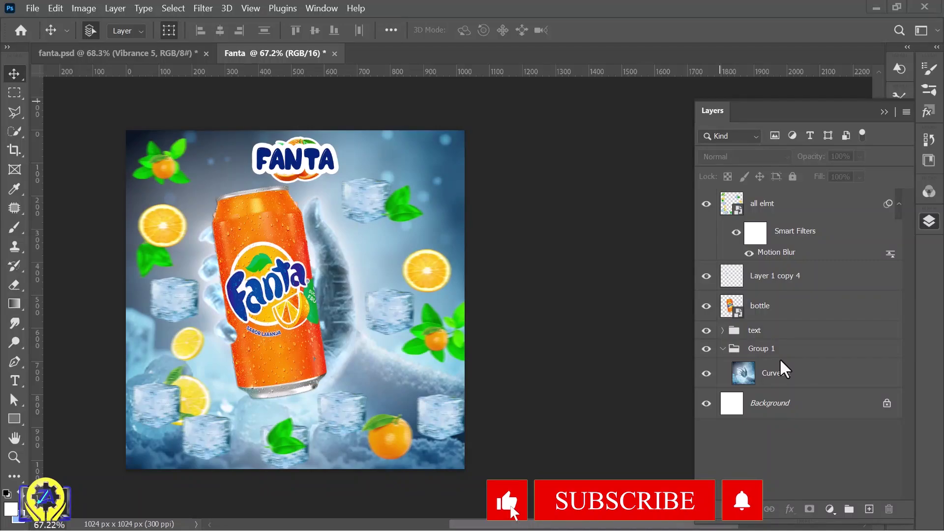
- Group all layers except the Background and name the group "main file"
left_click(777, 305)
key("ctrl+alt+a")
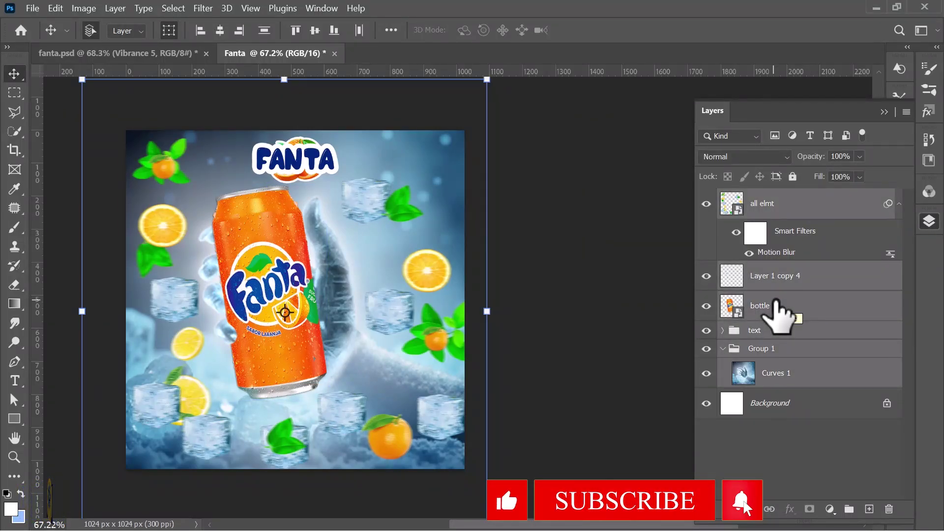
key("ctrl+g")
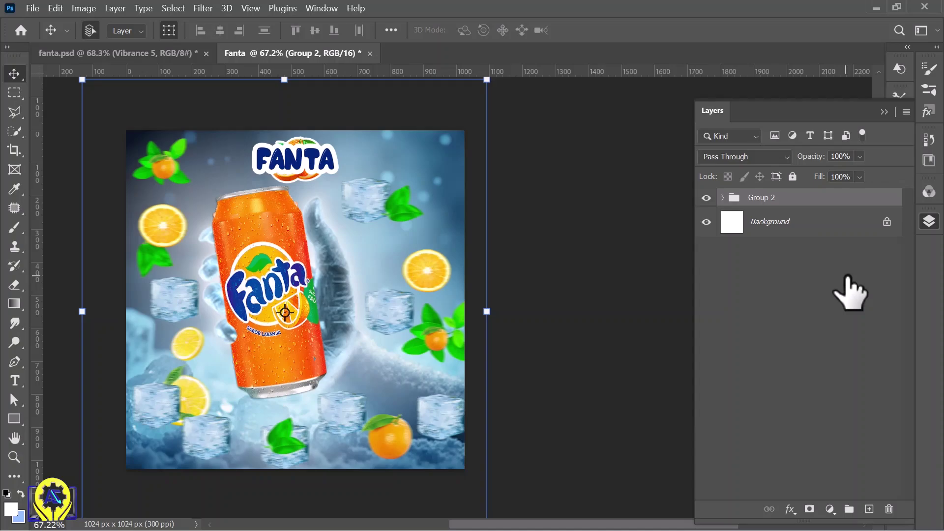
double_click(761, 198)
type("m")
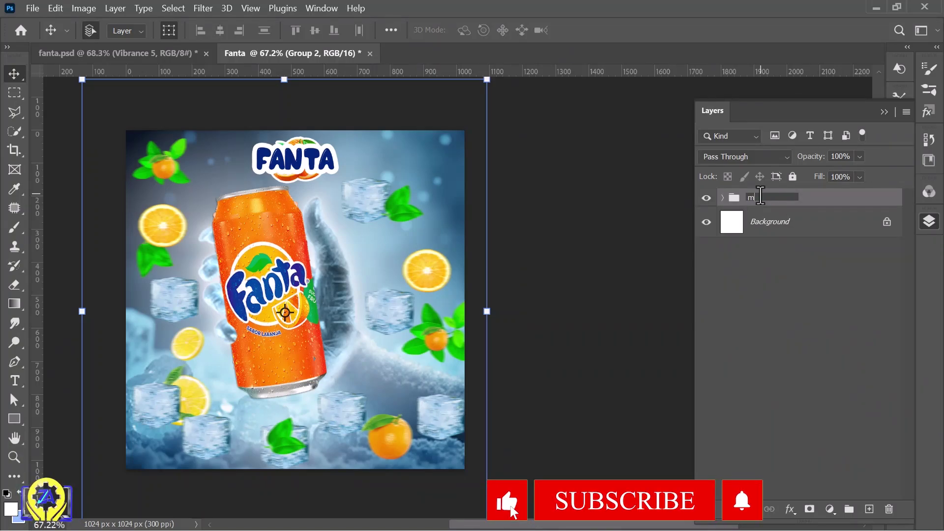
type("ain file")
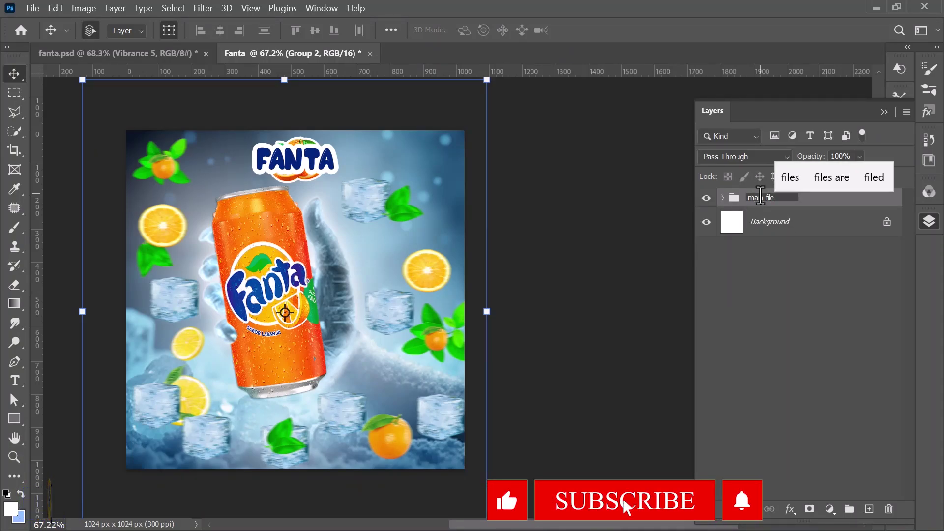
key("Return")
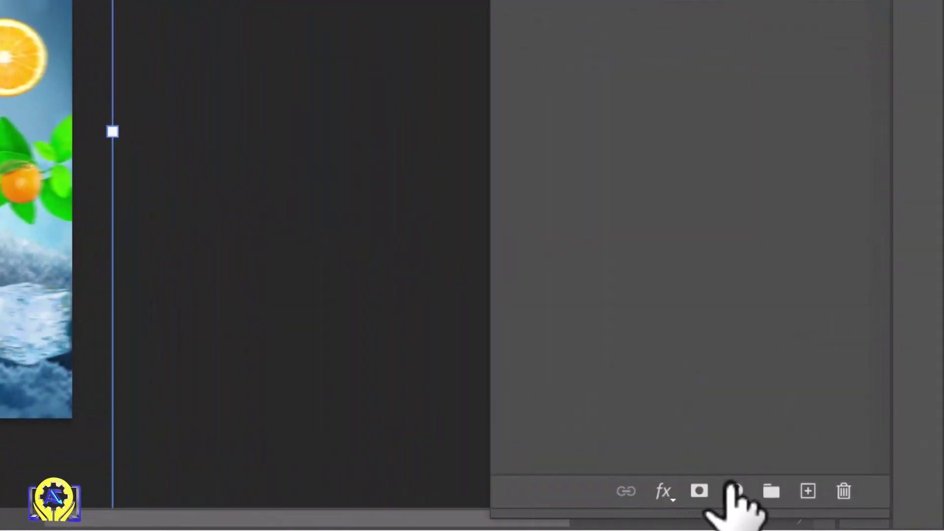
- Add a Curves adjustment layer above the main file group and raise the RGB curve's shadows to brighten the poster
left_click(736, 491)
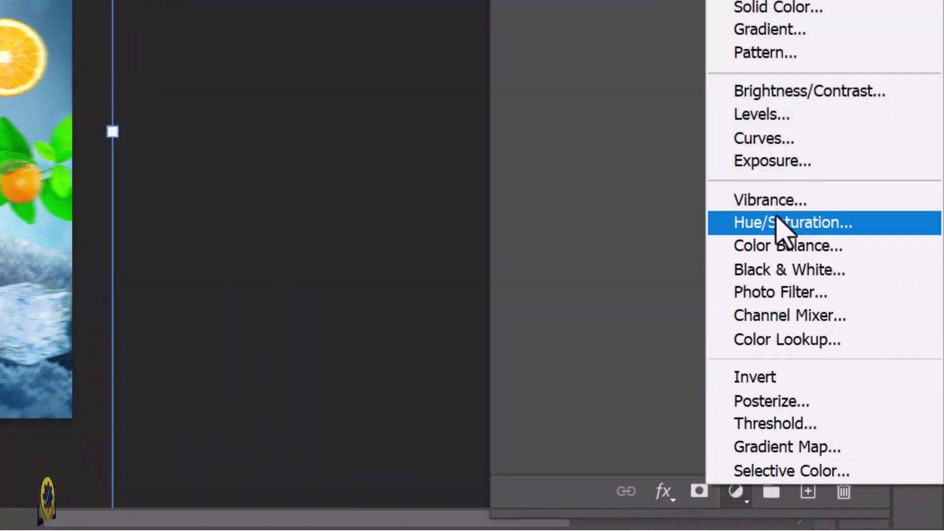
left_click(760, 139)
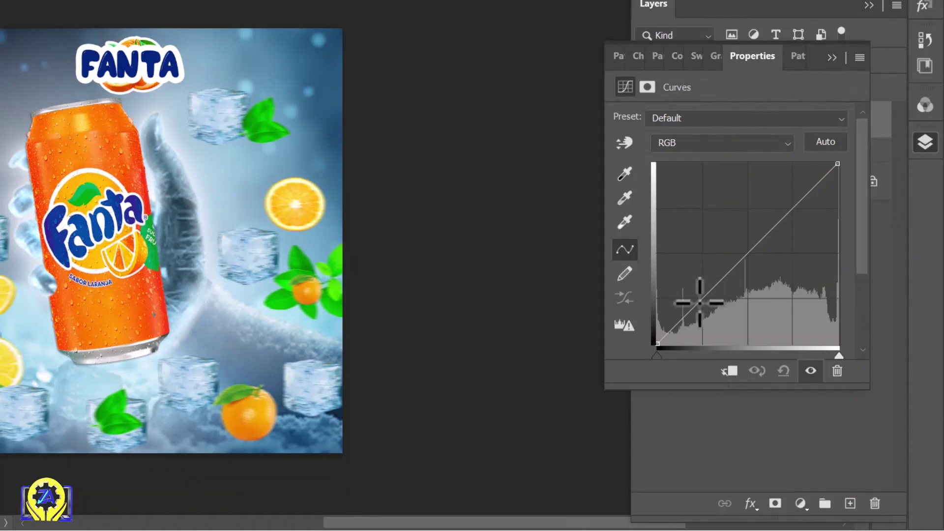
mouse_move(697, 303)
left_mouse_down()
mouse_move(696, 312)
mouse_move(673, 308)
mouse_move(681, 306)
left_mouse_up()
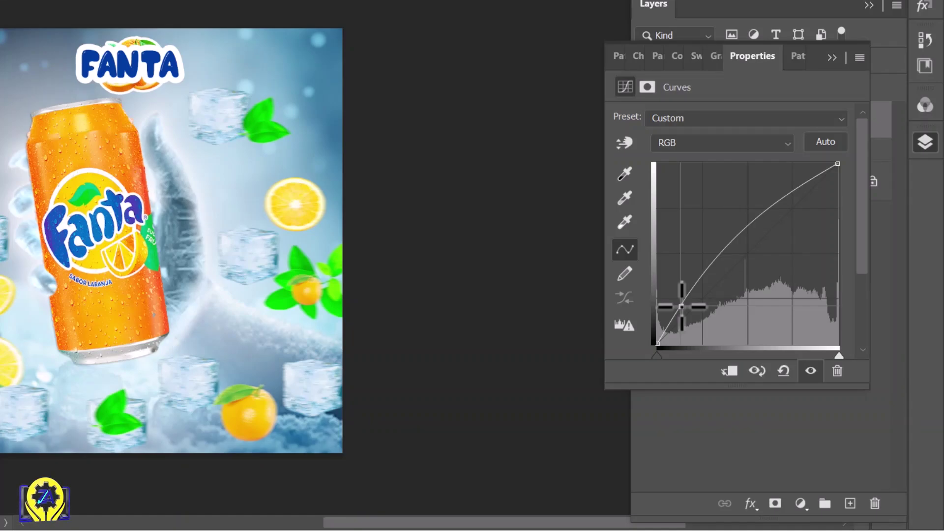
left_click(832, 58)
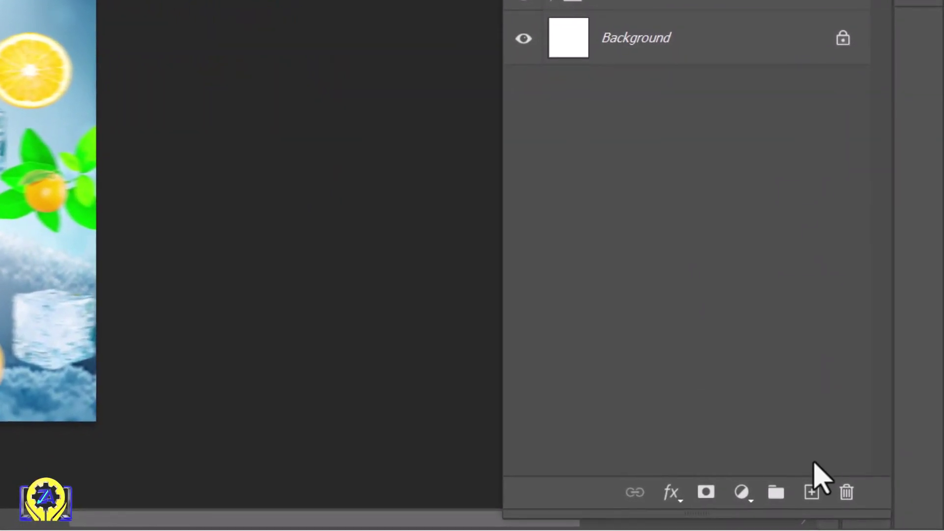
- Add a Vibrance adjustment layer with vibrance +39 and saturation +16
left_click(742, 492)
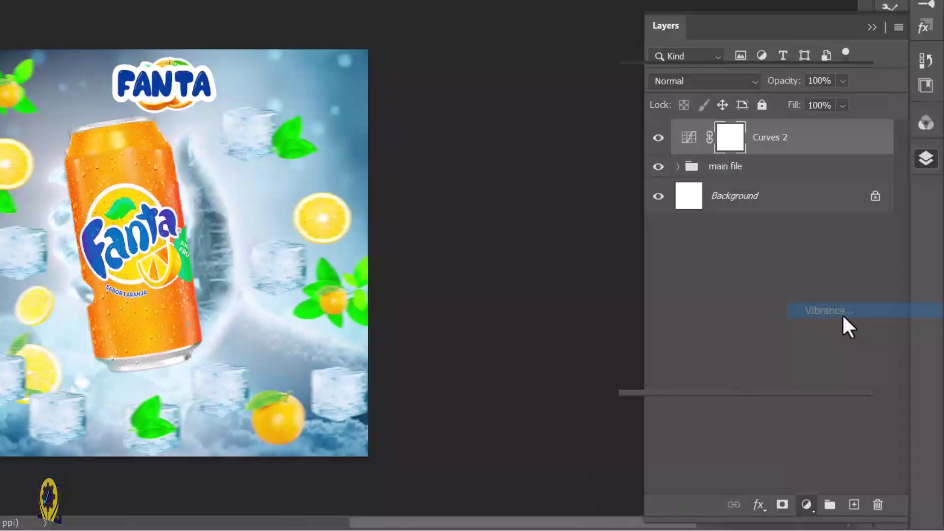
left_click(842, 313)
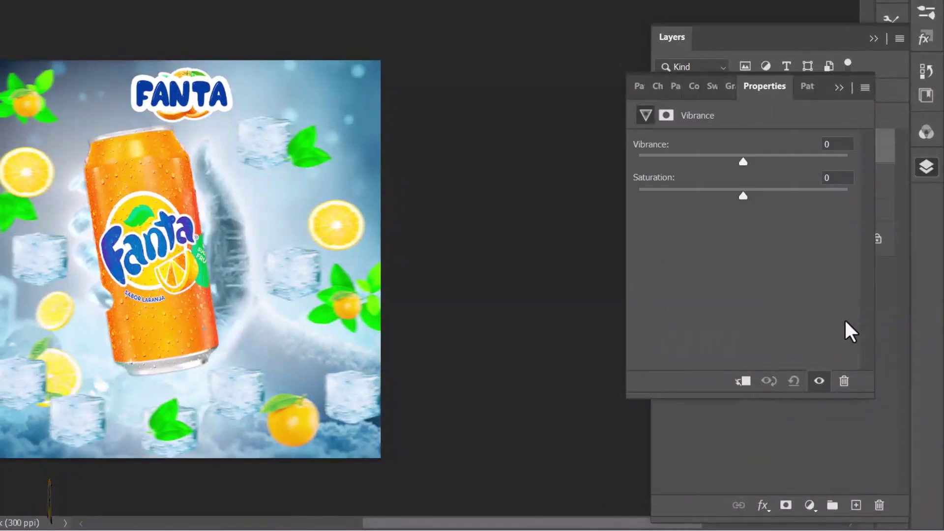
left_click_drag(741, 155, 788, 164)
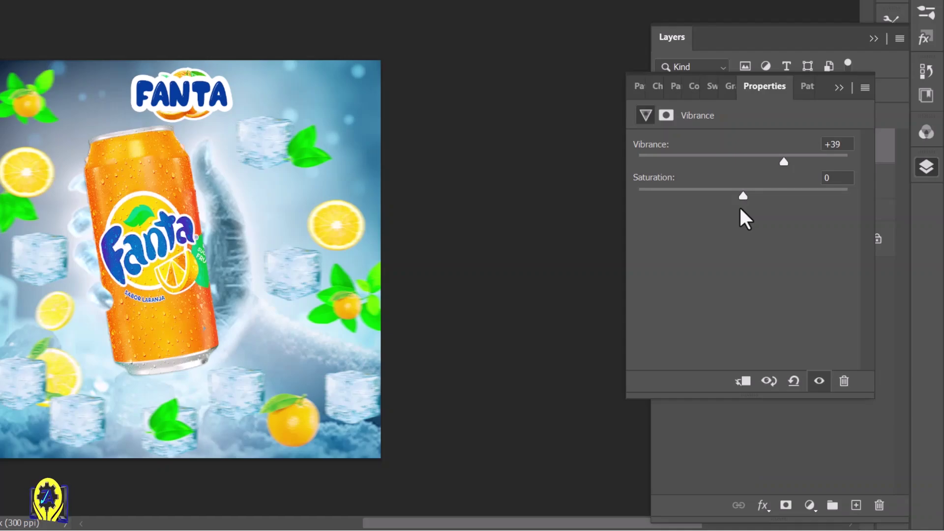
left_click_drag(744, 196, 761, 196)
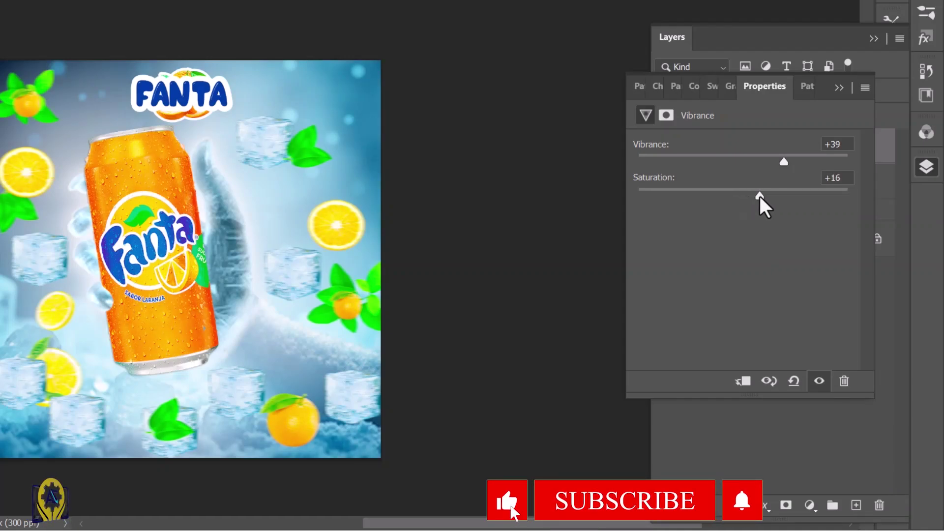
left_click(838, 89)
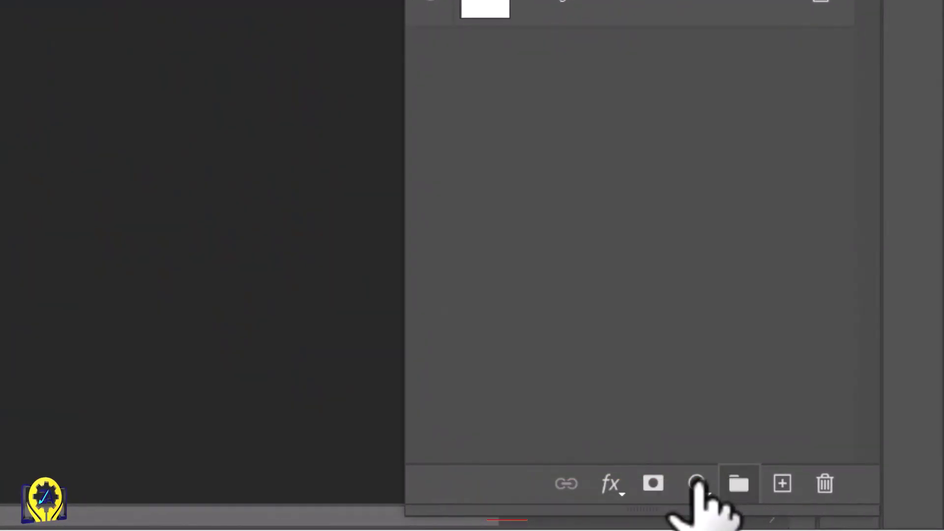
- Add a Hue/Saturation adjustment layer above the Vibrance adjustment
left_click(730, 489)
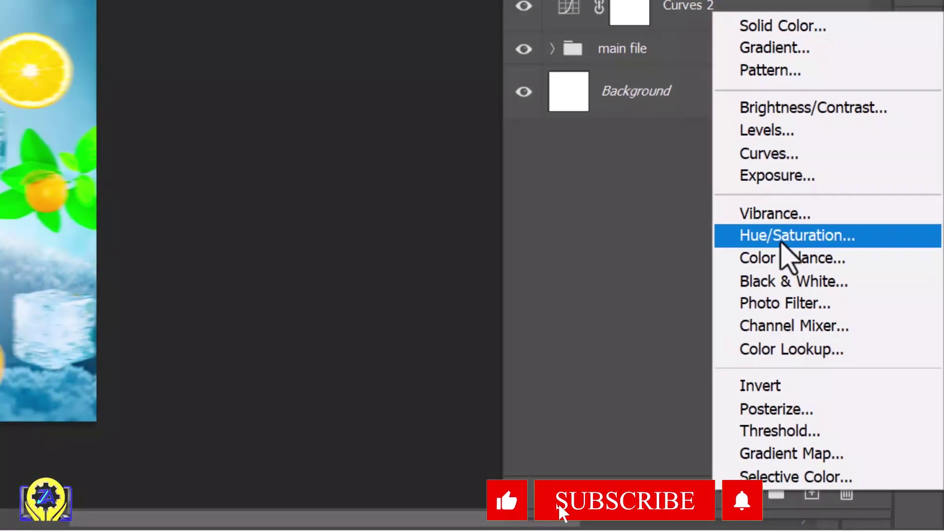
left_click(755, 171)
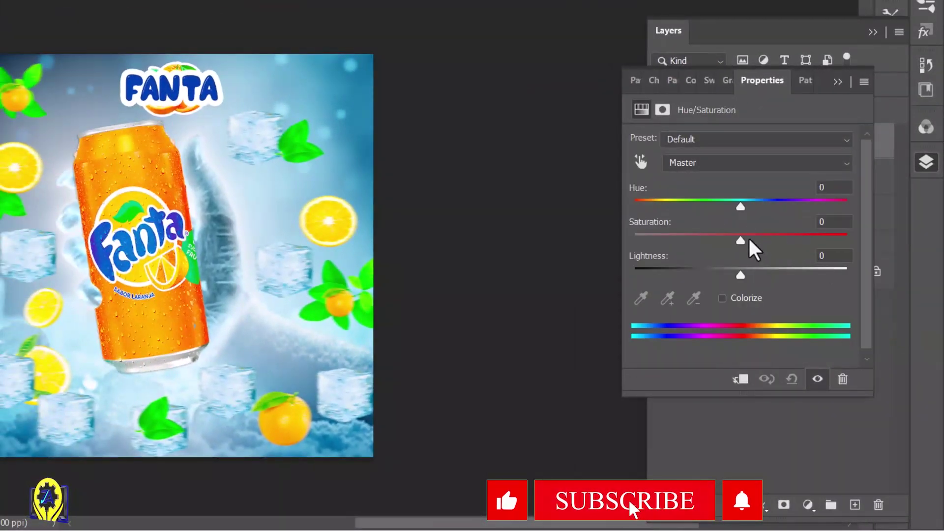